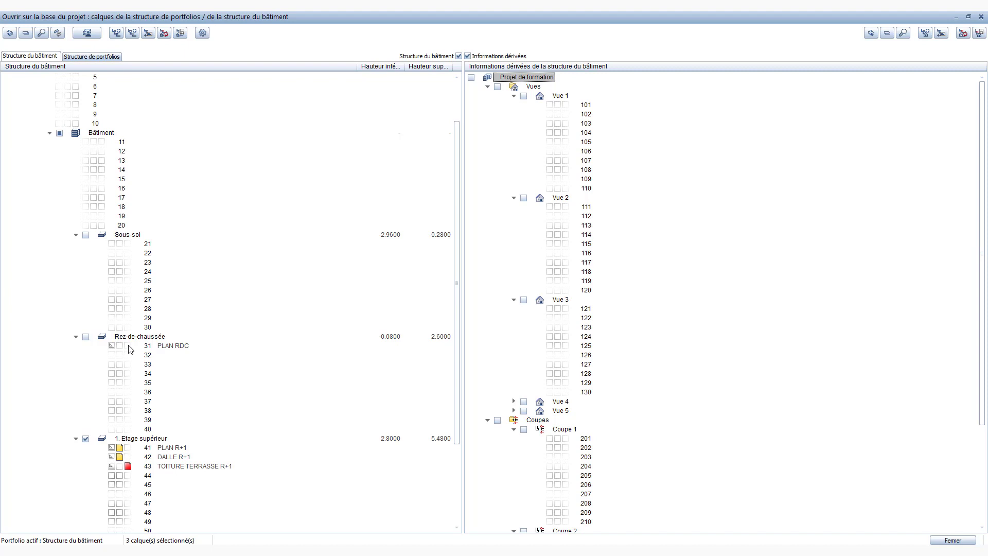
- Make layer 31 PLAN RDC of Rez-de-chaussée active, turn off all layers of 1. Etage supérieur and close the building structure
{"action": "left_click", "coordinate": [128, 347]}
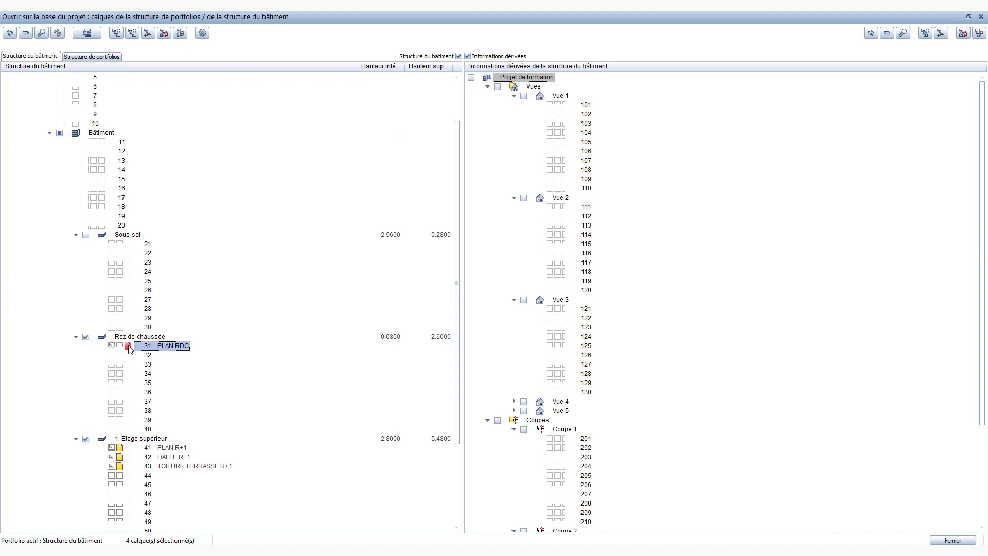
{"action": "left_click", "coordinate": [85, 440]}
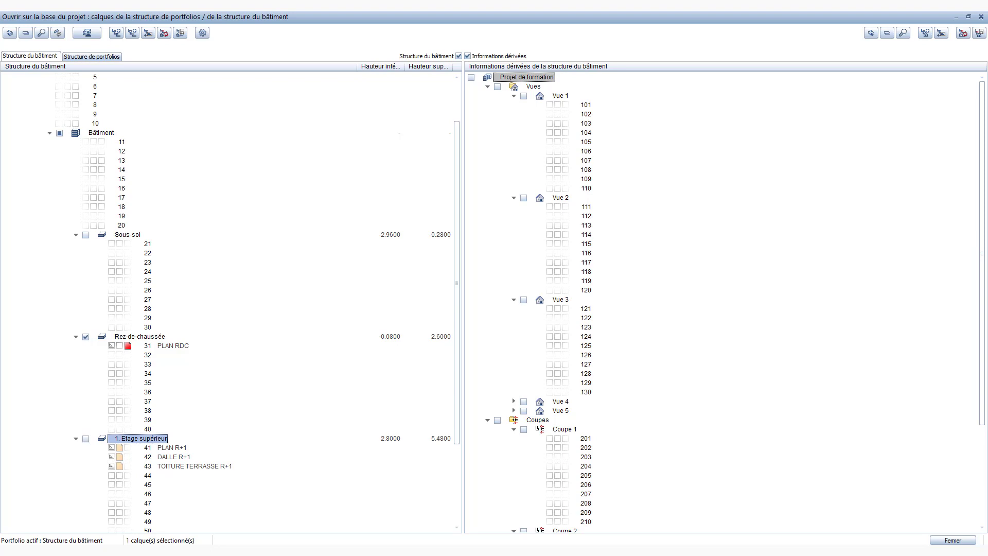
{"action": "left_click", "coordinate": [953, 540]}
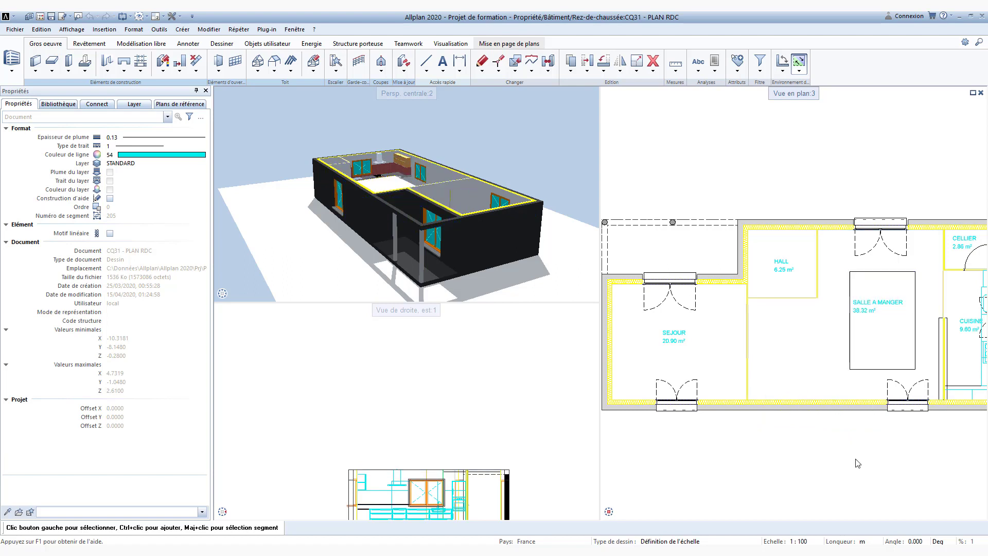
- Start the stair modeler and choose the L-shaped stair with the Quart tournant form
{"action": "left_click", "coordinate": [339, 75]}
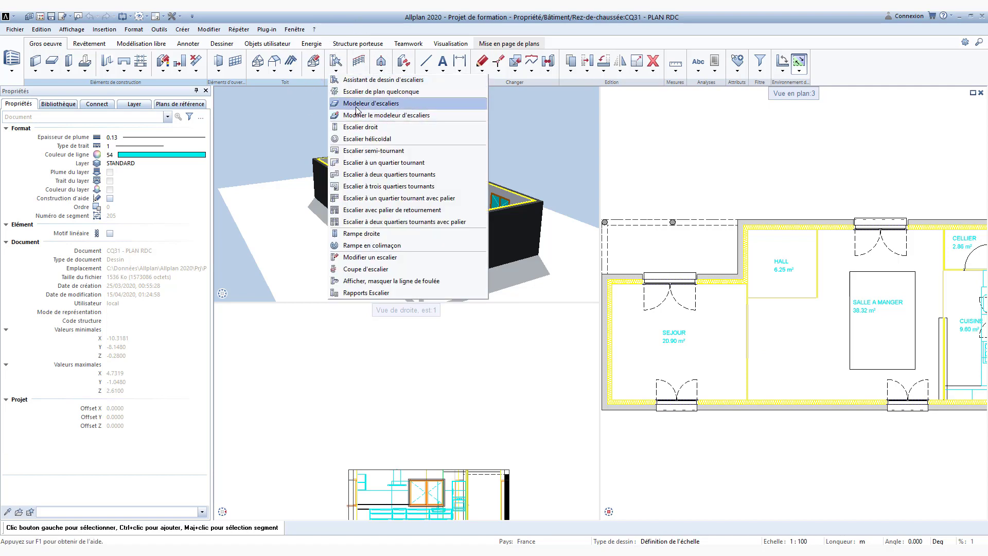
{"action": "left_click", "coordinate": [357, 106]}
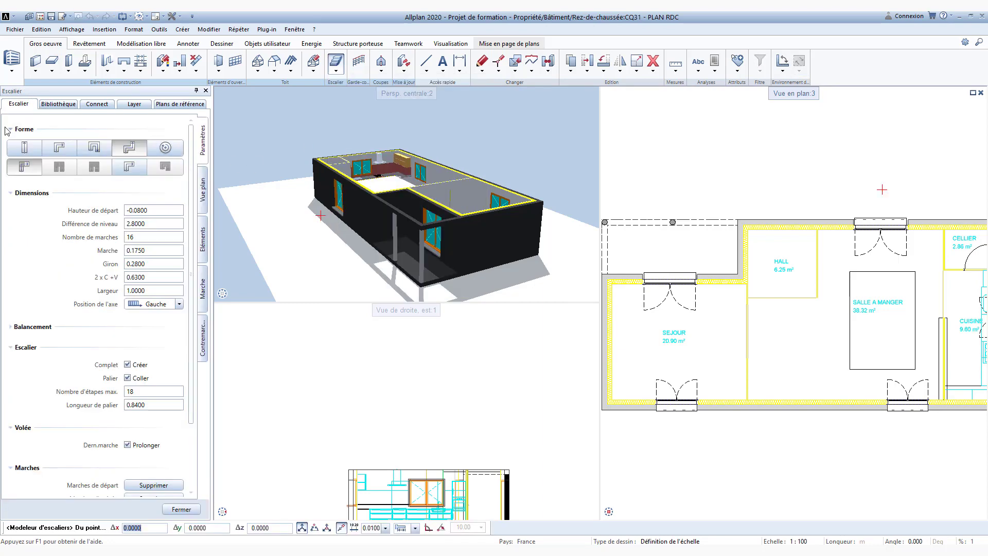
{"action": "left_click", "coordinate": [71, 153]}
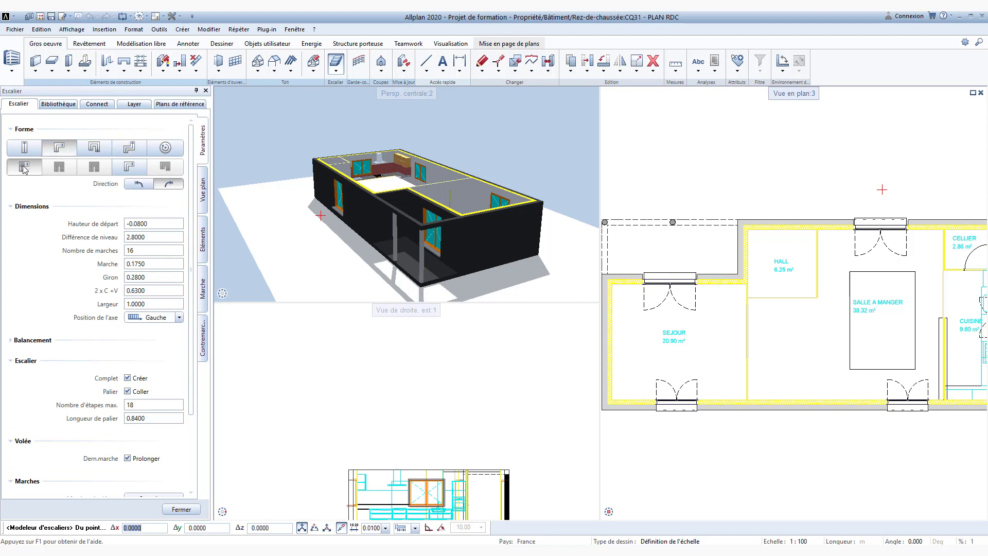
{"action": "left_click", "coordinate": [121, 167]}
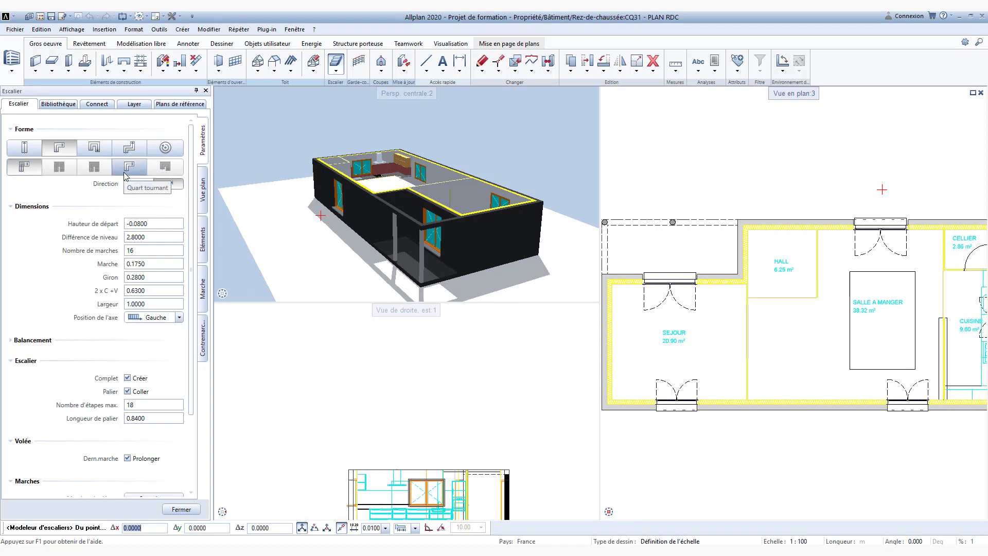
- Set the stair's start height to 0 and its level difference to 2.88, consulting the SOL FINI reference planes of RDC and R+1
{"action": "left_click", "coordinate": [165, 225]}
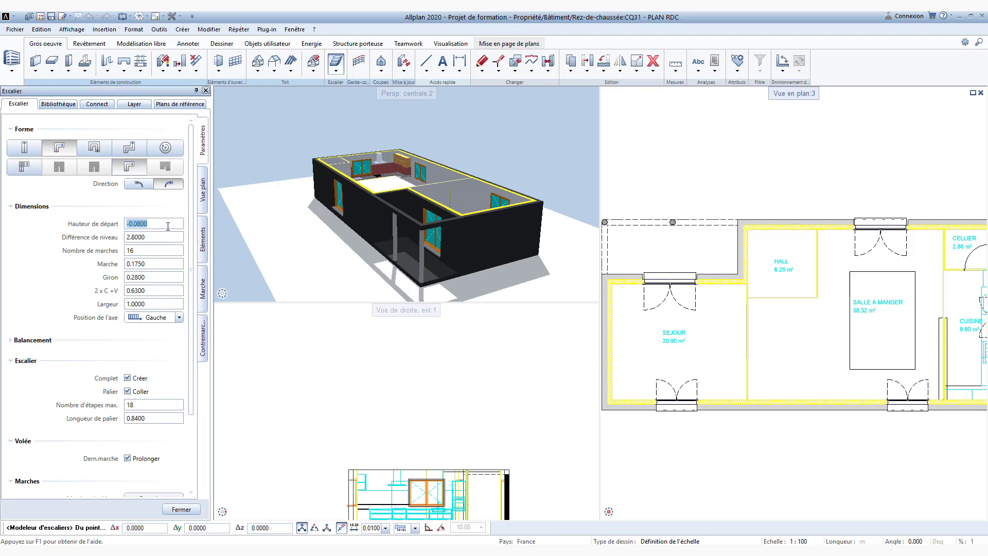
{"action": "type", "text": "0"}
{"action": "left_click", "coordinate": [166, 236]}
{"action": "left_click", "coordinate": [172, 107]}
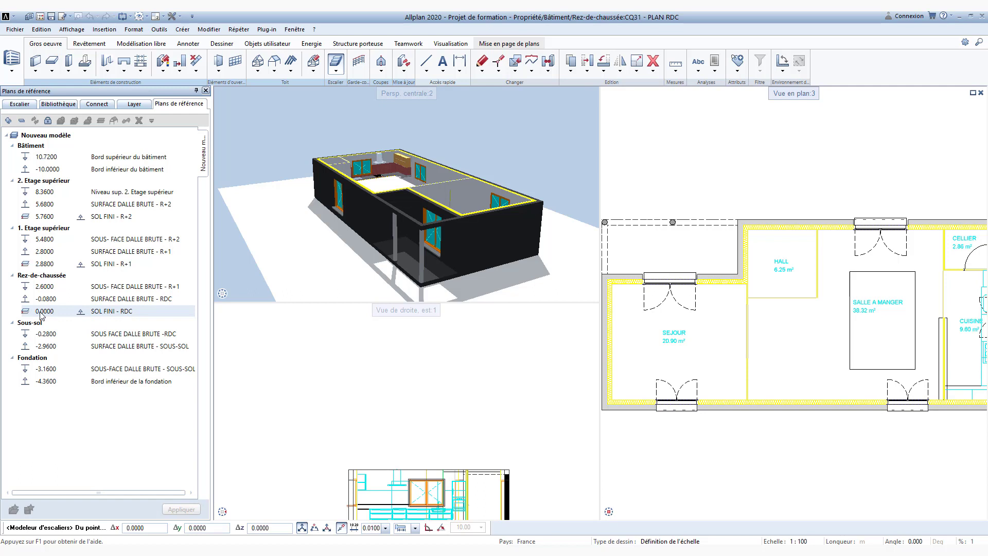
{"action": "left_click", "coordinate": [99, 264]}
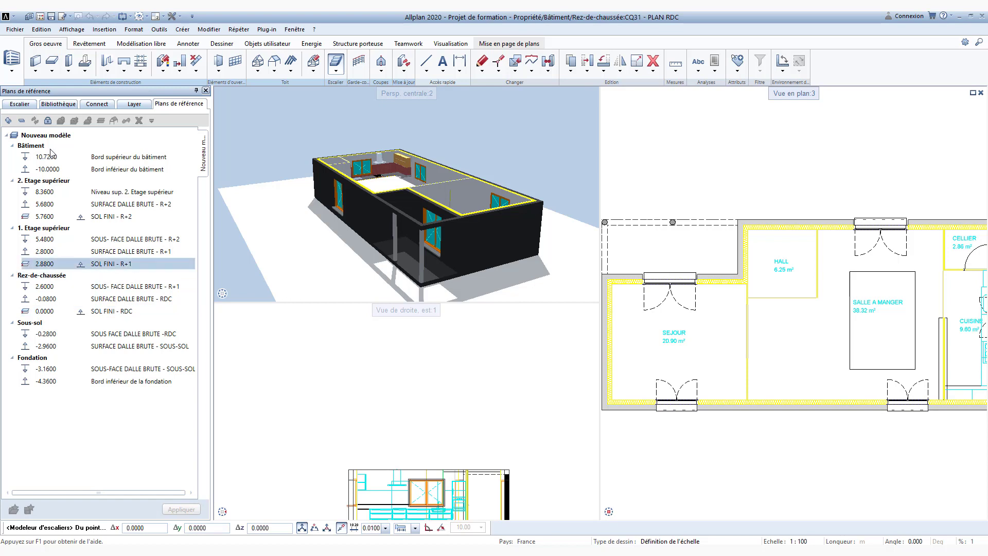
{"action": "left_click", "coordinate": [24, 106]}
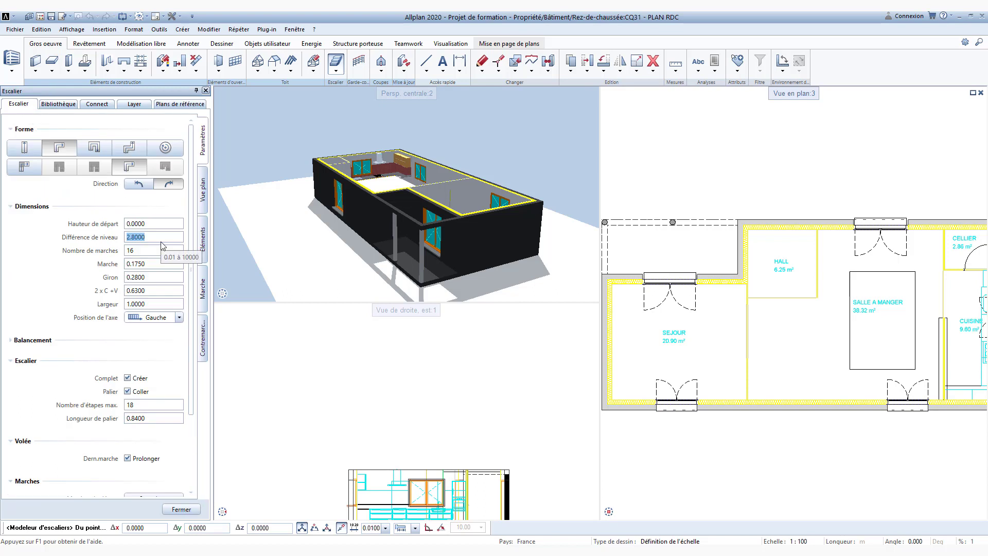
{"action": "type", "text": "2.88"}
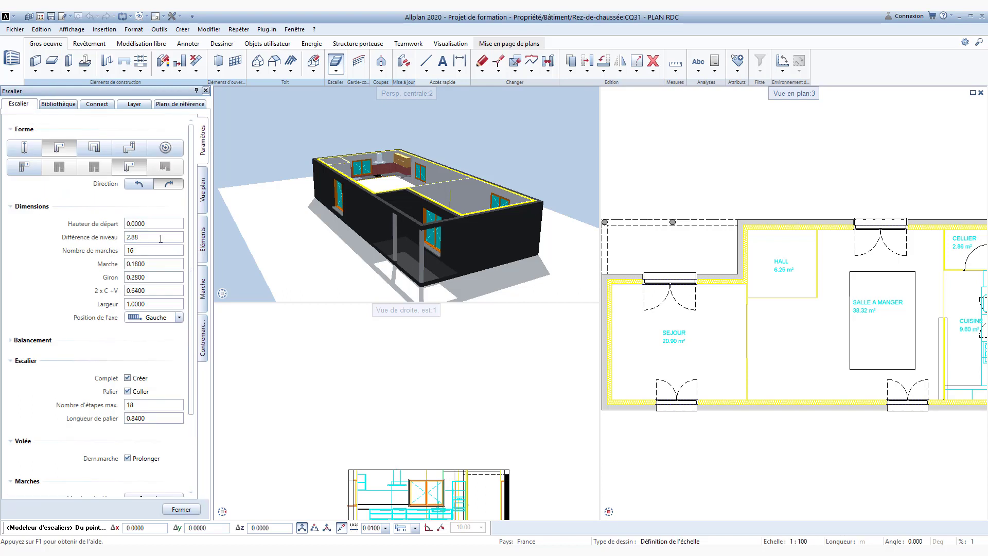
- Try a step height of 0.17 and return it to 0.18
{"action": "left_click", "coordinate": [151, 265]}
{"action": "type", "text": "0.17"}
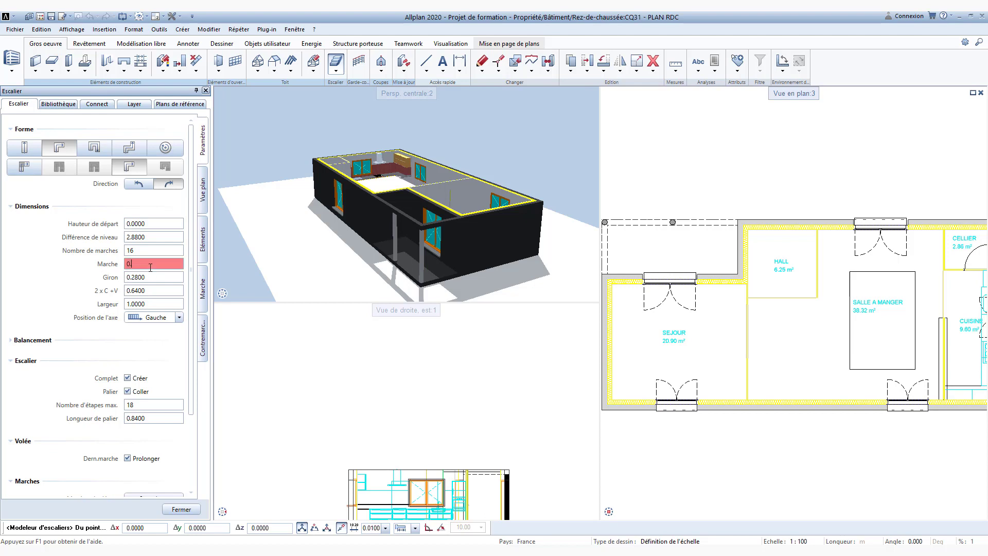
{"action": "left_click", "coordinate": [151, 274]}
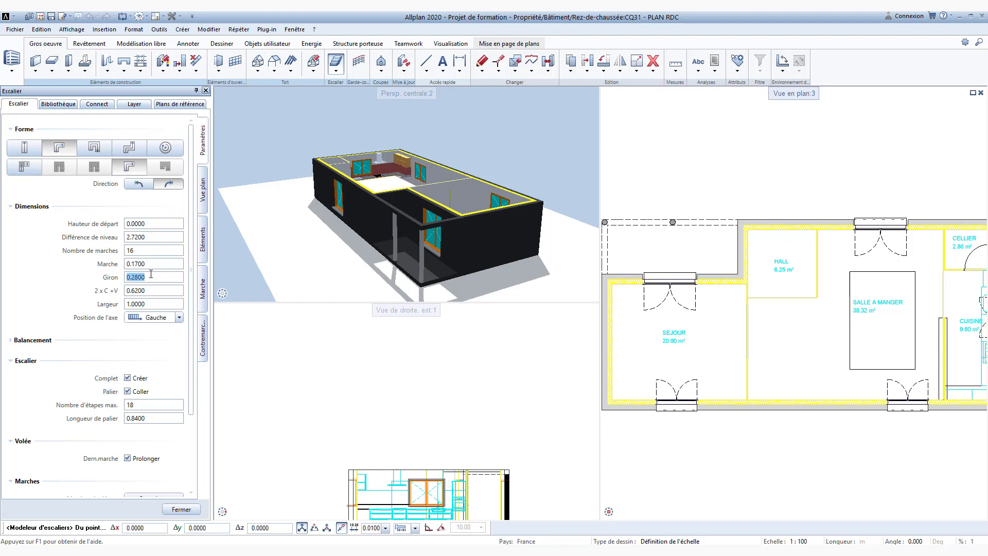
{"action": "left_click", "coordinate": [159, 291]}
{"action": "double_click", "coordinate": [128, 291]}
{"action": "left_click_drag", "start_coordinate": [150, 266], "coordinate": [107, 268]}
{"action": "type", "text": "0.18"}
- Set the stair's step height (Marche) to 0.17
{"action": "left_click_drag", "start_coordinate": [164, 291], "coordinate": [106, 262]}
{"action": "type", "text": "0.17"}
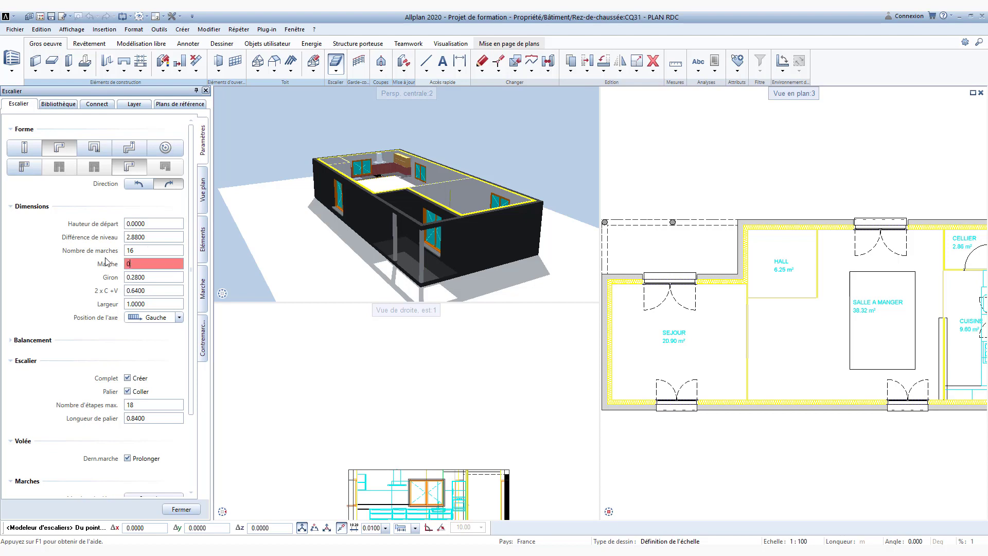
{"action": "left_click", "coordinate": [136, 304]}
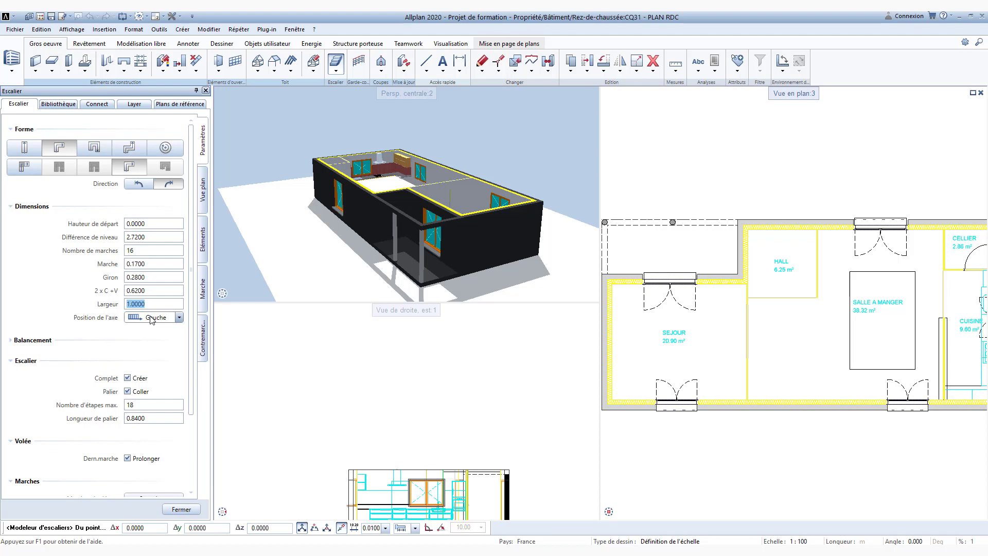
- Set the stair's balancing method (Balancement) to Linéaire (numérique)
{"action": "left_click", "coordinate": [11, 340]}
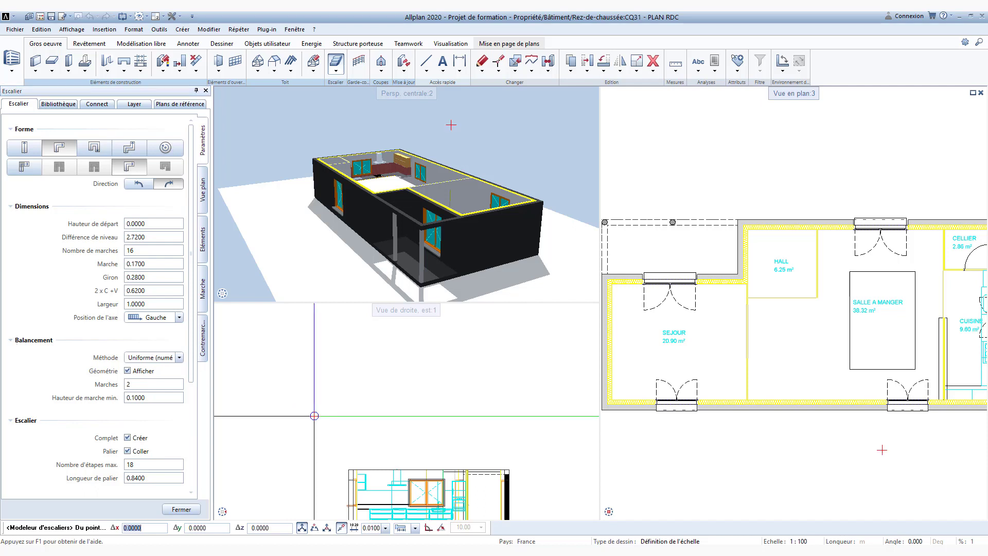
{"action": "left_click", "coordinate": [180, 359]}
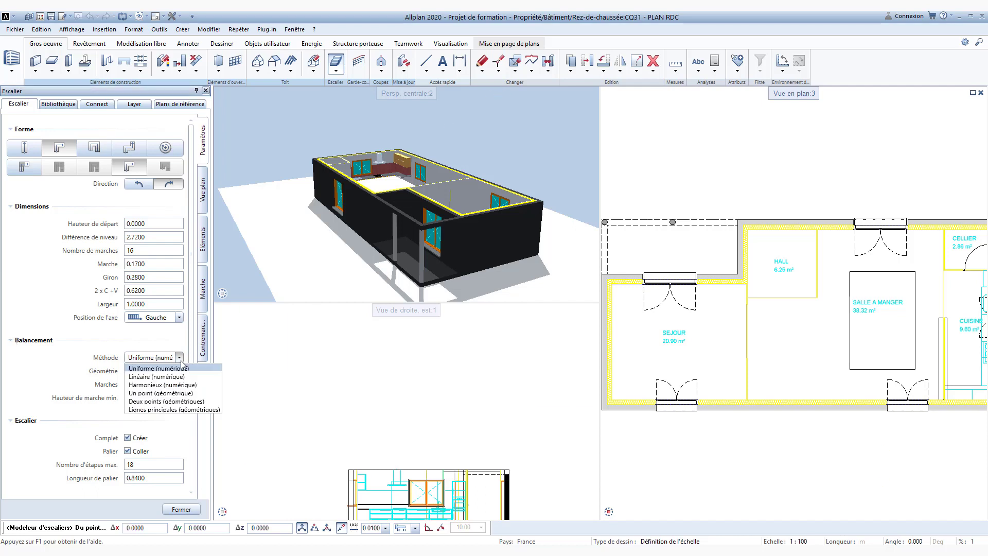
{"action": "left_click", "coordinate": [181, 360]}
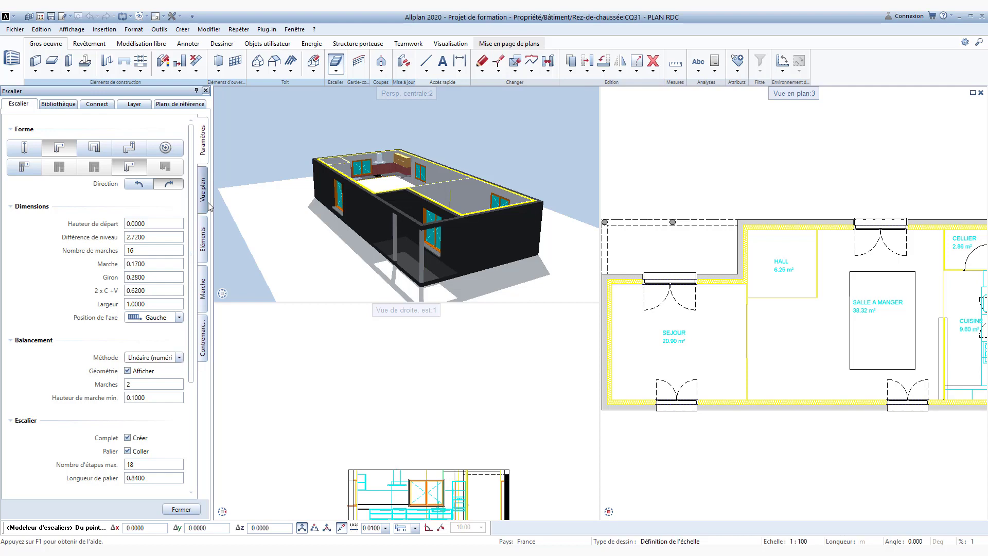
- Review the stair's plan representation, component, tread and riser settings
{"action": "left_click", "coordinate": [208, 203]}
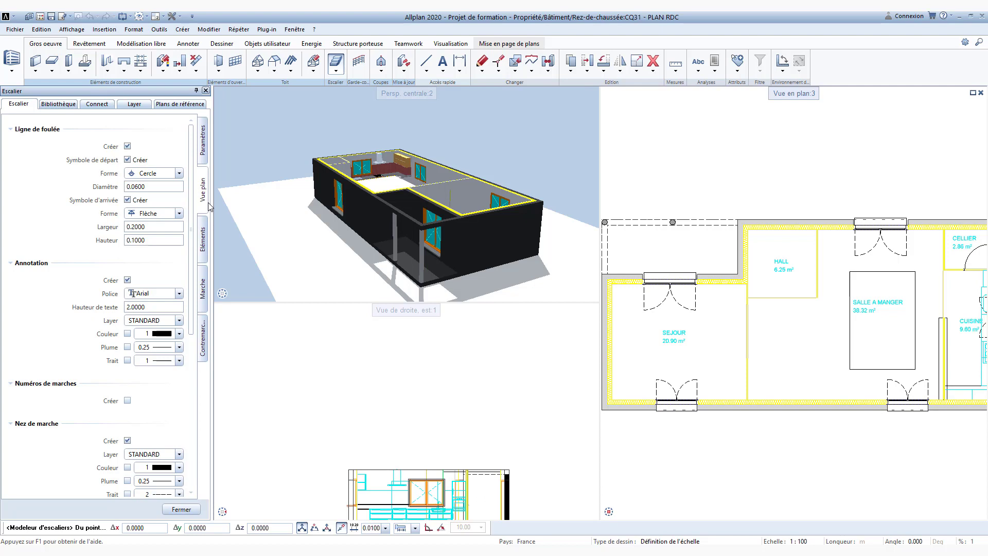
{"action": "left_click", "coordinate": [204, 229]}
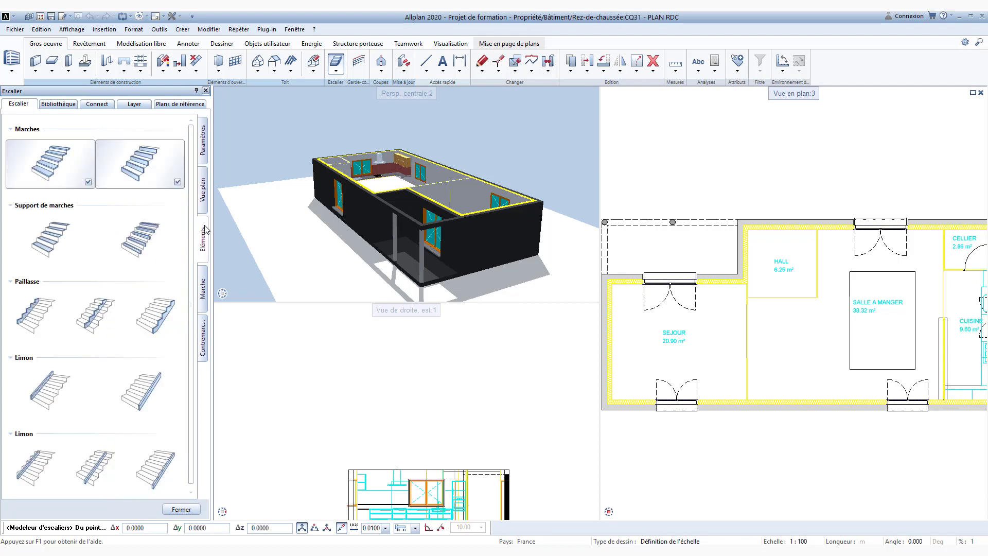
{"action": "left_click", "coordinate": [202, 288]}
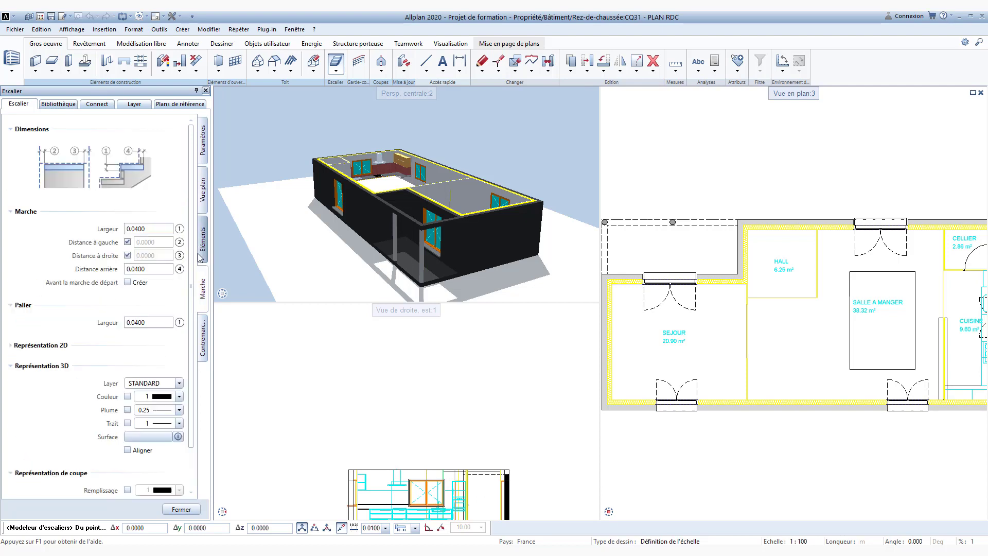
{"action": "left_click", "coordinate": [202, 332]}
{"action": "left_click", "coordinate": [204, 291]}
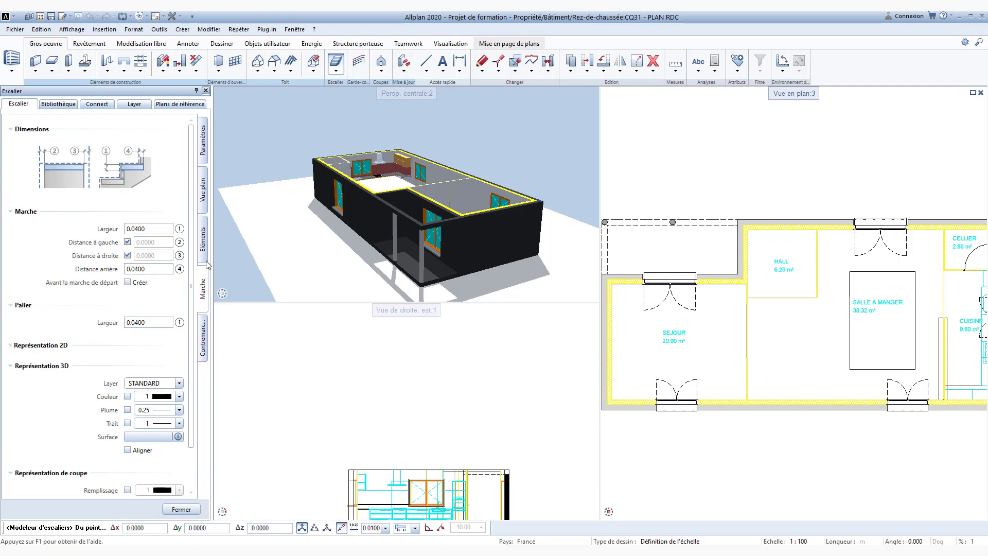
{"action": "left_click", "coordinate": [205, 337]}
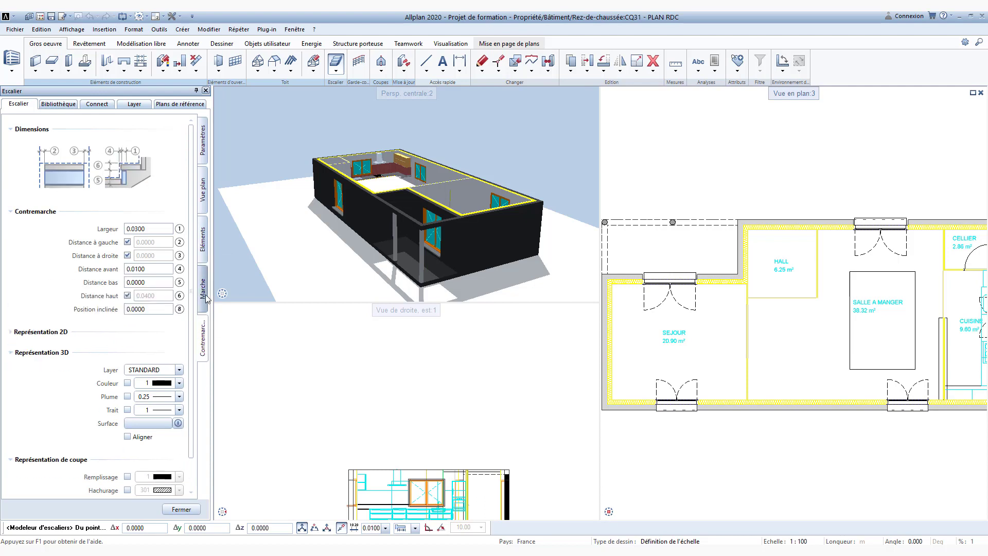
{"action": "left_click", "coordinate": [202, 291]}
{"action": "left_click", "coordinate": [203, 319]}
{"action": "left_click", "coordinate": [203, 301]}
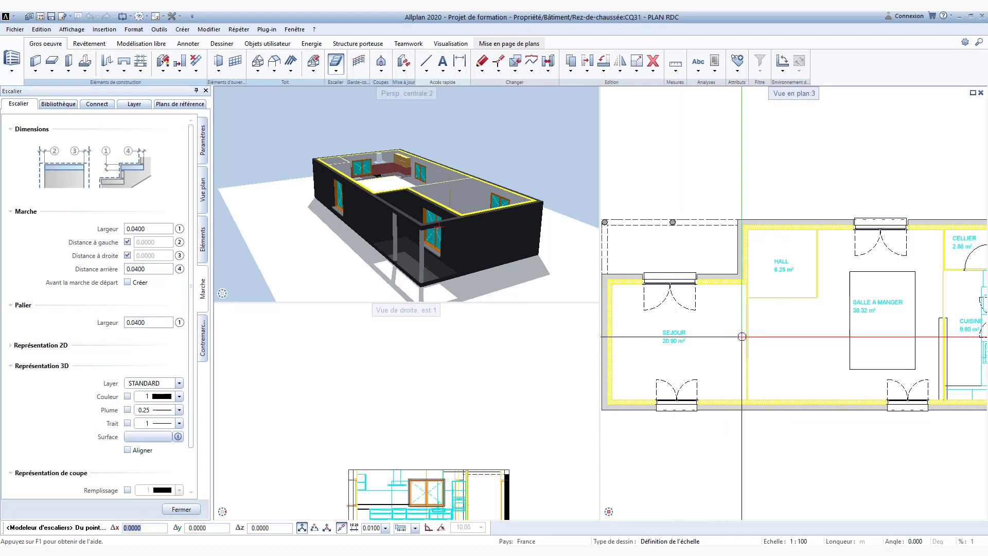
- Place the stair's start point in plan at the corner of the partition between SEJOUR and SALLE A MANGER
{"action": "scroll", "coordinate": [763, 409], "scroll_direction": "up", "scroll_amount": 4}
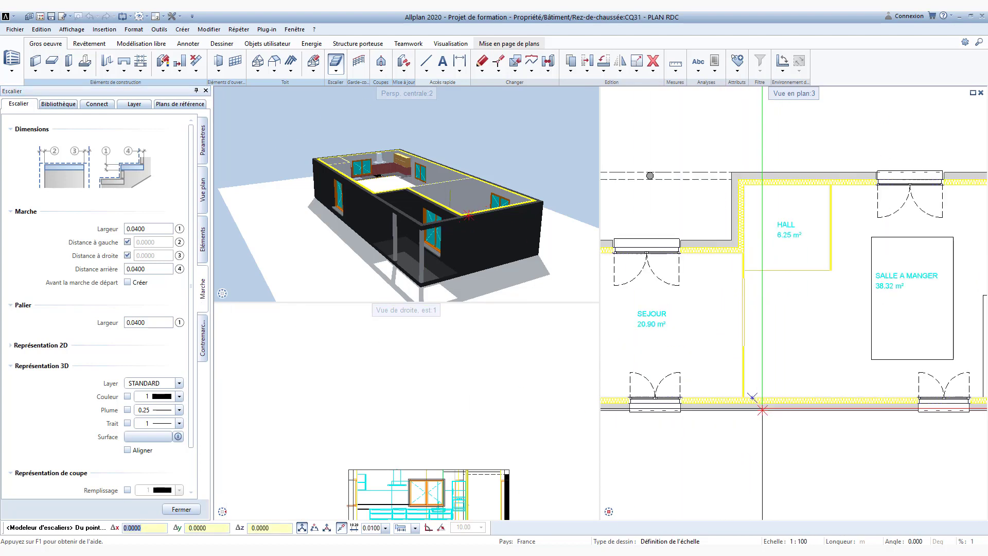
{"action": "scroll", "coordinate": [737, 286], "scroll_direction": "up", "scroll_amount": 2}
{"action": "scroll", "coordinate": [736, 286], "scroll_direction": "up", "scroll_amount": 1}
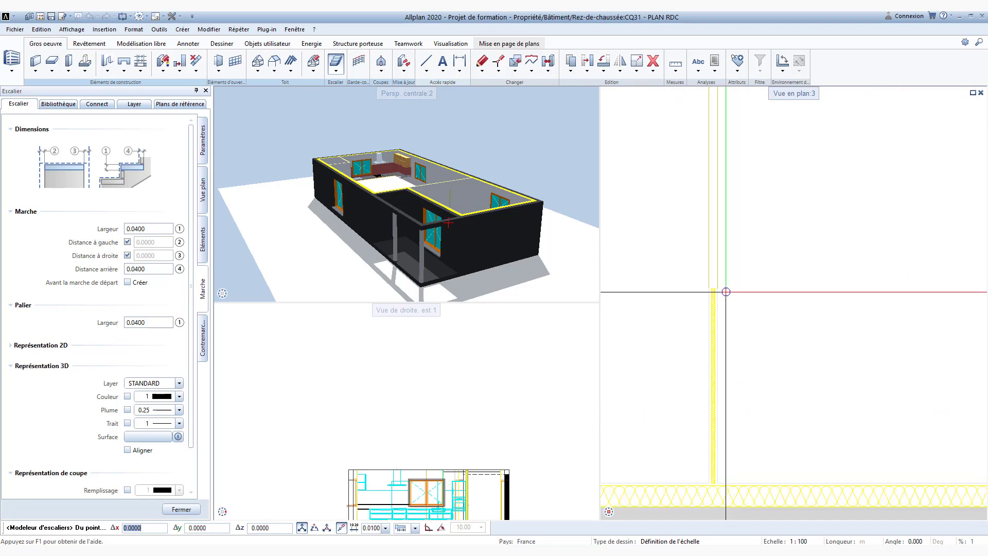
{"action": "left_click", "coordinate": [719, 288]}
{"action": "scroll", "coordinate": [719, 288], "scroll_direction": "down", "scroll_amount": 5}
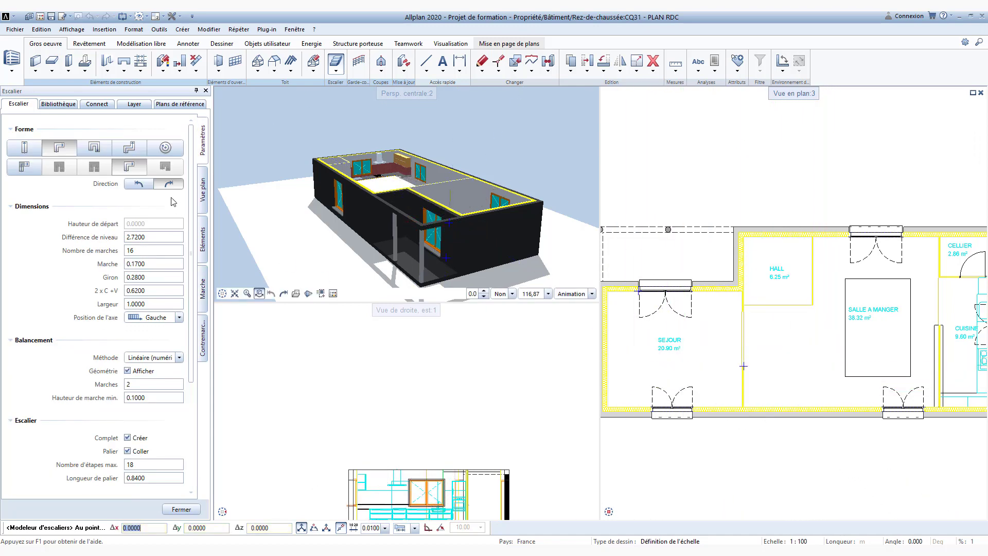
- Switch the stair's turn to the left and place it along the SALLE A MANGER exterior wall, with its direction point 4.22 m from the start
{"action": "left_click", "coordinate": [145, 189]}
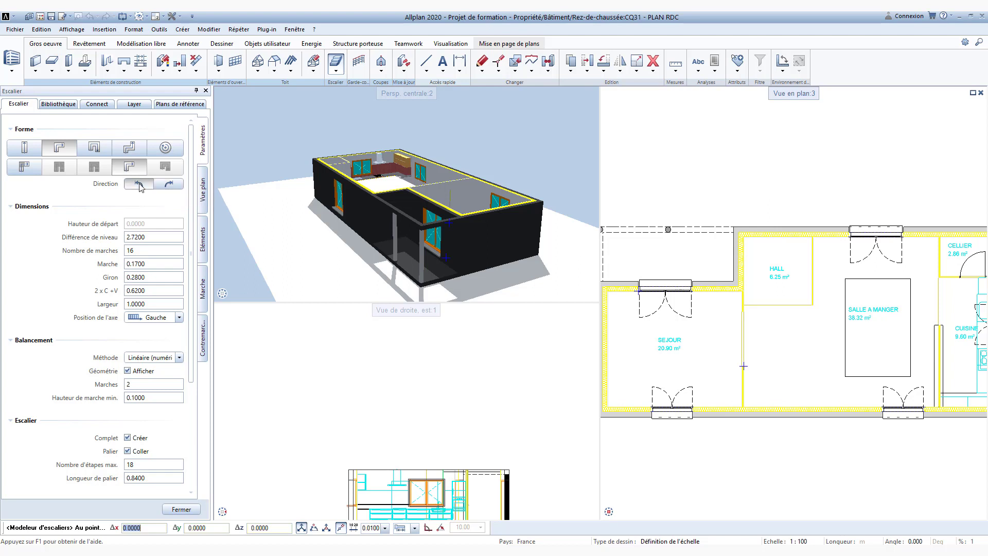
{"action": "left_click", "coordinate": [139, 185]}
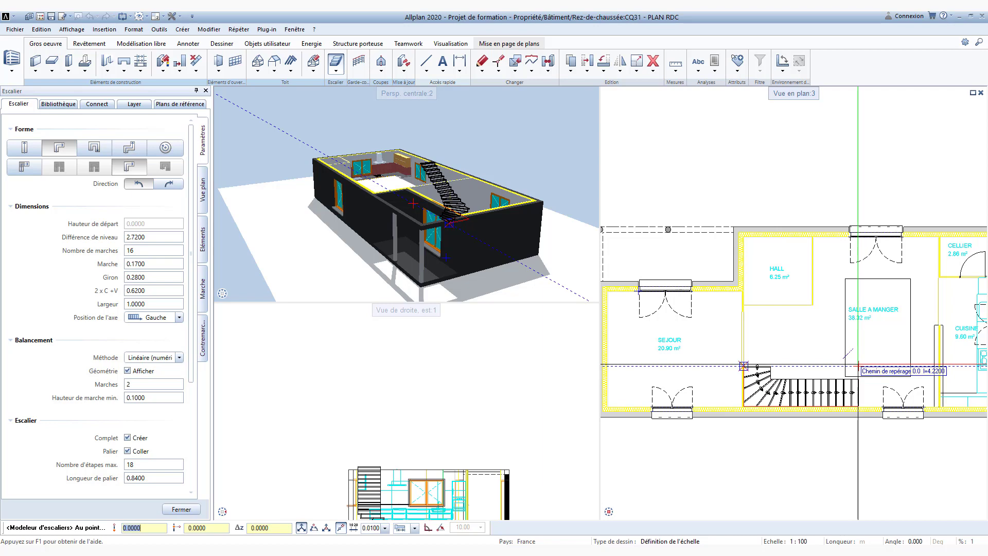
{"action": "left_click", "coordinate": [858, 364]}
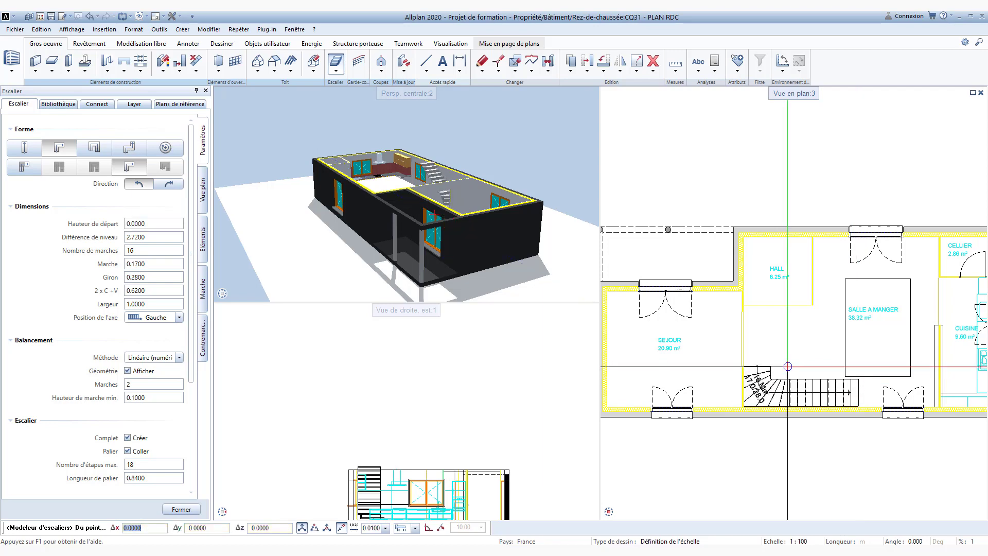
{"action": "key", "text": "Escape"}
- Select the new staircase and inspect it in the plan and side views
{"action": "left_click", "coordinate": [790, 399]}
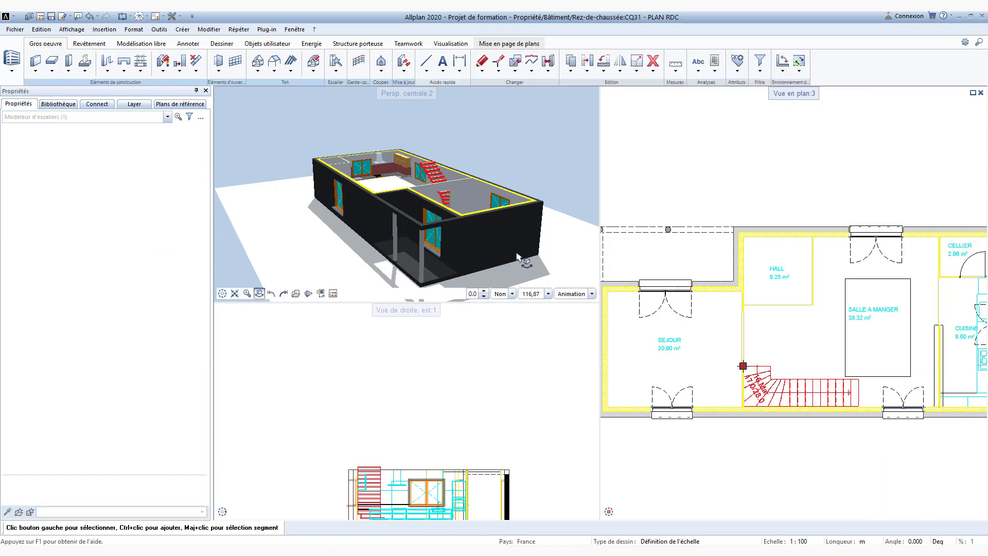
{"action": "key", "text": "Escape"}
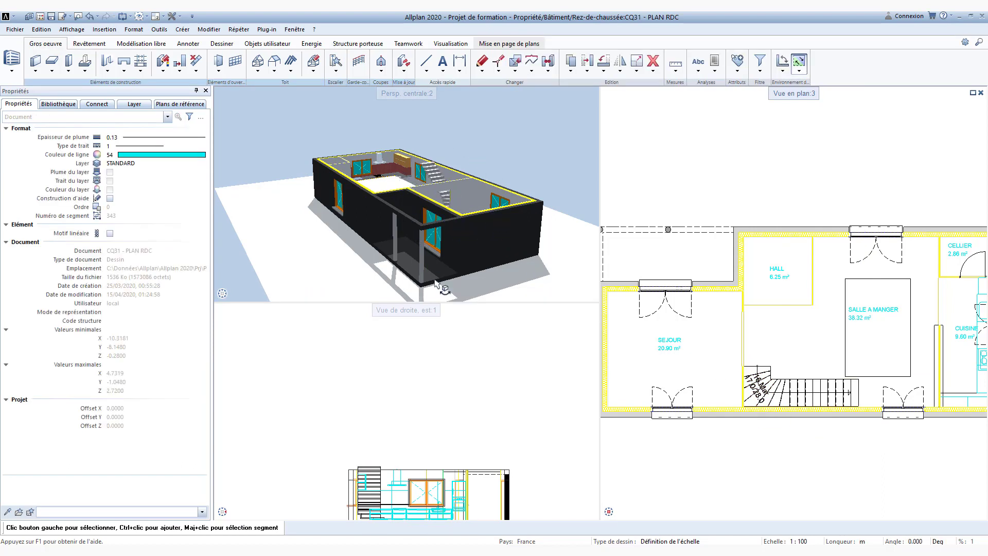
{"action": "middle_click_drag", "start_coordinate": [445, 412], "coordinate": [451, 310]}
{"action": "scroll", "coordinate": [387, 395], "scroll_direction": "up", "scroll_amount": 2}
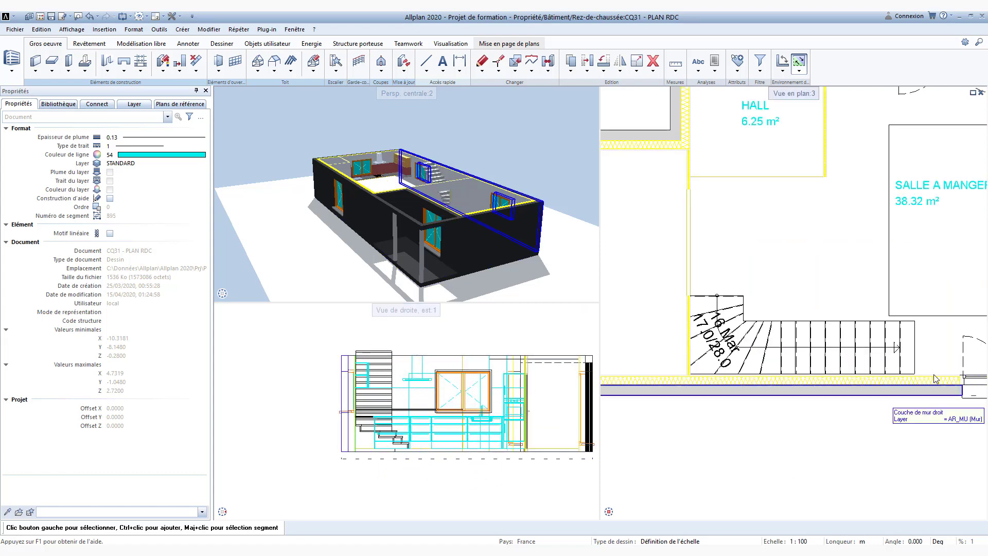
{"action": "left_click", "coordinate": [906, 347]}
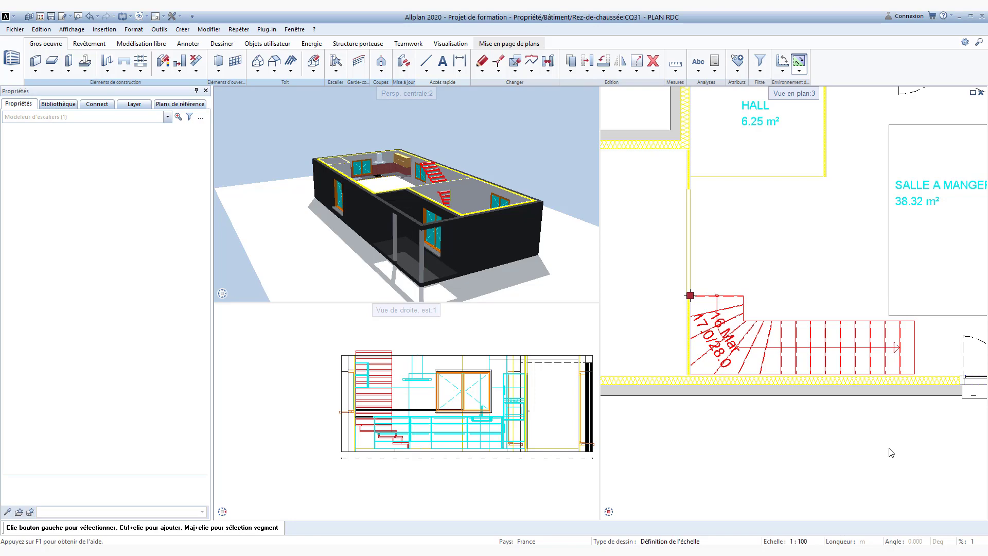
- Open the quarter-turn staircase's properties for editing and remove its arrival tread (Marches d'arrivée)
{"action": "left_click", "coordinate": [917, 349]}
{"action": "key", "text": "Escape"}
{"action": "double_click", "coordinate": [820, 351]}
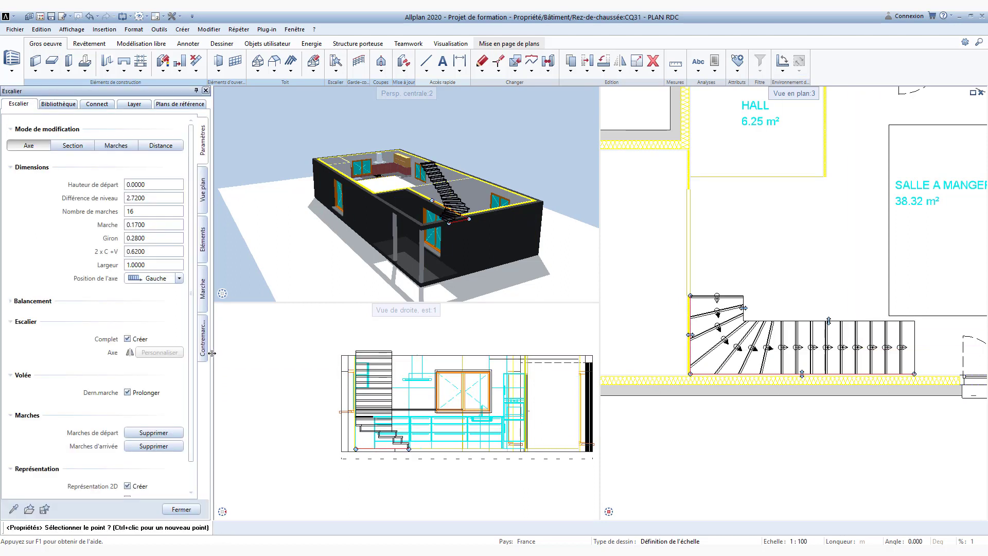
{"action": "scroll", "coordinate": [133, 383], "scroll_direction": "down", "scroll_amount": 1}
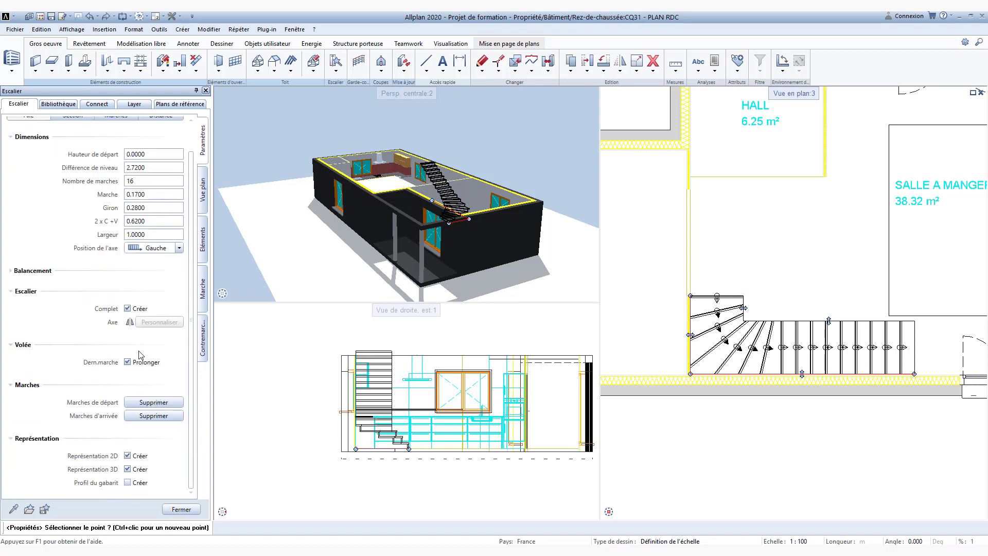
{"action": "left_click", "coordinate": [146, 416]}
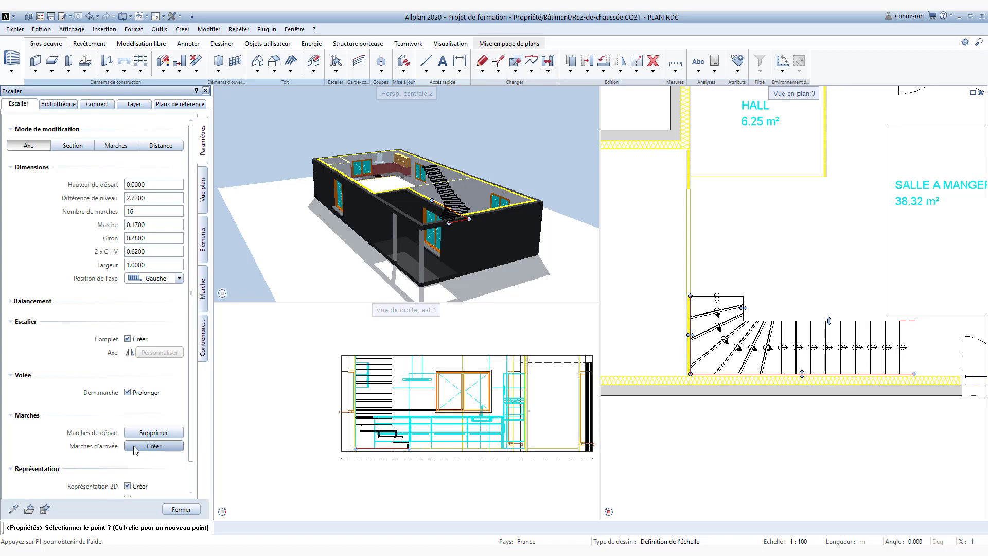
{"action": "left_click", "coordinate": [134, 447]}
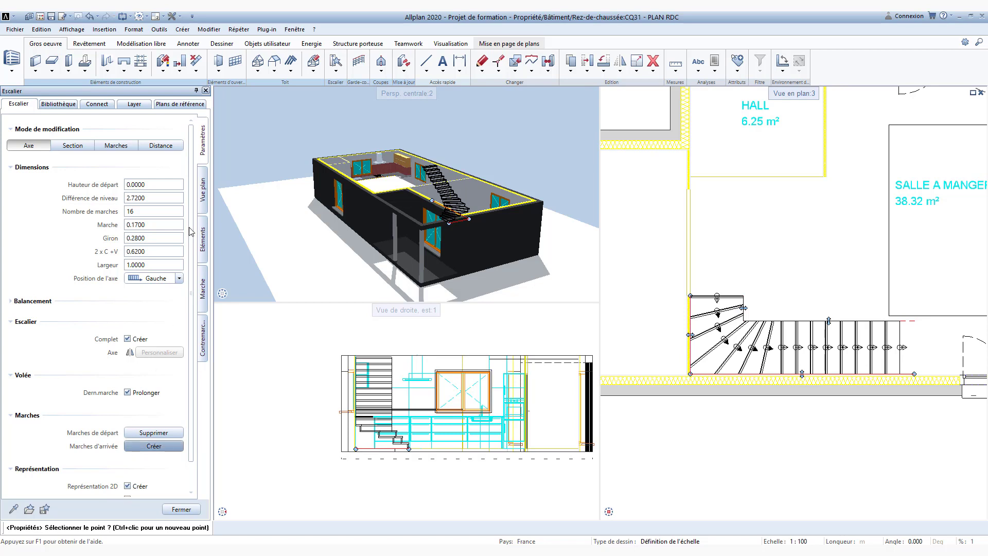
- Try showing the tread numbers (Numéros de marches) in the staircase's plan representation
{"action": "left_click", "coordinate": [203, 205]}
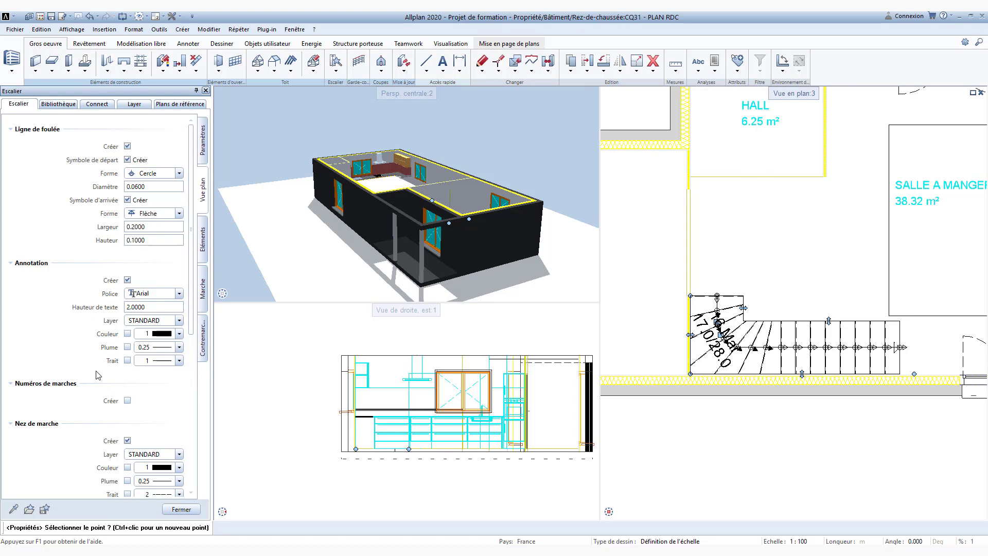
{"action": "scroll", "coordinate": [98, 376], "scroll_direction": "down", "scroll_amount": 2}
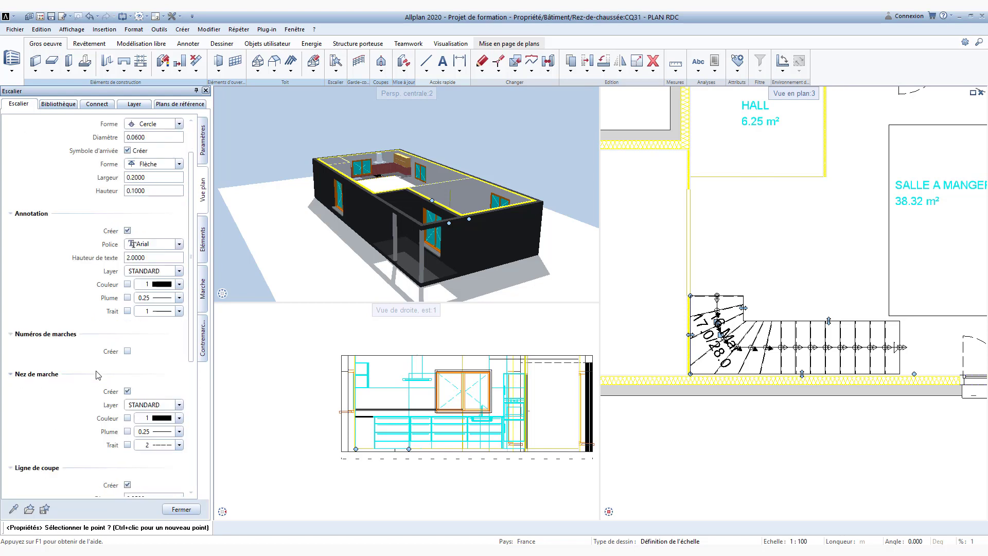
{"action": "left_click", "coordinate": [127, 351]}
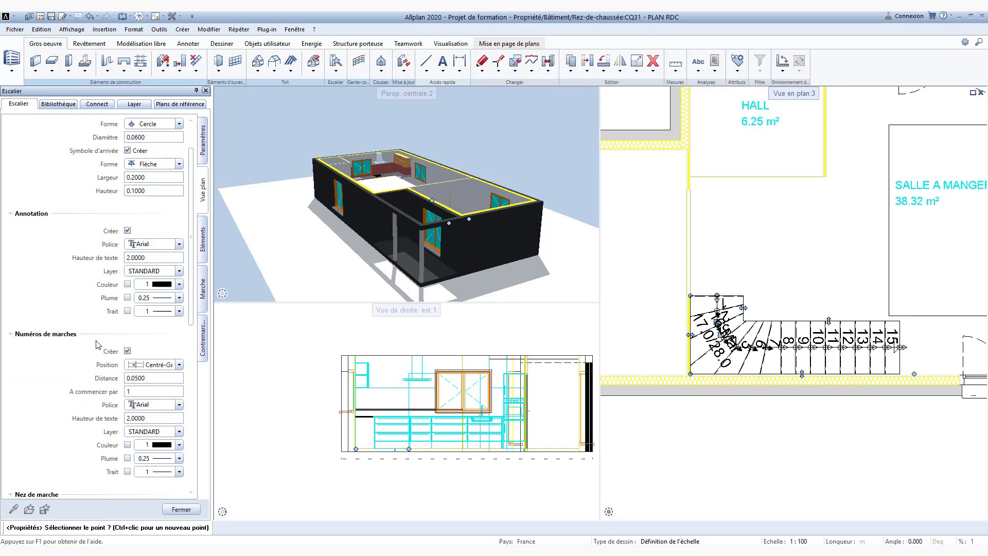
{"action": "left_click", "coordinate": [128, 351]}
{"action": "scroll", "coordinate": [130, 407], "scroll_direction": "down", "scroll_amount": 1}
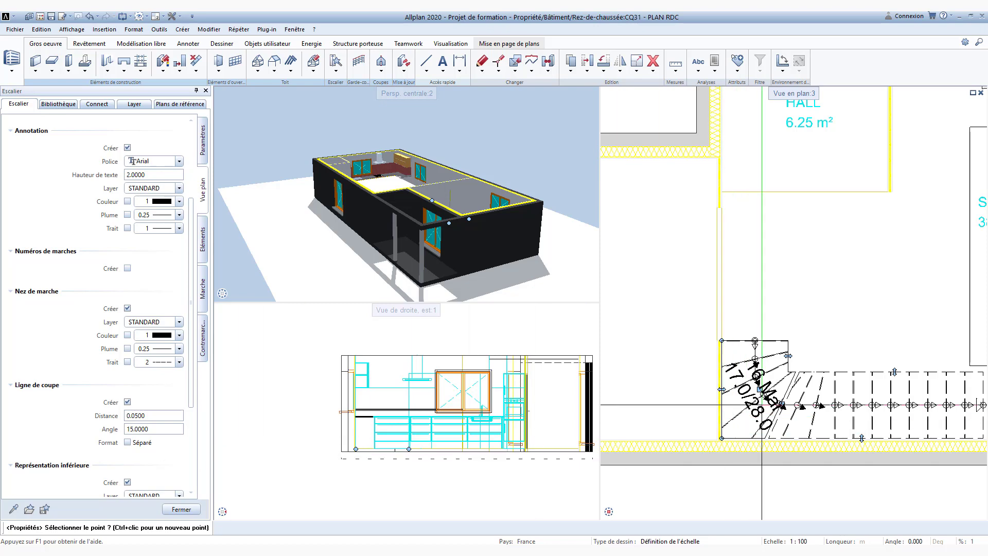
- Move the staircase's cut line in plan to the beginning of the straight flight, just past the winders
{"action": "scroll", "coordinate": [780, 416], "scroll_direction": "up", "scroll_amount": 2}
{"action": "left_click", "coordinate": [796, 392]}
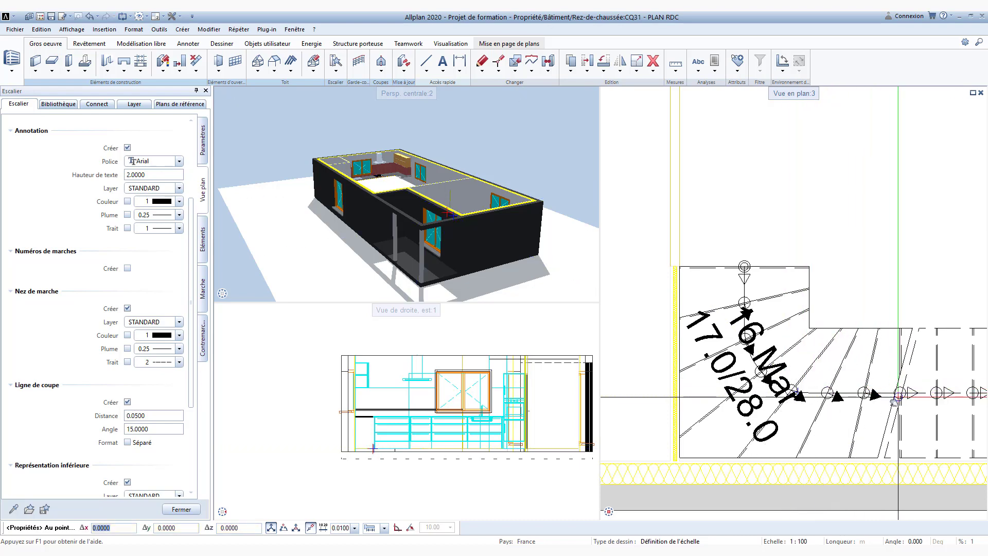
{"action": "middle_click_drag", "start_coordinate": [894, 400], "coordinate": [809, 412]}
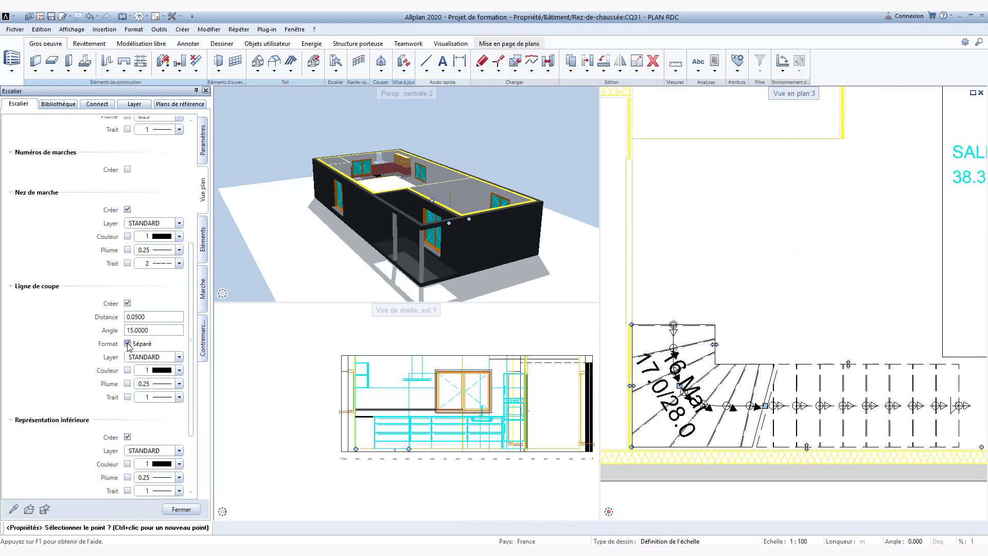
- Try the separate format option (Séparé) for the cut line and check the lower and upper representation settings
{"action": "left_click", "coordinate": [127, 343]}
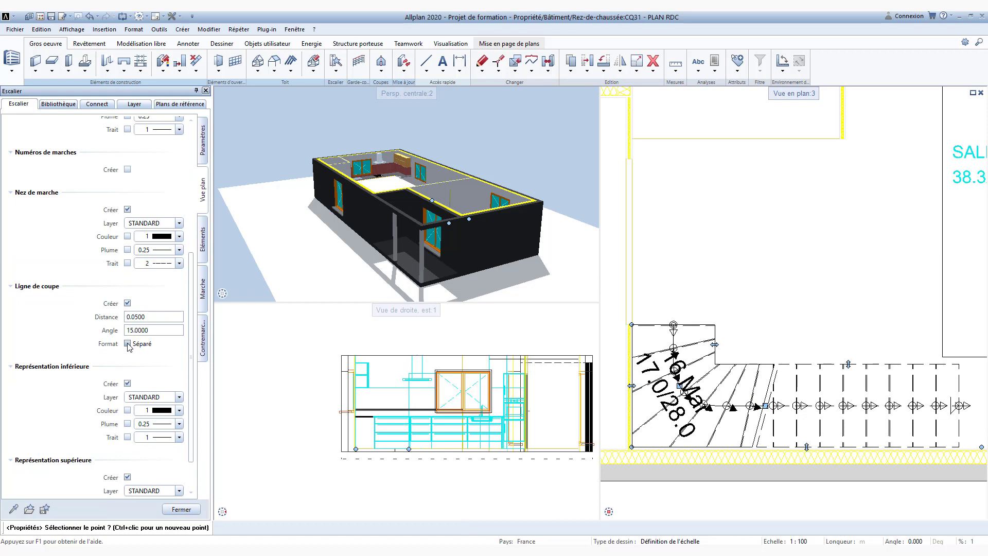
{"action": "left_click", "coordinate": [127, 344]}
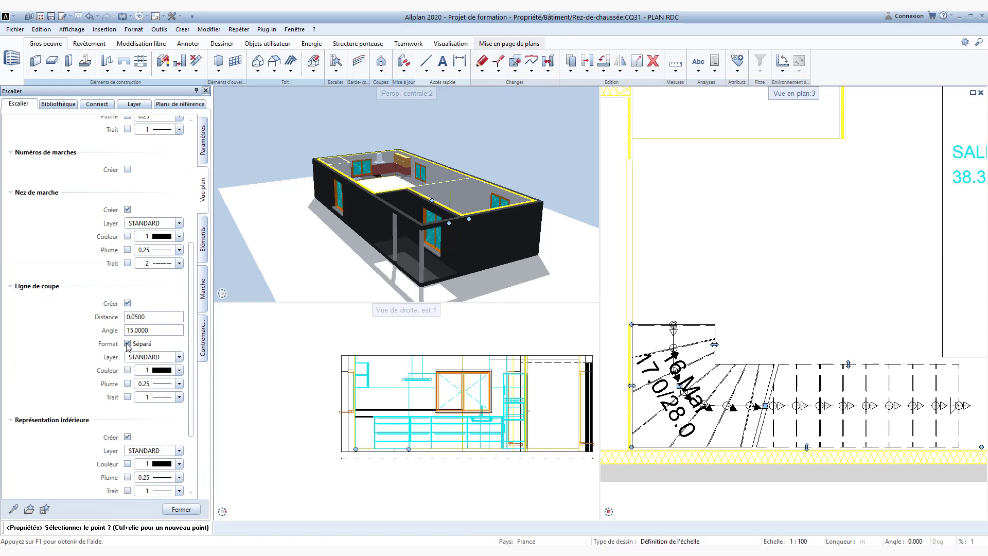
{"action": "left_click", "coordinate": [128, 343]}
{"action": "scroll", "coordinate": [90, 395], "scroll_direction": "down", "scroll_amount": 2}
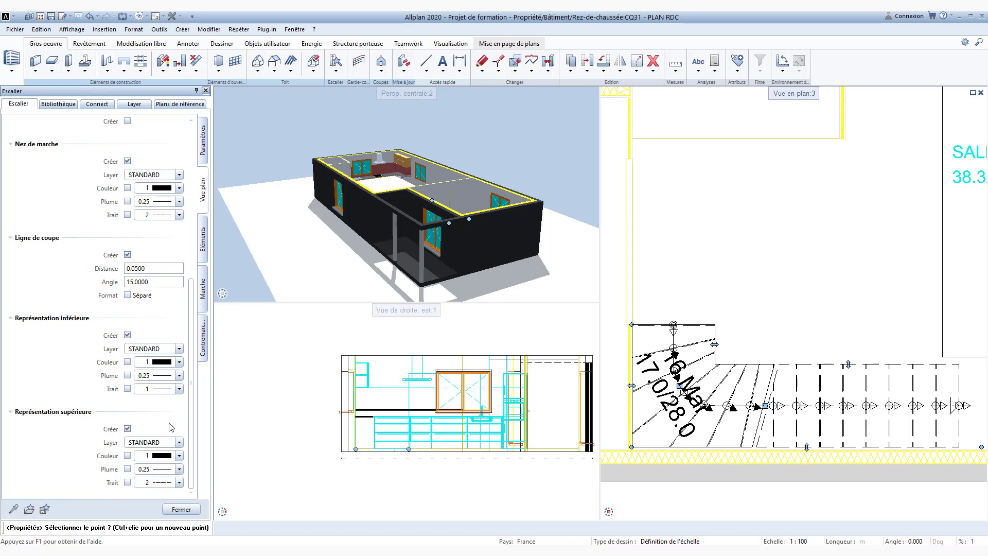
- Examine the staircase's element selection and the dimension settings of its treads (Marche) and risers (Contremarche)
{"action": "left_click", "coordinate": [205, 248]}
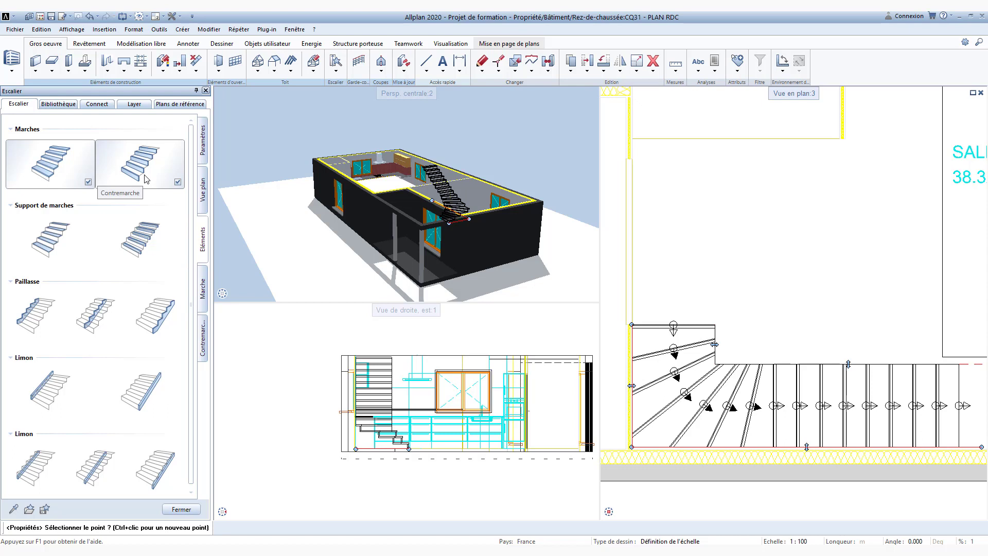
{"action": "left_click", "coordinate": [203, 305]}
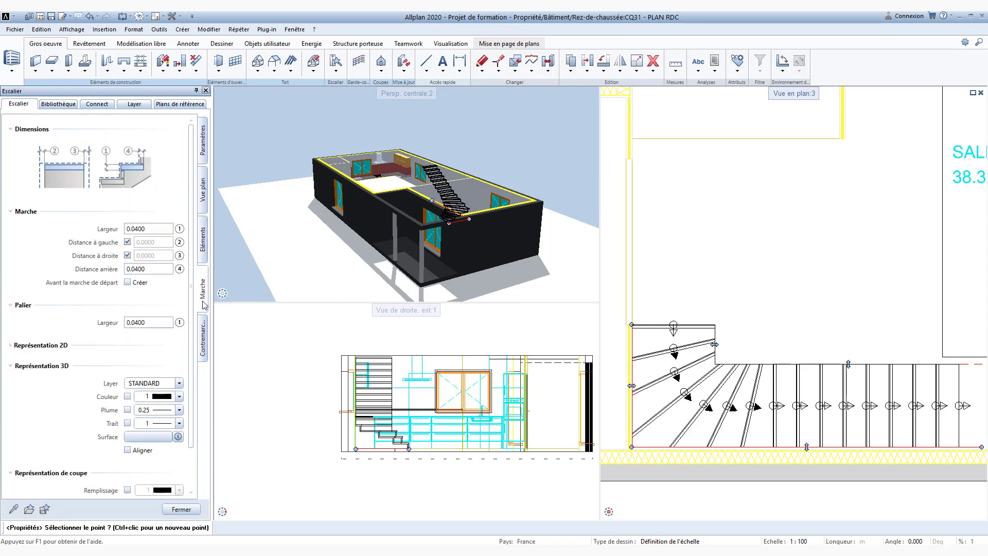
{"action": "left_click", "coordinate": [203, 318]}
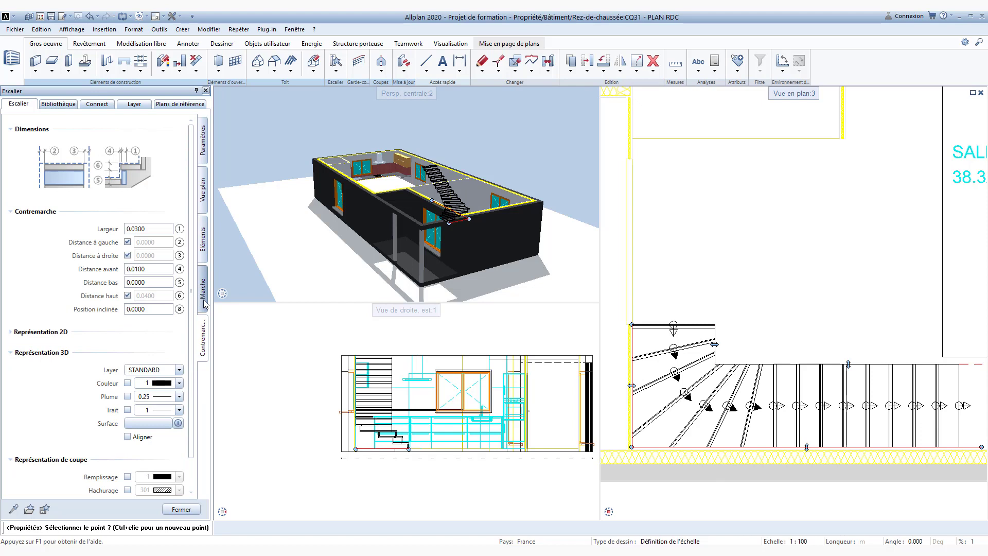
{"action": "left_click", "coordinate": [204, 304]}
{"action": "left_click", "coordinate": [202, 329]}
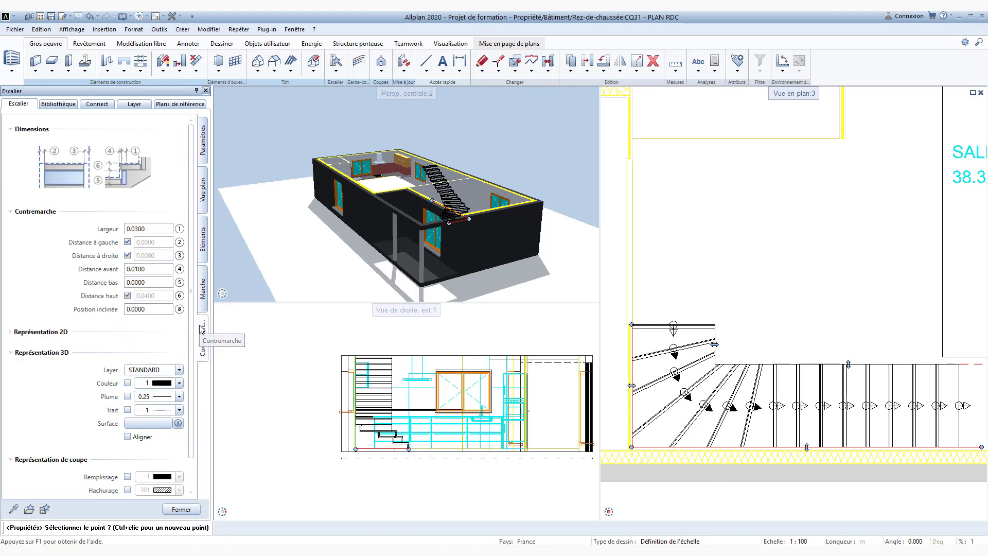
{"action": "left_click", "coordinate": [203, 290]}
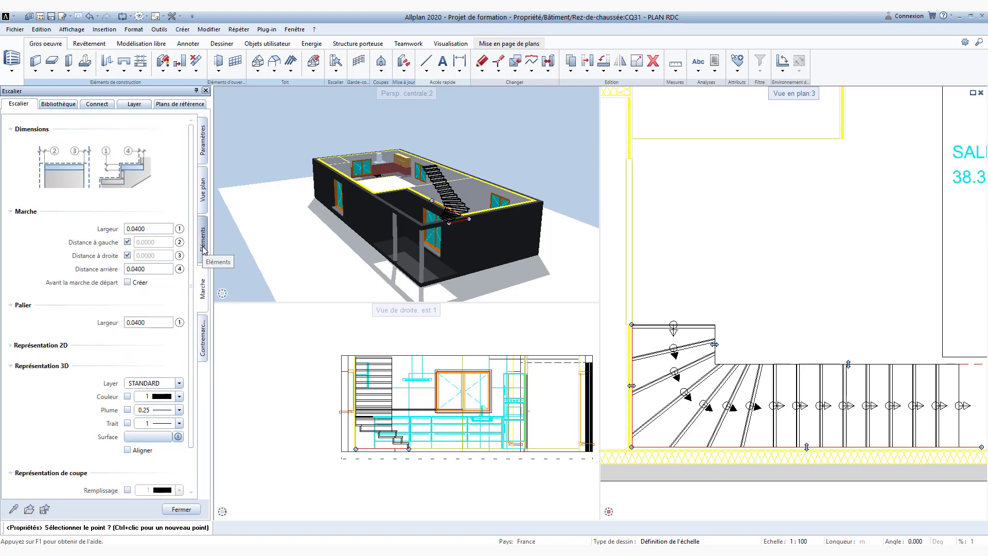
- Add the left and right Paillasse elements to the staircase and check their dimension settings
{"action": "left_click", "coordinate": [203, 248]}
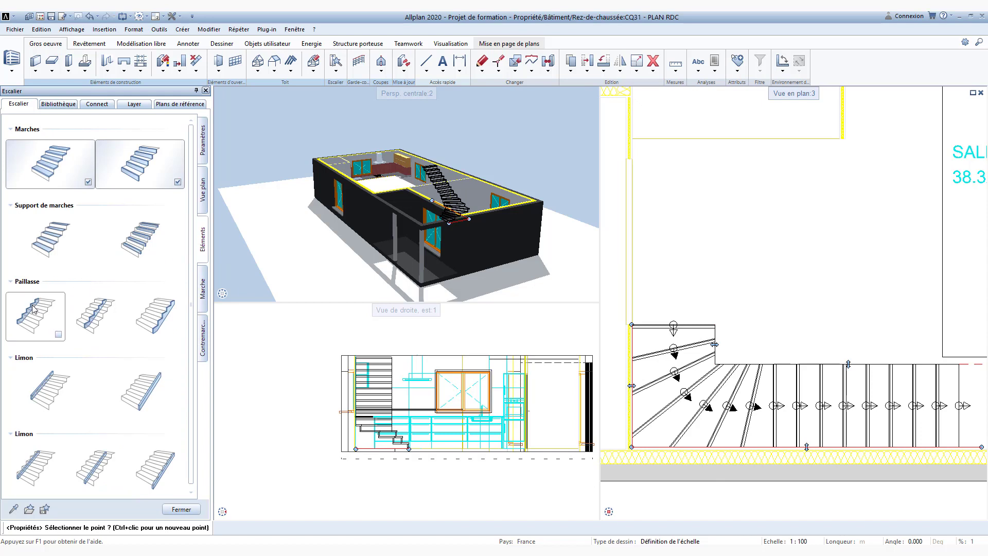
{"action": "left_click", "coordinate": [59, 333]}
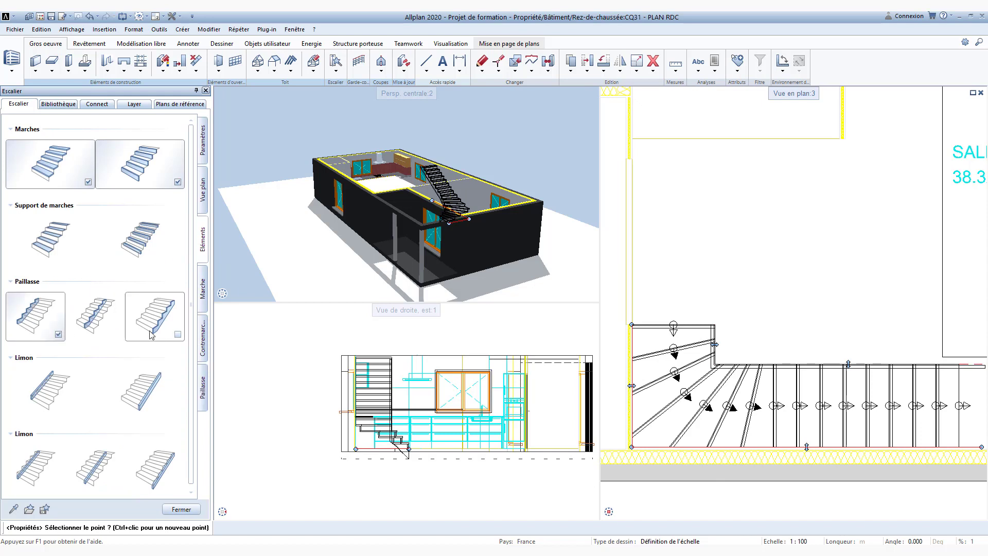
{"action": "left_click", "coordinate": [178, 334]}
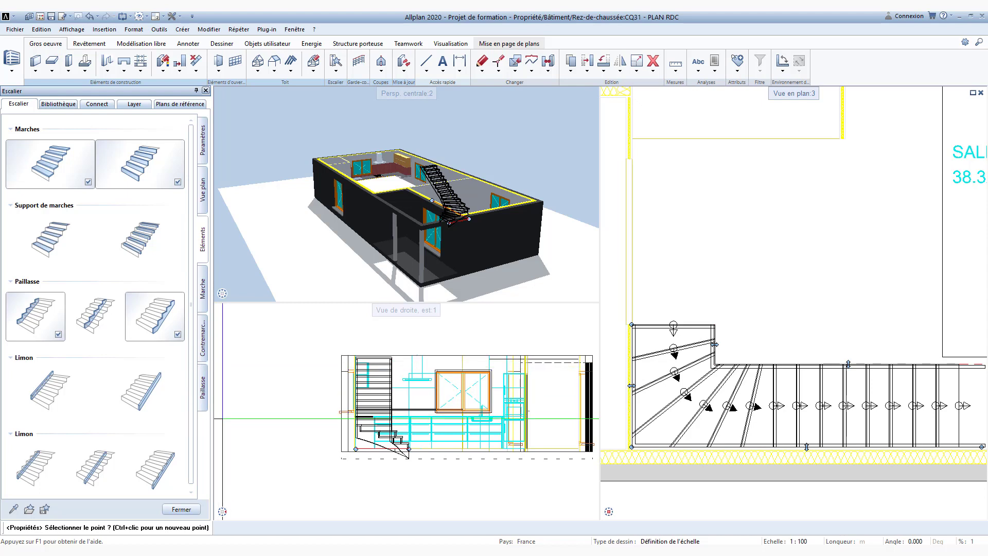
{"action": "left_click", "coordinate": [205, 404]}
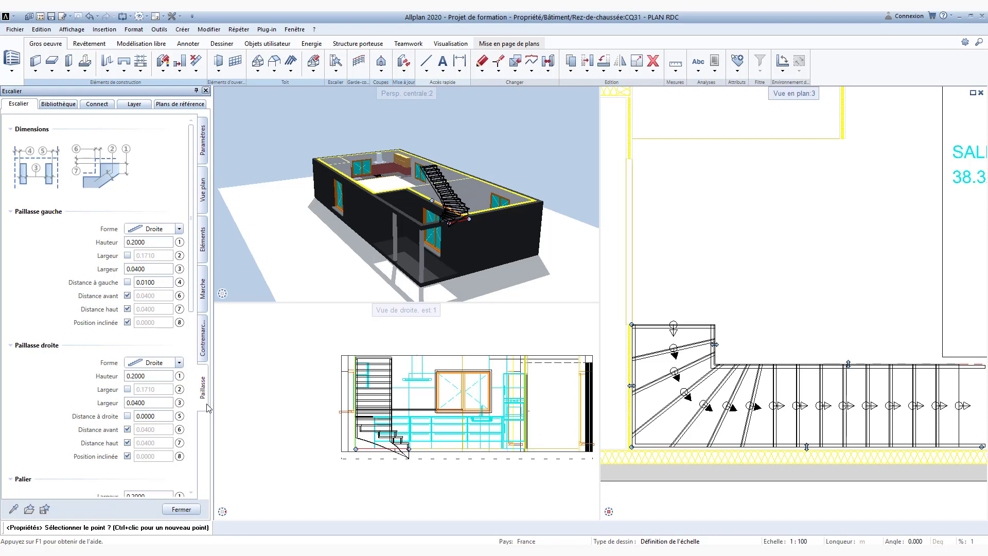
{"action": "left_click", "coordinate": [203, 240]}
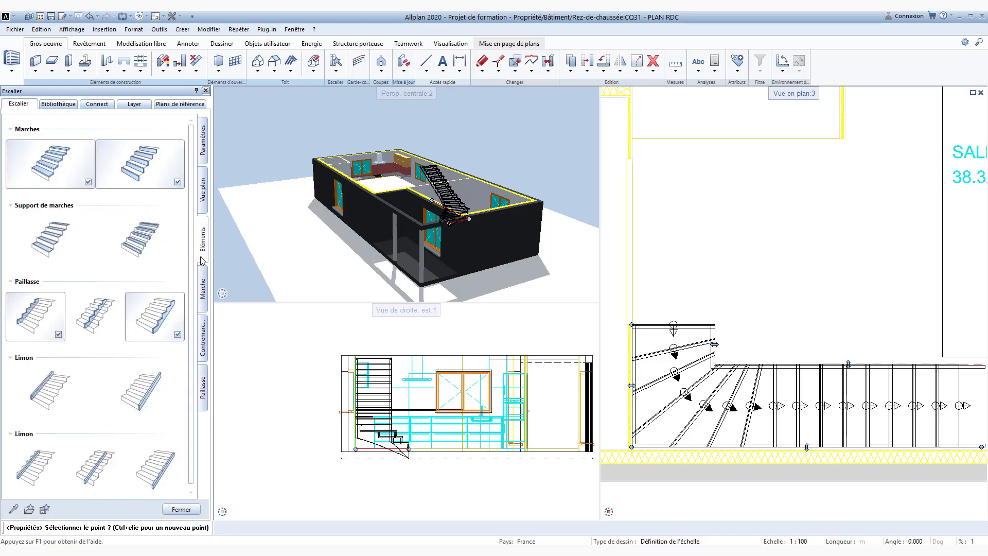
- Set the treads' rear distance (Distance arrière) to 0.0200
{"action": "left_click", "coordinate": [203, 286]}
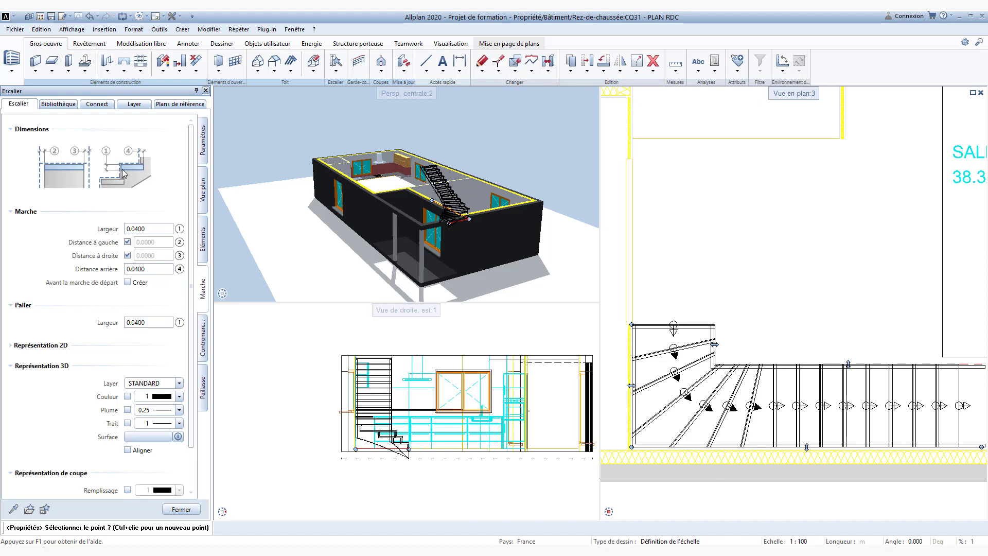
{"action": "left_click", "coordinate": [157, 226]}
{"action": "left_click", "coordinate": [160, 270]}
{"action": "type", "text": "0.0200"}
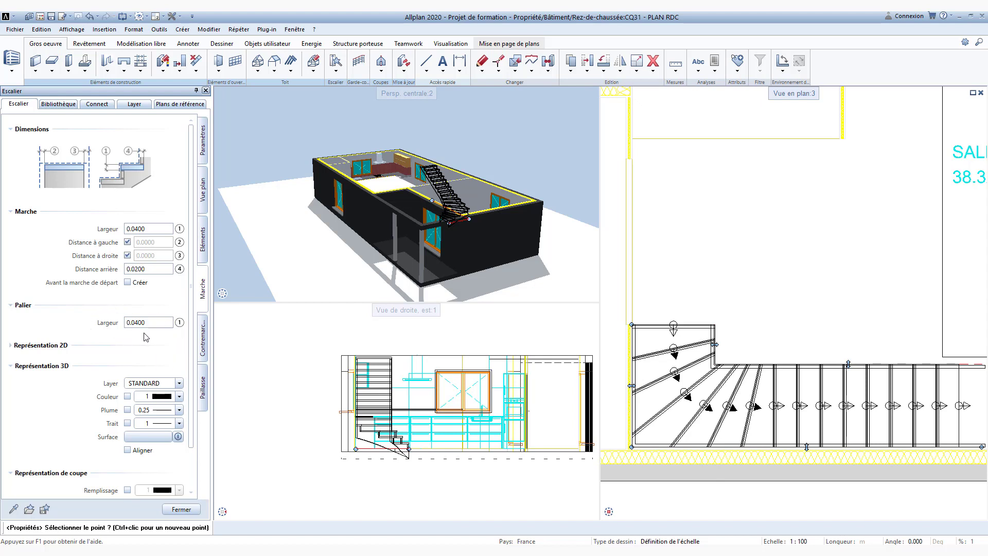
- Set the treads' 3D colour to brown 14 and enable a section fill (Remplissage) in colour 14
{"action": "scroll", "coordinate": [147, 337], "scroll_direction": "down", "scroll_amount": 1}
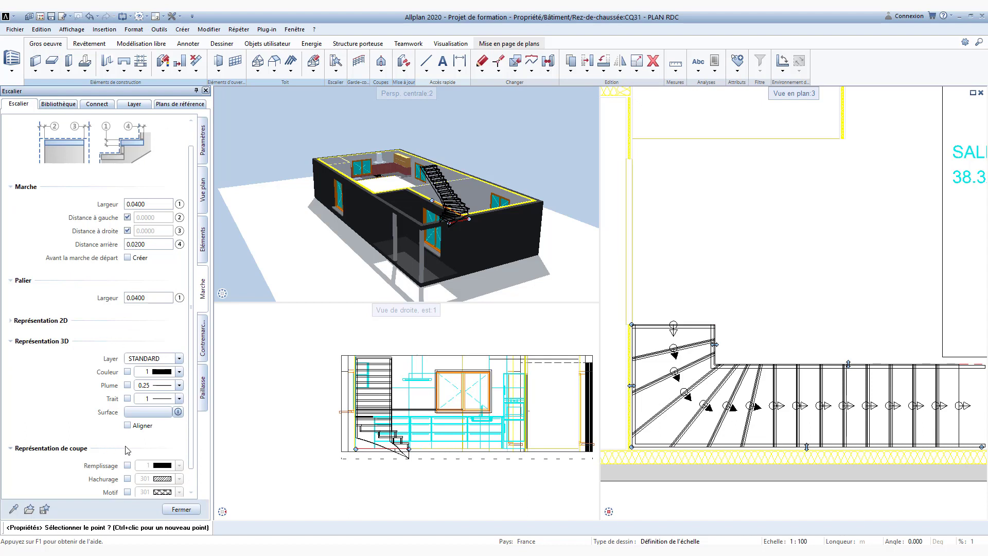
{"action": "left_click", "coordinate": [171, 377]}
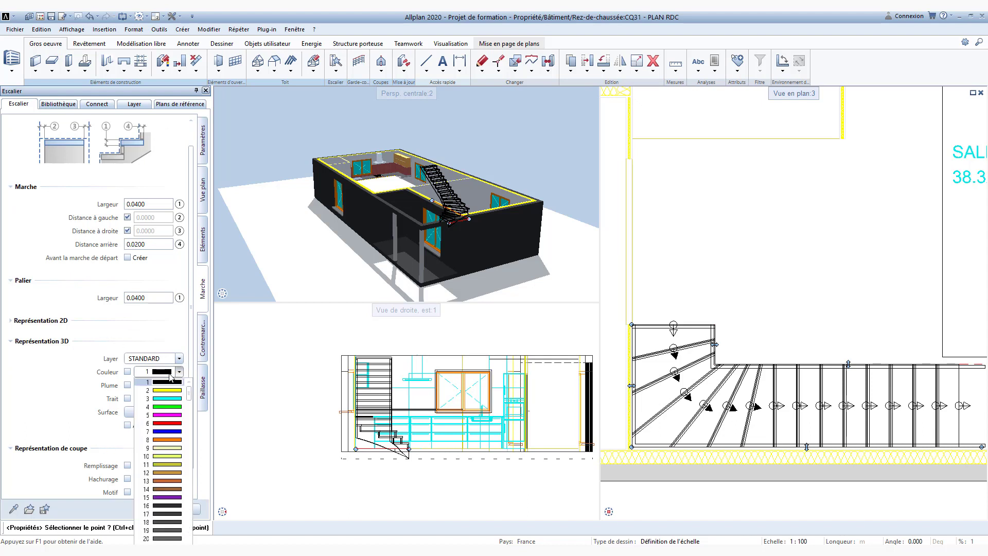
{"action": "left_click", "coordinate": [164, 489]}
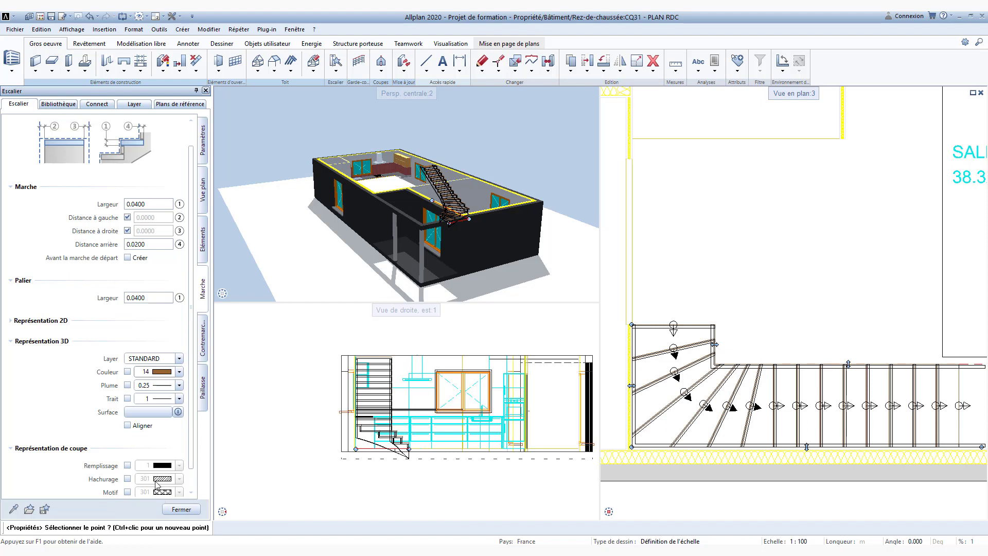
{"action": "scroll", "coordinate": [156, 484], "scroll_direction": "down", "scroll_amount": 1}
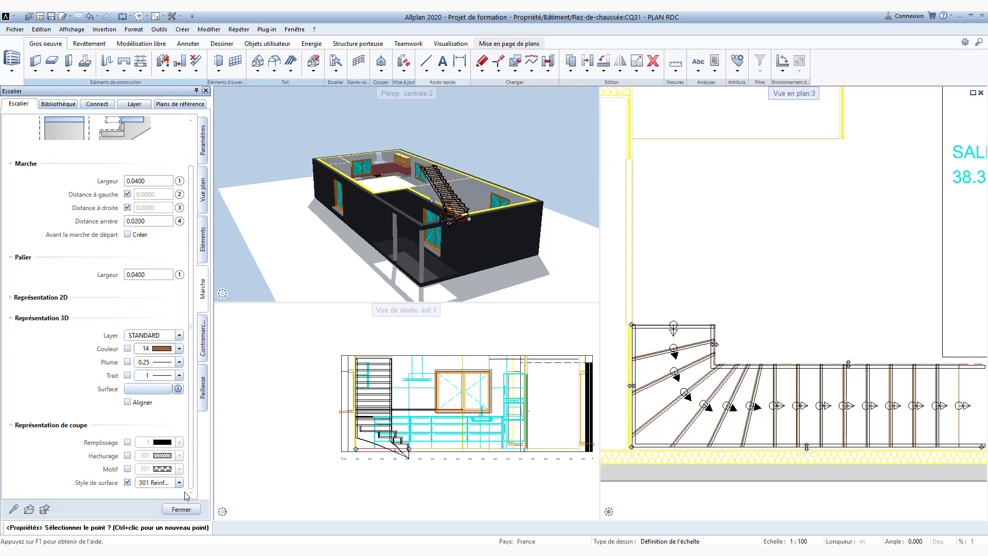
{"action": "left_click", "coordinate": [127, 442]}
{"action": "left_click", "coordinate": [179, 441]}
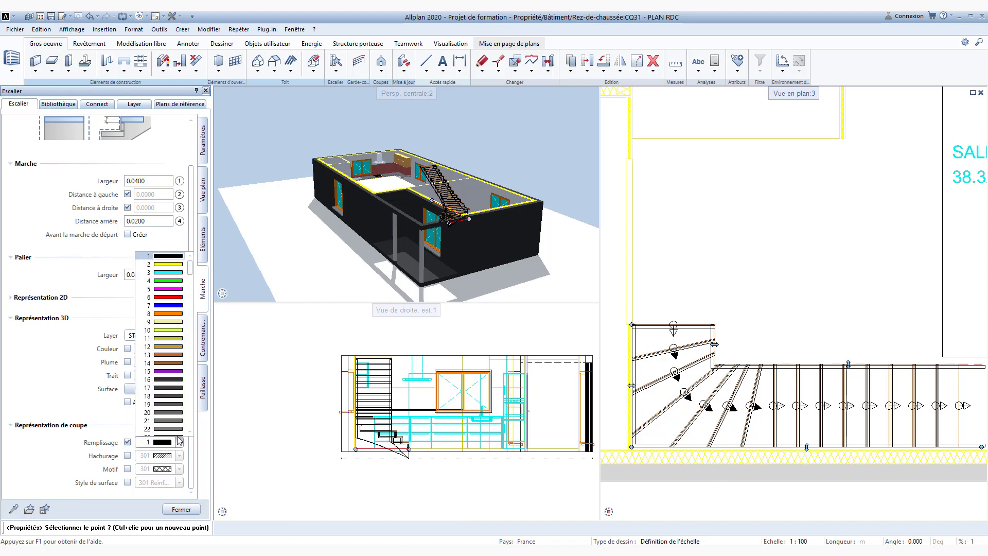
{"action": "left_click", "coordinate": [164, 363]}
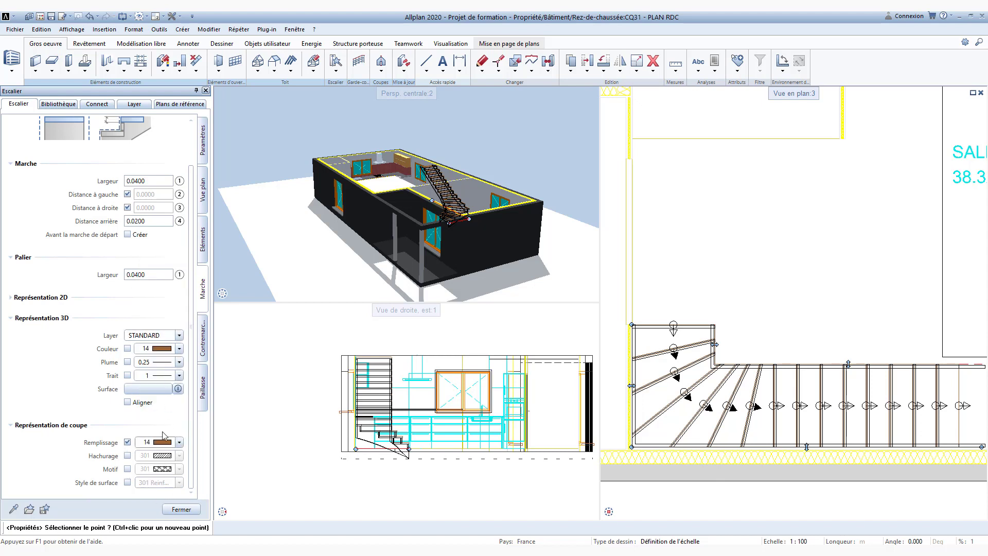
- Set the risers' width (Contremarche, Largeur) to 0.0200
{"action": "left_click", "coordinate": [203, 339]}
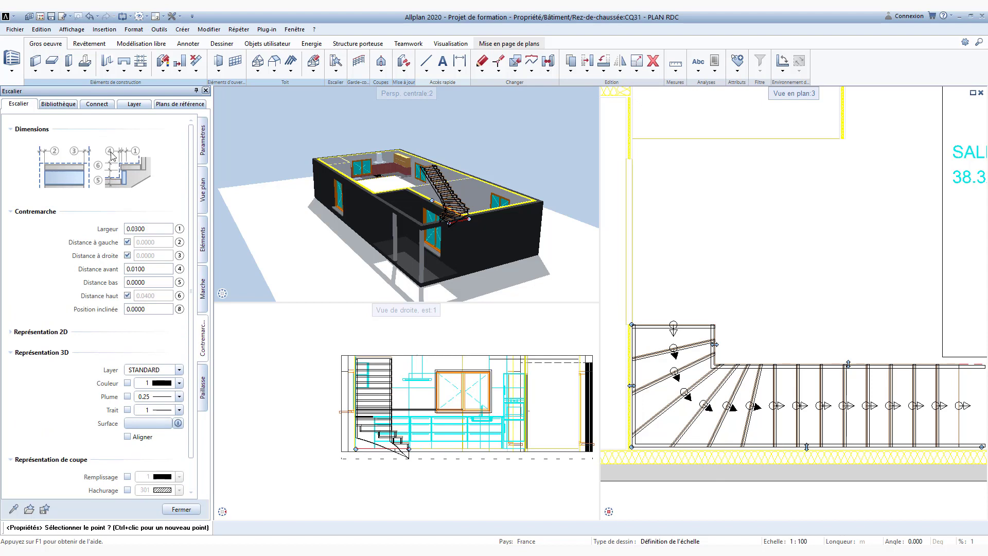
{"action": "left_click", "coordinate": [148, 270]}
{"action": "left_click", "coordinate": [157, 229]}
{"action": "type", "text": "0.0200"}
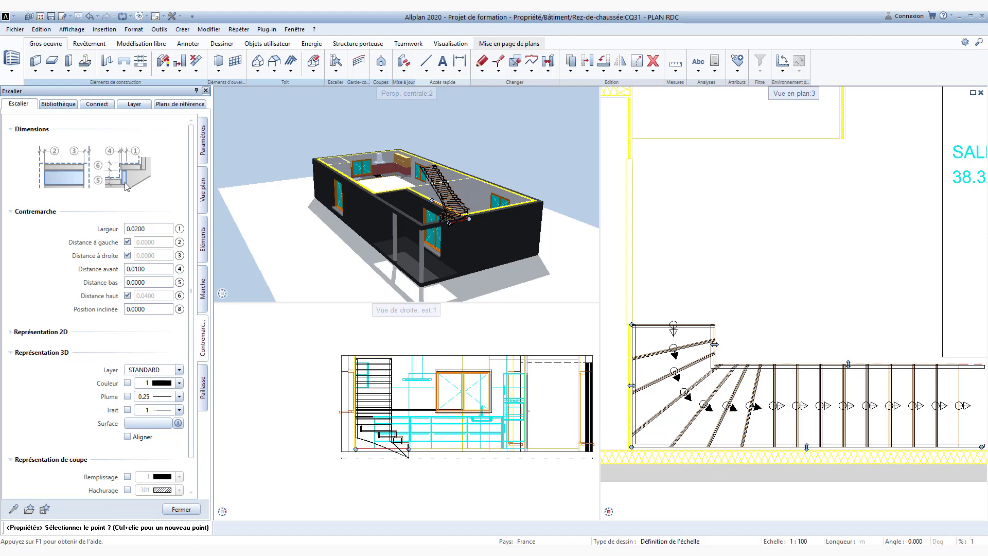
{"action": "left_click", "coordinate": [158, 269]}
- Set the treads' rear distance (Marche, Distance arrière) to 0.0300
{"action": "left_click", "coordinate": [202, 300]}
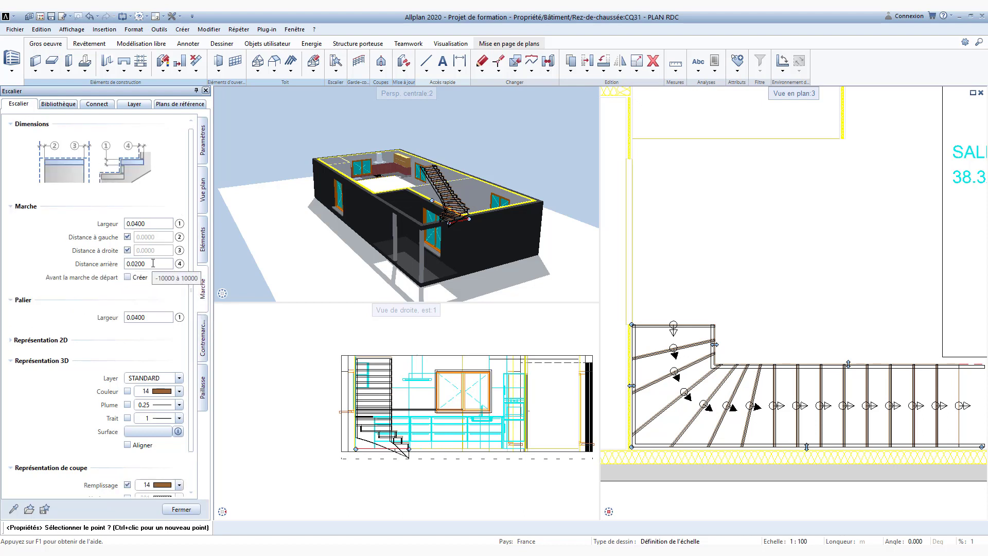
{"action": "left_click", "coordinate": [153, 263]}
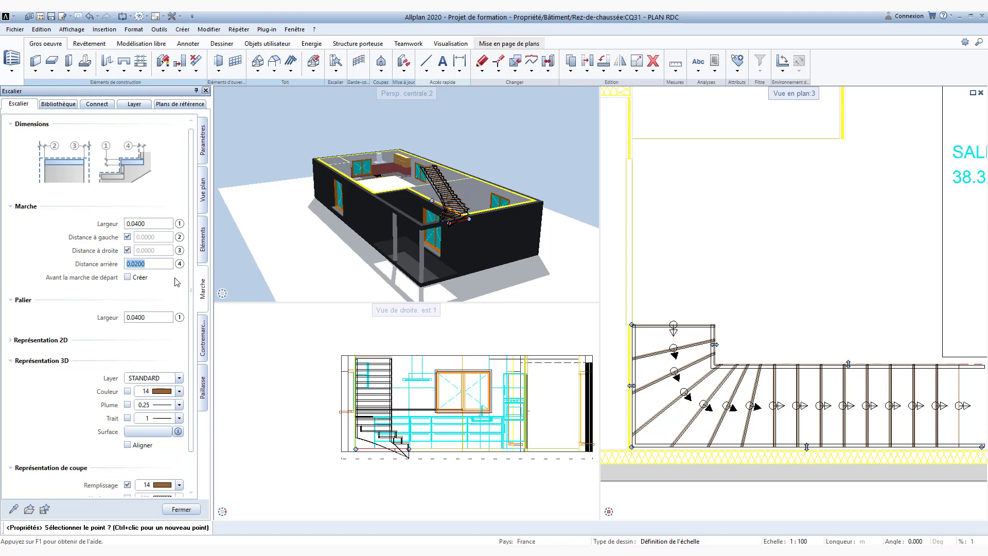
{"action": "type", "text": "0.0300"}
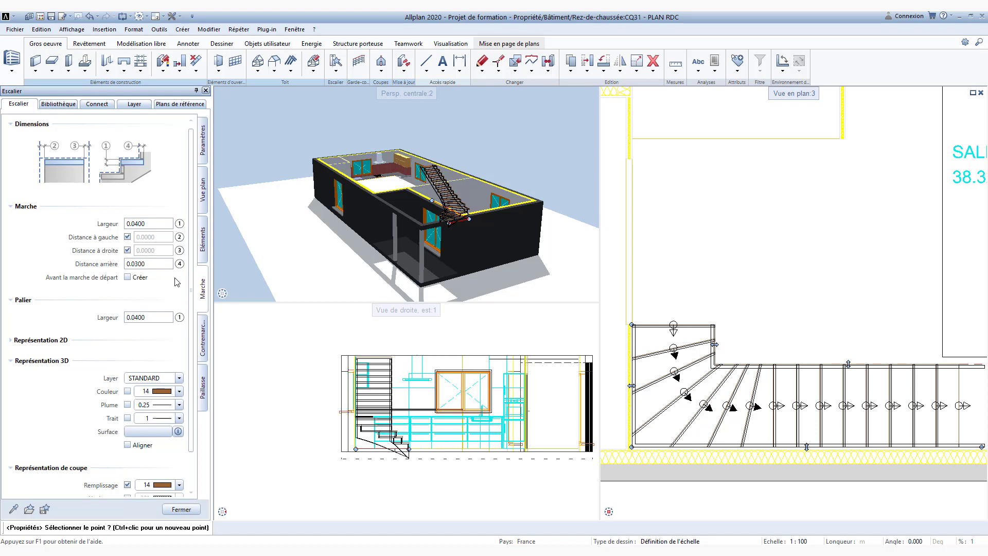
- Set the risers' 3D colour to brown 14 and enable their section fill (Remplissage) in colour 14
{"action": "left_click", "coordinate": [203, 341]}
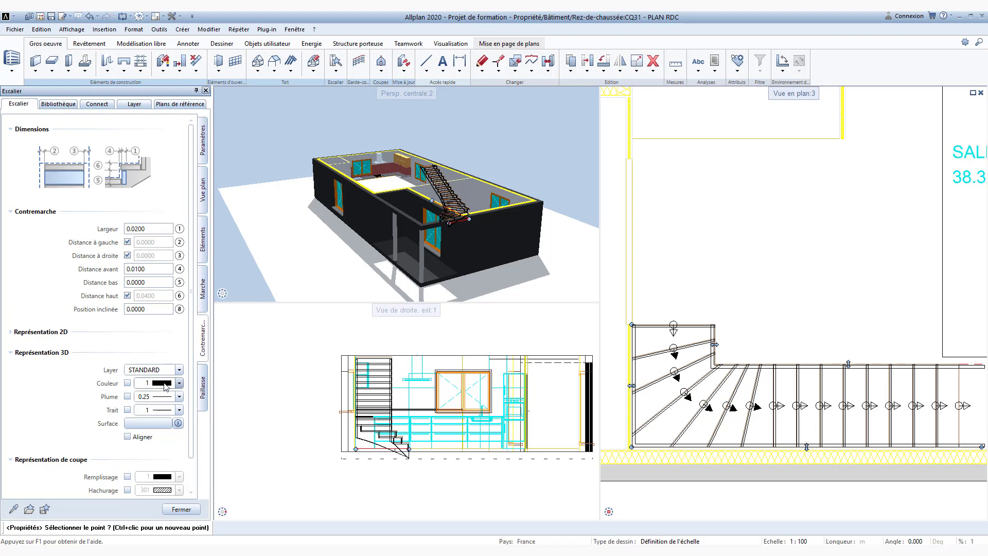
{"action": "left_click", "coordinate": [145, 382]}
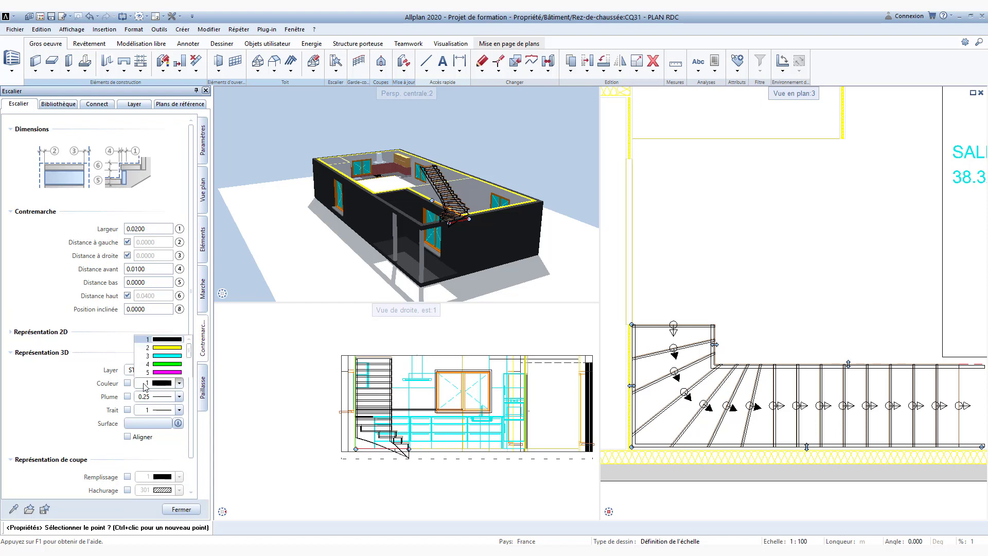
{"action": "scroll", "coordinate": [149, 361], "scroll_direction": "down", "scroll_amount": 1}
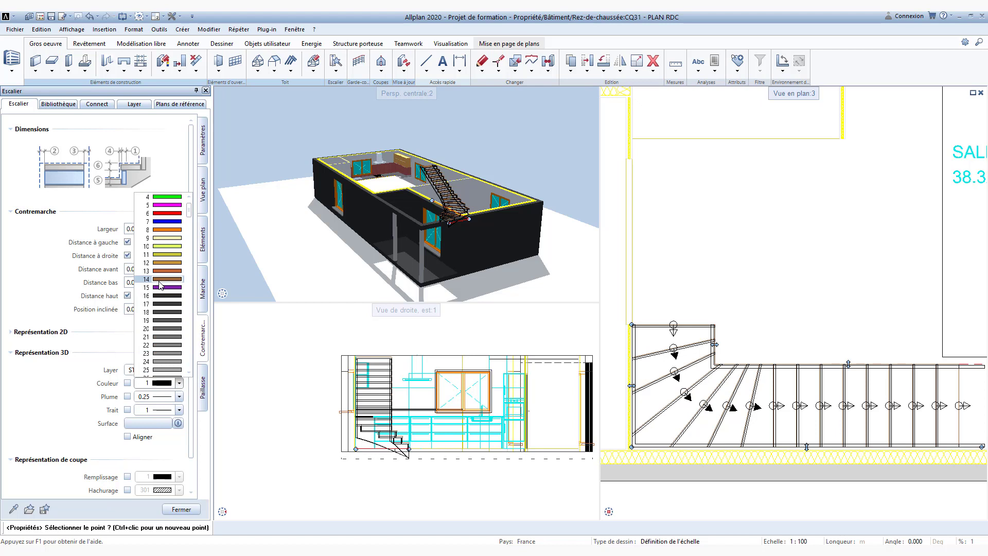
{"action": "left_click", "coordinate": [160, 280]}
{"action": "left_click_drag", "start_coordinate": [194, 386], "coordinate": [193, 425]}
{"action": "left_click", "coordinate": [128, 483]}
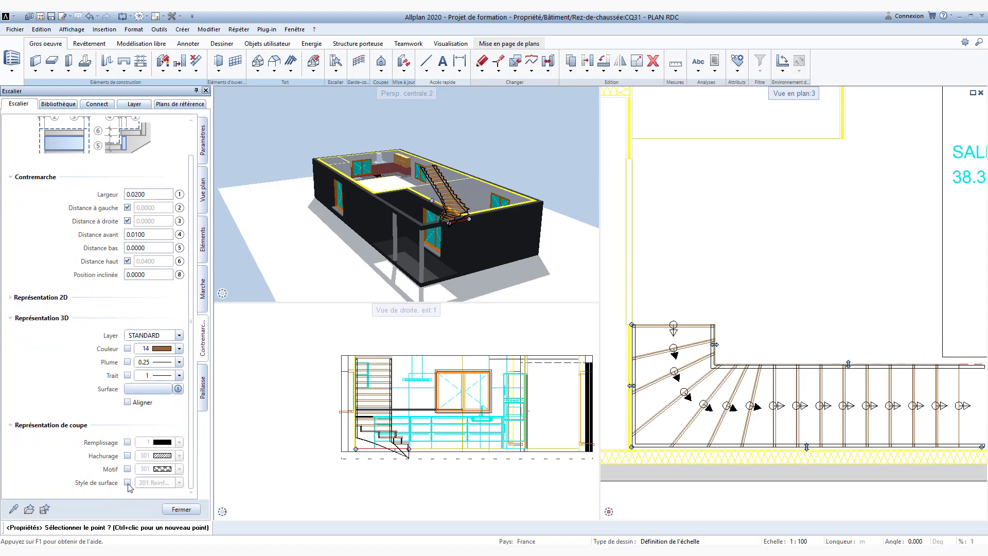
{"action": "left_click", "coordinate": [127, 442]}
{"action": "left_click", "coordinate": [178, 442]}
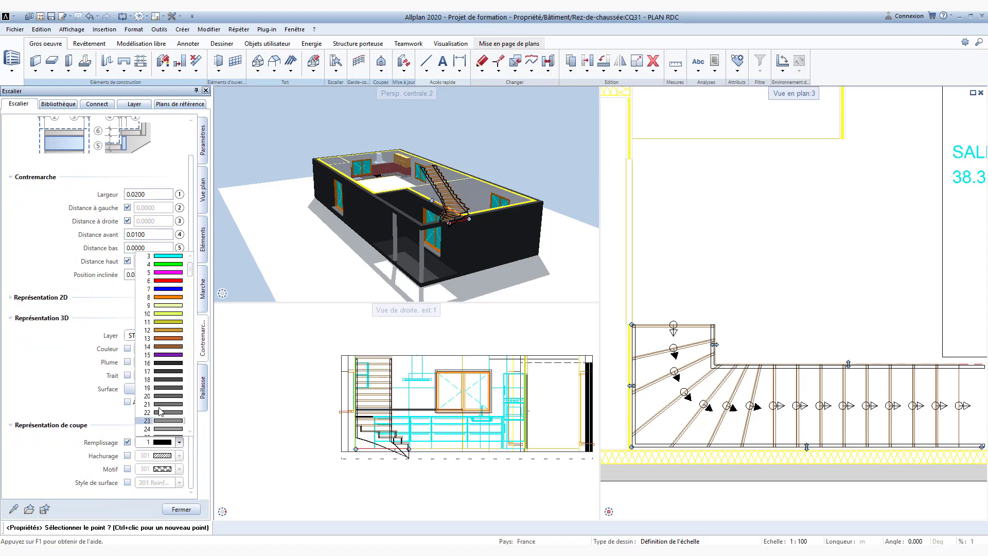
{"action": "left_click", "coordinate": [165, 346]}
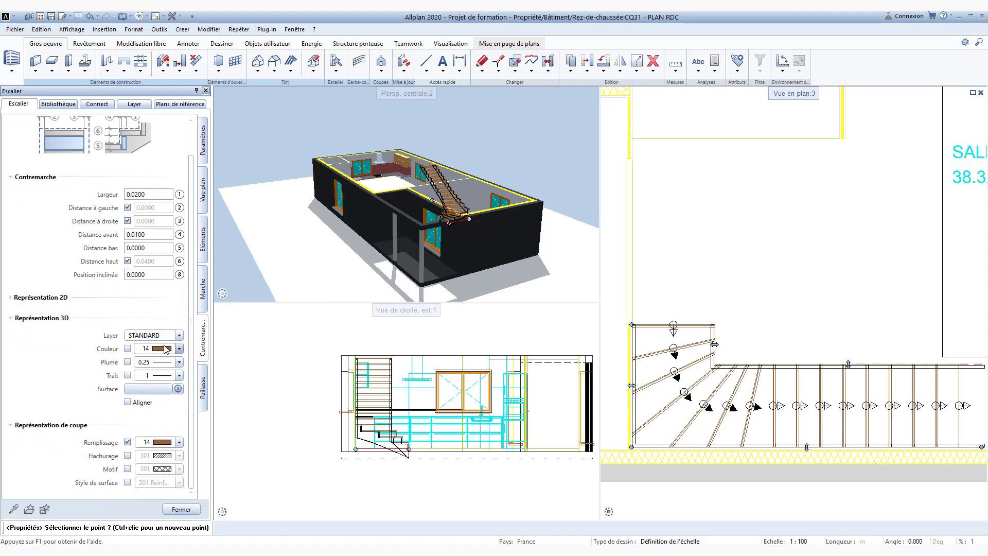
- Check the left stringer's shape options and height, and switch its left distance (Distance à gauche) to the linked value
{"action": "left_click", "coordinate": [204, 390]}
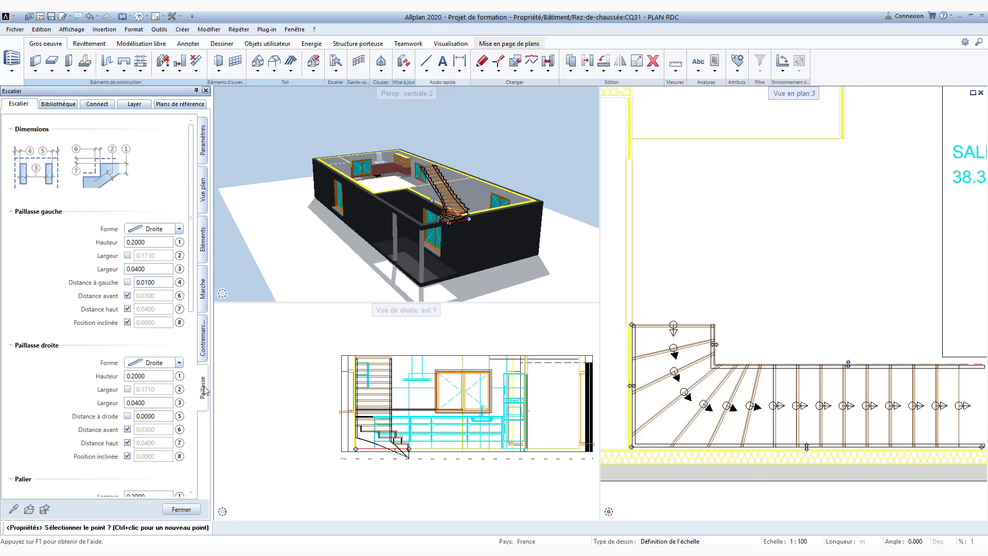
{"action": "left_click", "coordinate": [179, 229]}
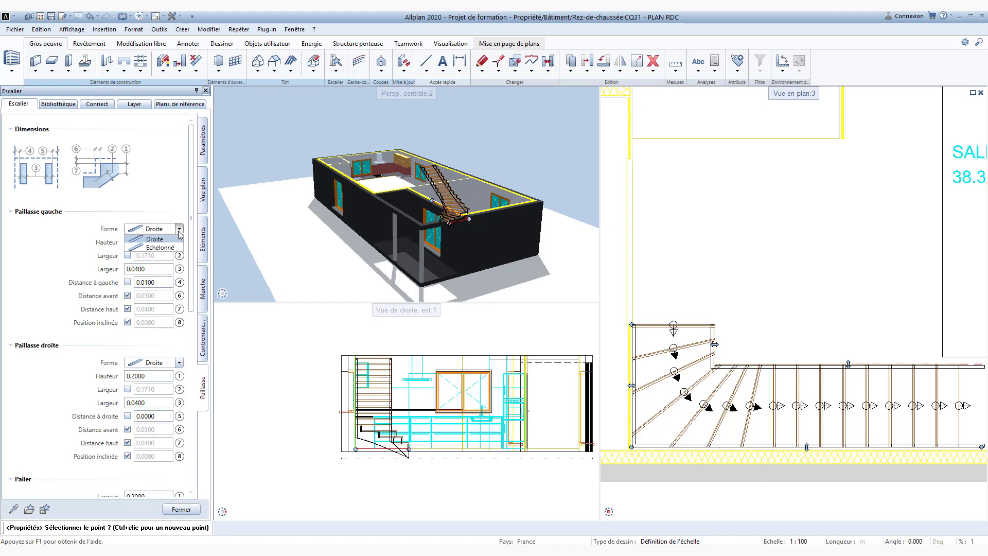
{"action": "left_click", "coordinate": [179, 233]}
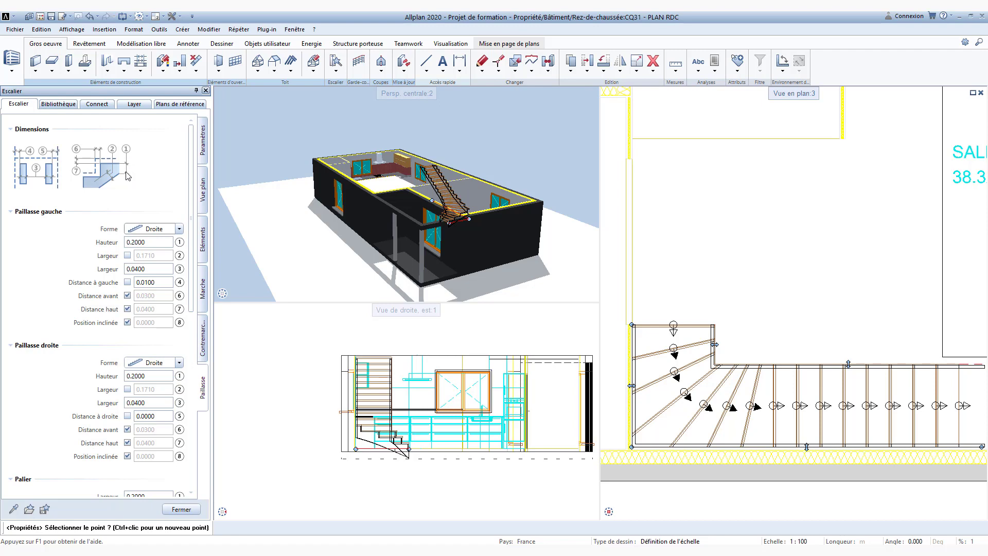
{"action": "left_click", "coordinate": [139, 242]}
{"action": "key", "text": "Return"}
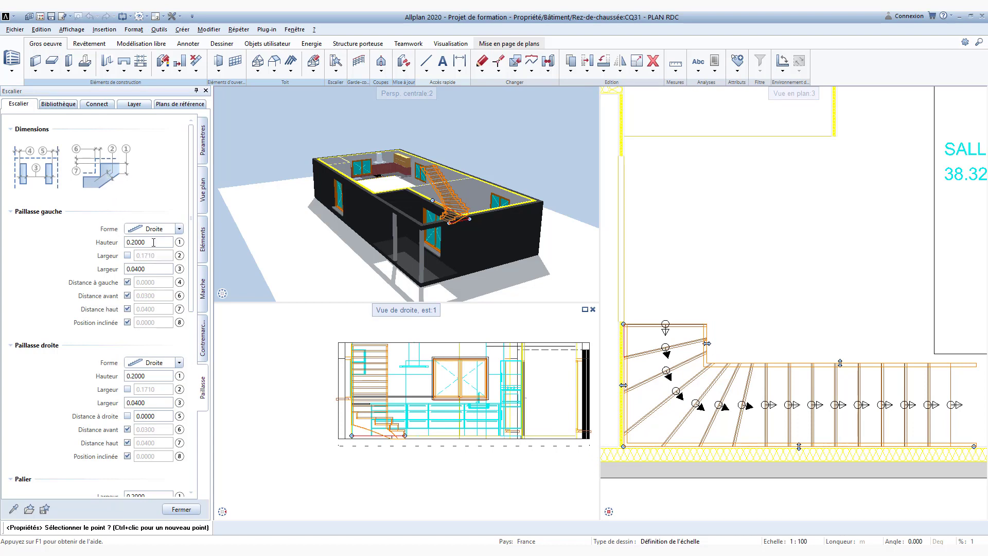
- Examine the stringers' widths, the landing and connection (Liaisons) settings, and the 2D, 3D and section representation options
{"action": "key", "text": "ctrl"}
{"action": "key", "text": "ctrl"}
{"action": "key", "text": "ctrl"}
{"action": "left_click", "coordinate": [155, 268]}
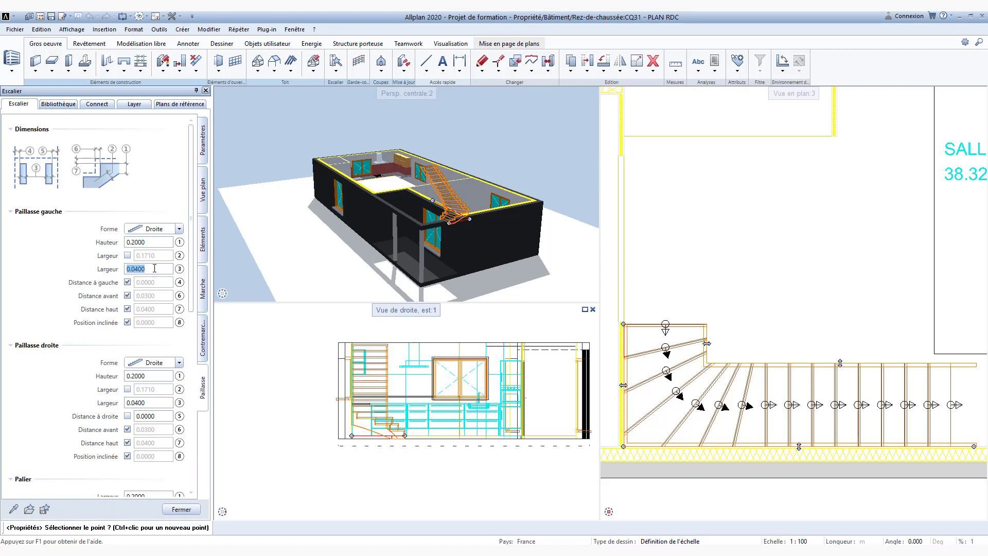
{"action": "scroll", "coordinate": [123, 354], "scroll_direction": "down", "scroll_amount": 2}
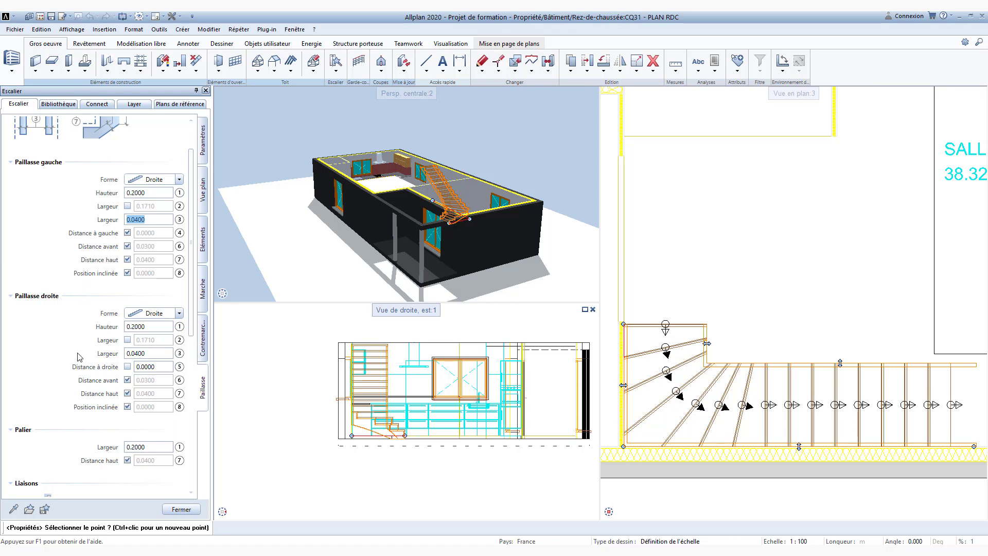
{"action": "scroll", "coordinate": [137, 431], "scroll_direction": "down", "scroll_amount": 1}
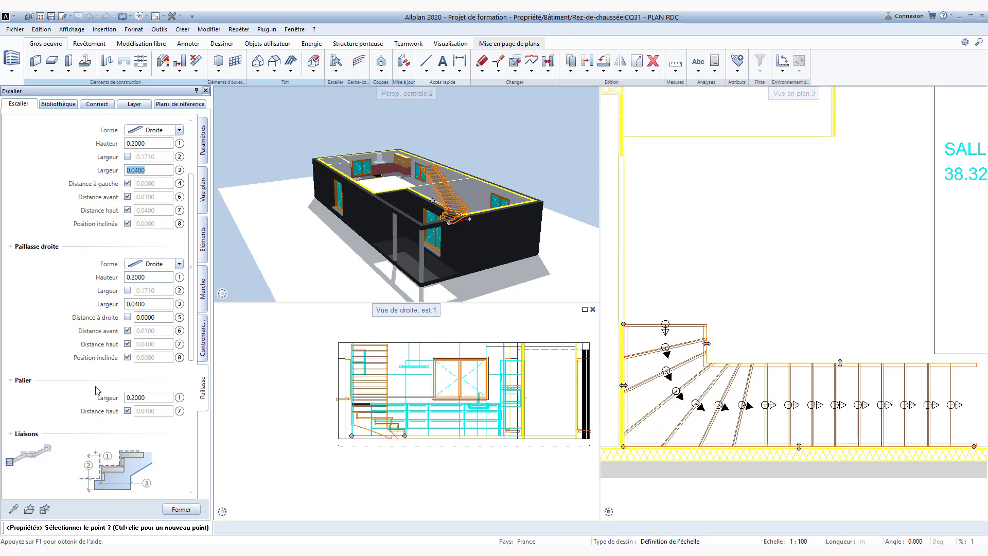
{"action": "scroll", "coordinate": [135, 425], "scroll_direction": "down", "scroll_amount": 2}
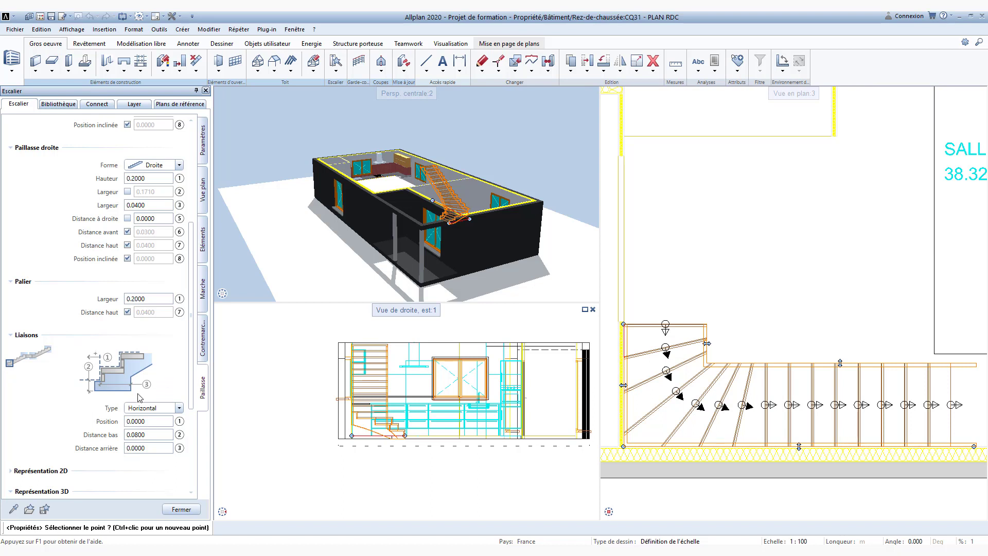
{"action": "left_click", "coordinate": [150, 435]}
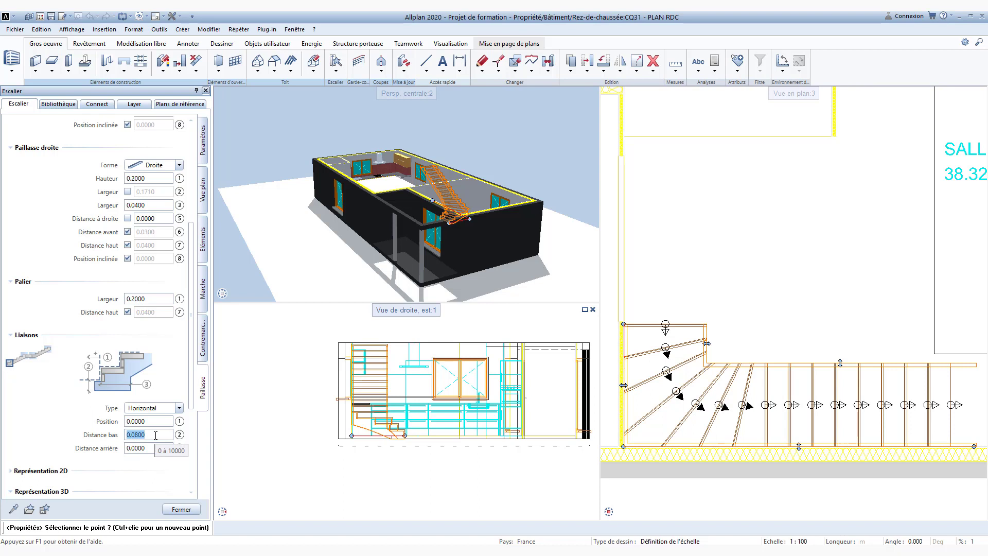
{"action": "scroll", "coordinate": [56, 353], "scroll_direction": "down", "scroll_amount": 3}
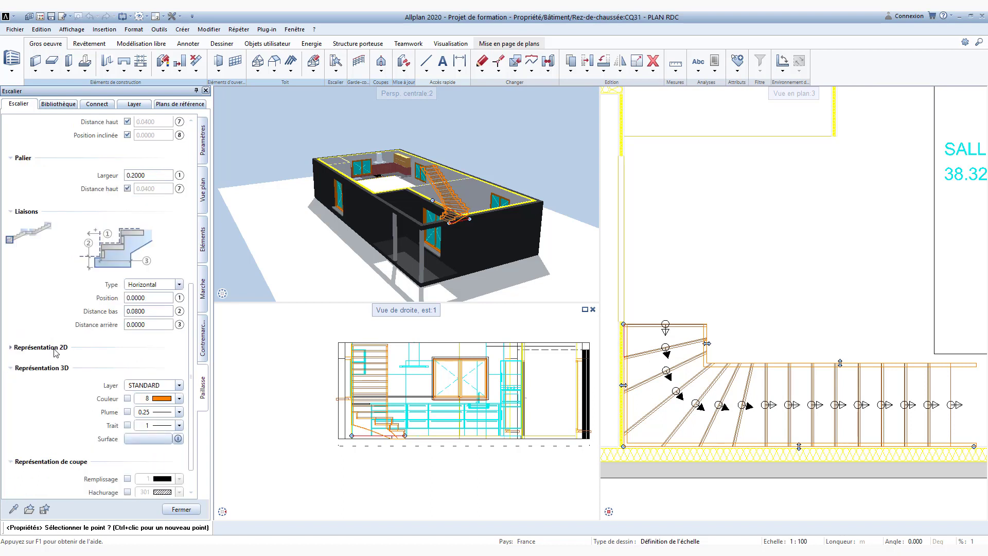
{"action": "left_click", "coordinate": [56, 352]}
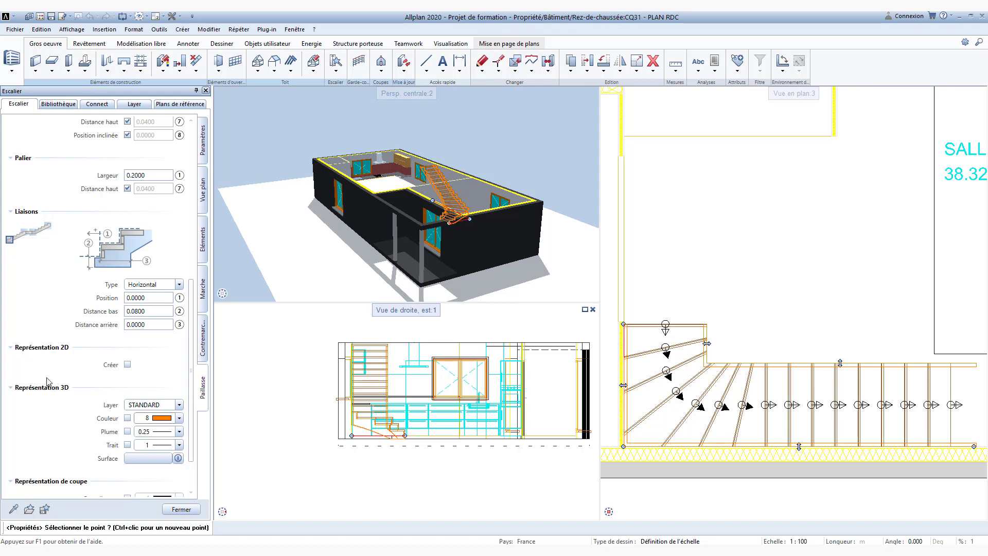
{"action": "left_click", "coordinate": [157, 423]}
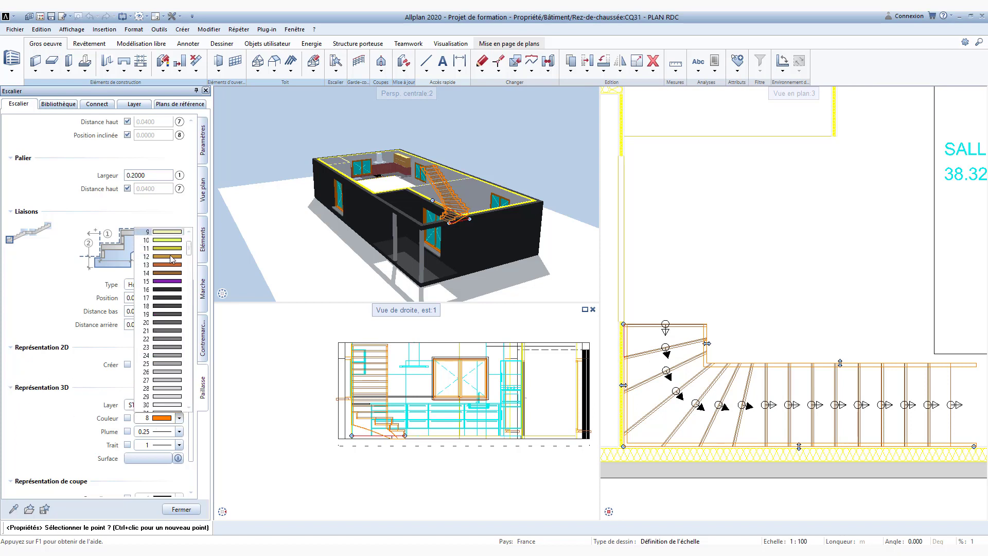
{"action": "left_click", "coordinate": [168, 273]}
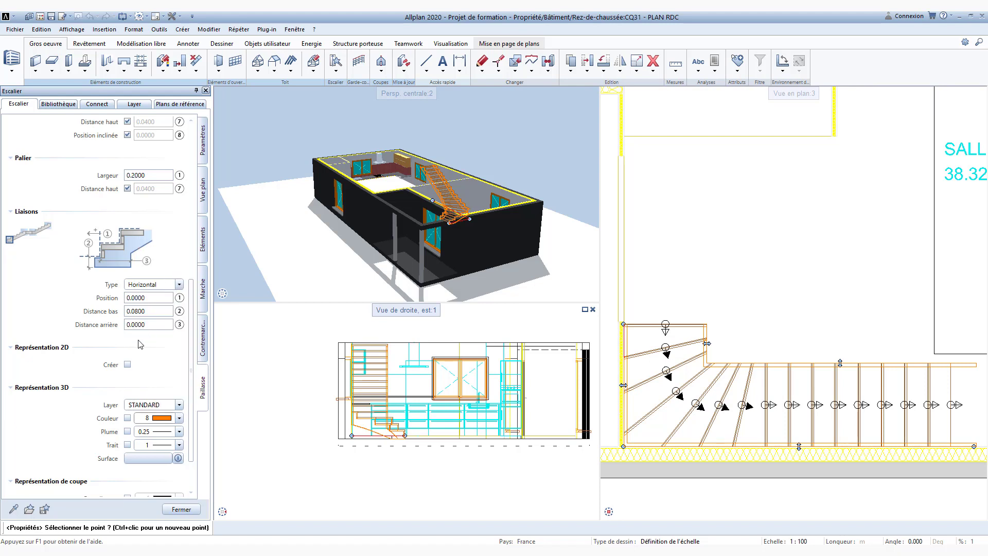
{"action": "scroll", "coordinate": [141, 343], "scroll_direction": "down", "scroll_amount": 3}
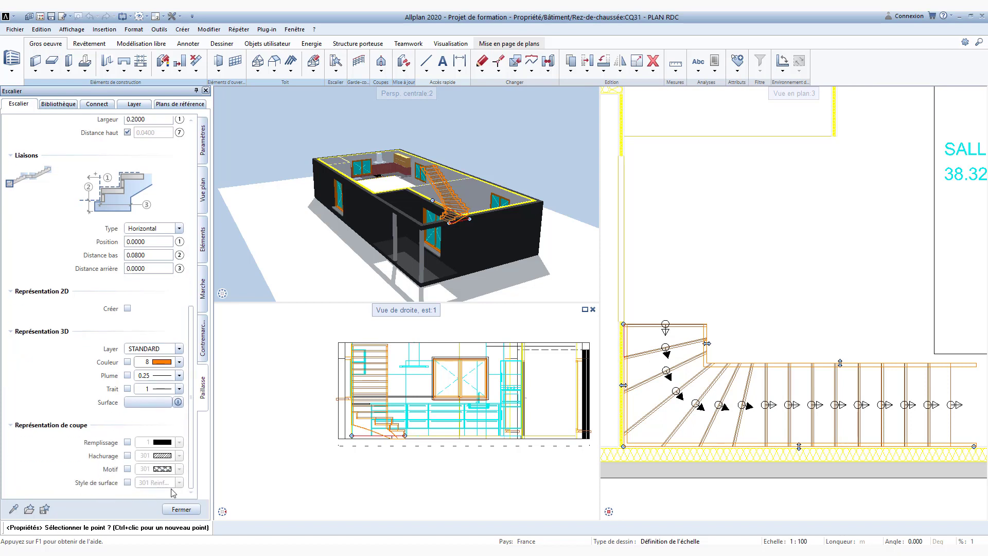
- Finish the staircase definition and inspect the completed stairs up close in the perspective view
{"action": "left_click", "coordinate": [181, 509]}
{"action": "scroll", "coordinate": [447, 179], "scroll_direction": "up", "scroll_amount": 3}
{"action": "scroll", "coordinate": [448, 179], "scroll_direction": "up", "scroll_amount": 5}
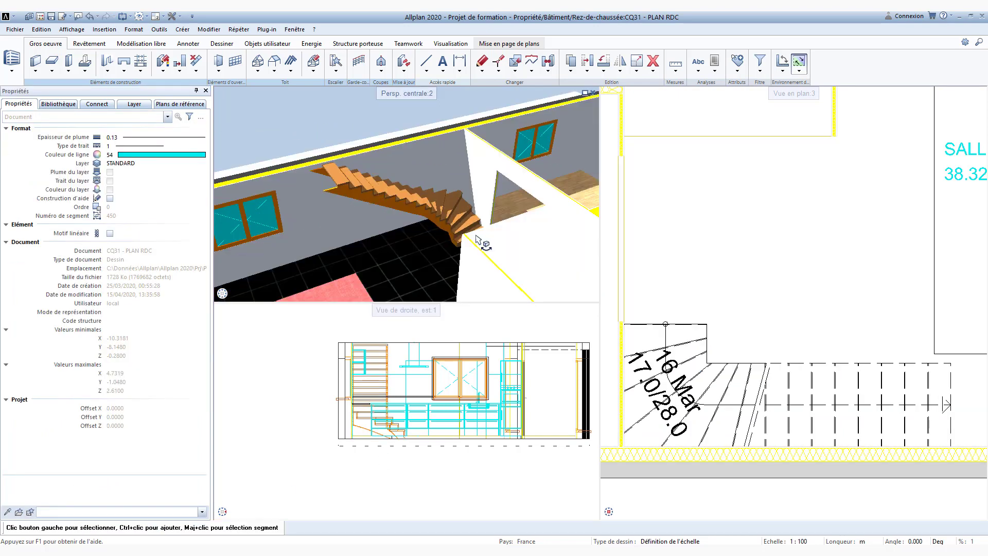
{"action": "scroll", "coordinate": [410, 226], "scroll_direction": "up", "scroll_amount": 3}
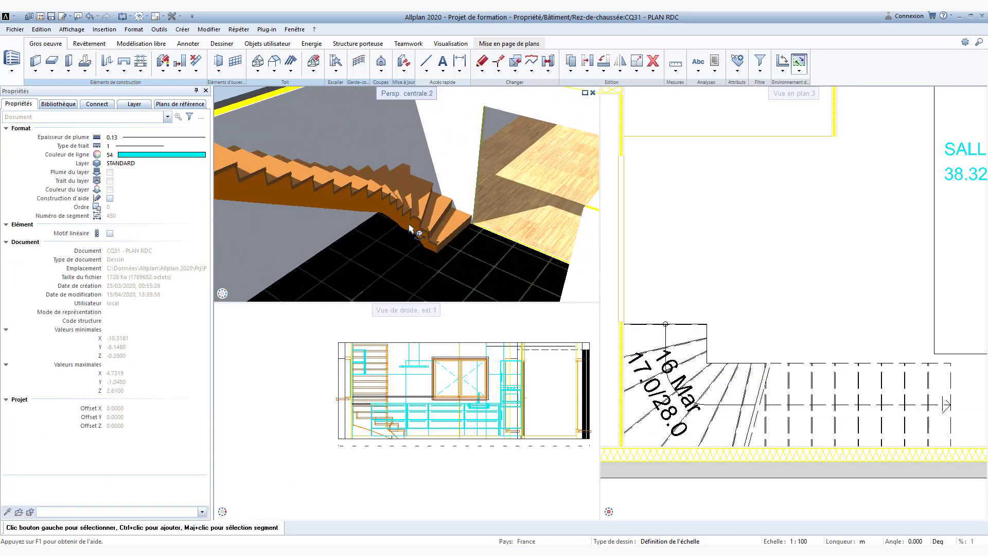
{"action": "left_click", "coordinate": [276, 294]}
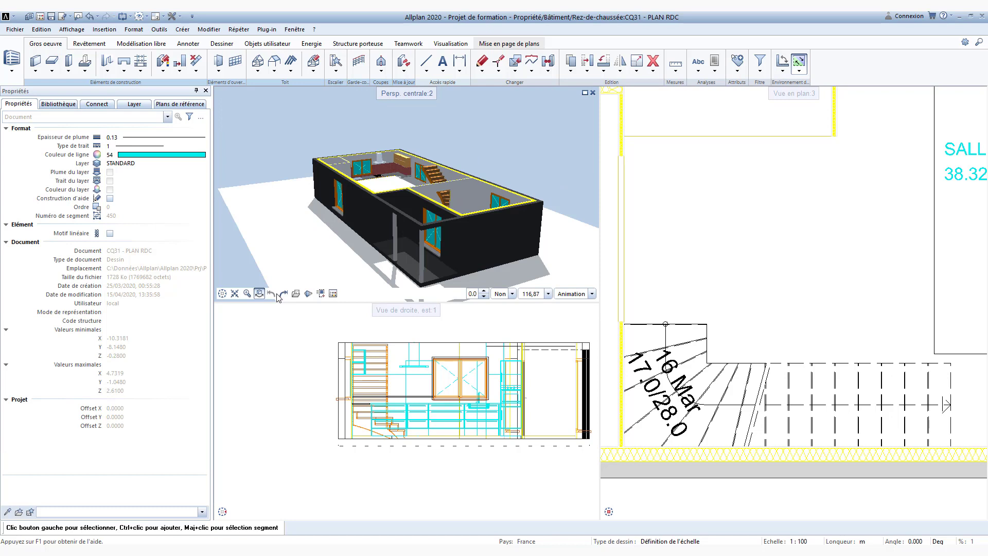
- Set the PLAN RDC drawing file as a passive background and load the 1. Etage supérieur files with PLAN R+1 active
{"action": "double_click", "coordinate": [669, 497]}
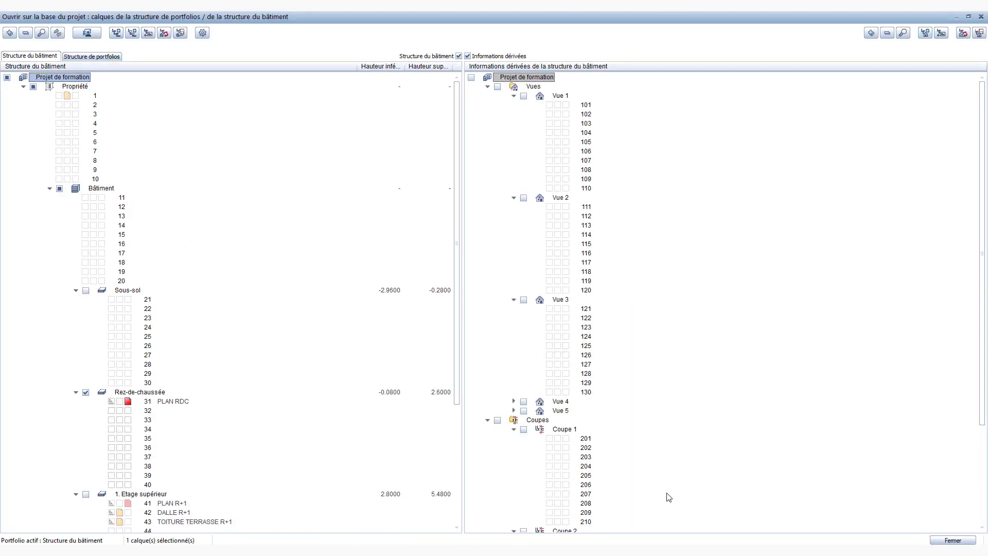
{"action": "left_click", "coordinate": [111, 402]}
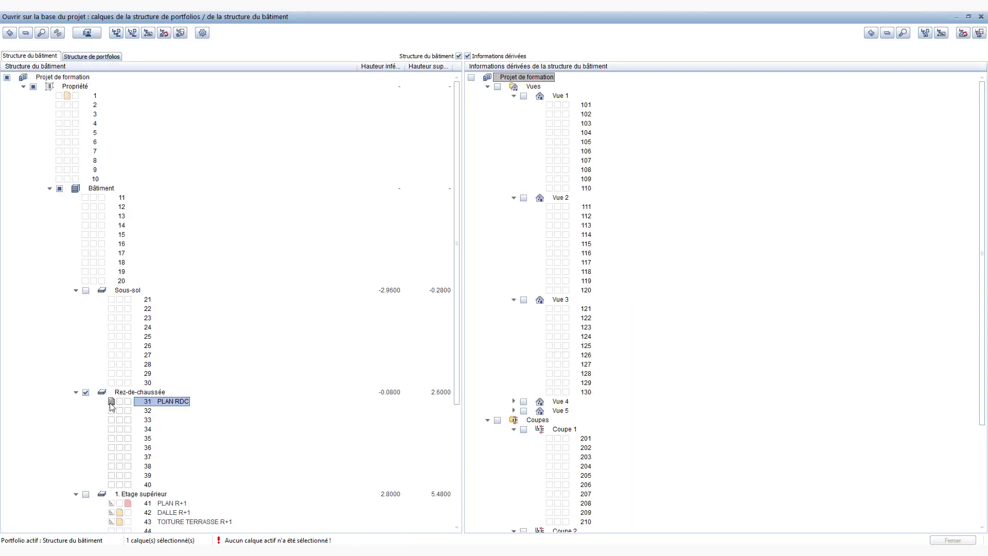
{"action": "left_click", "coordinate": [85, 495]}
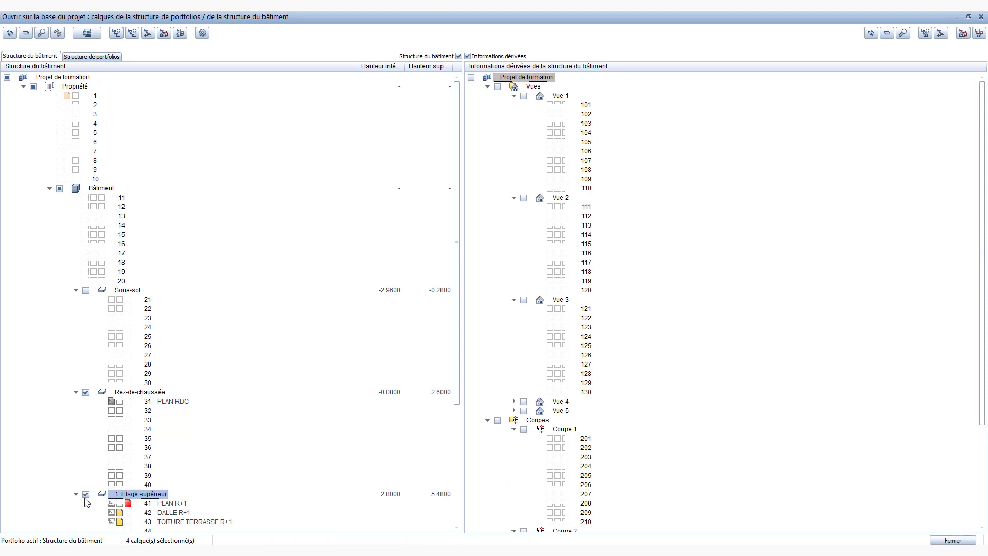
{"action": "left_click", "coordinate": [953, 539]}
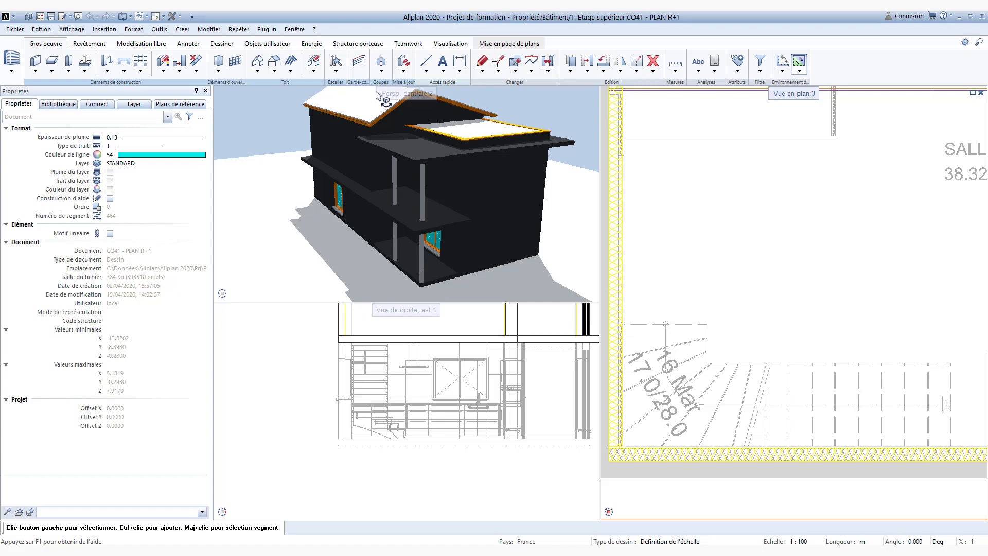
- Restrict the layer list to layers existing in the loaded documents and hide the roof covering layer AR_COUV (Couverture)
{"action": "left_click", "coordinate": [136, 104]}
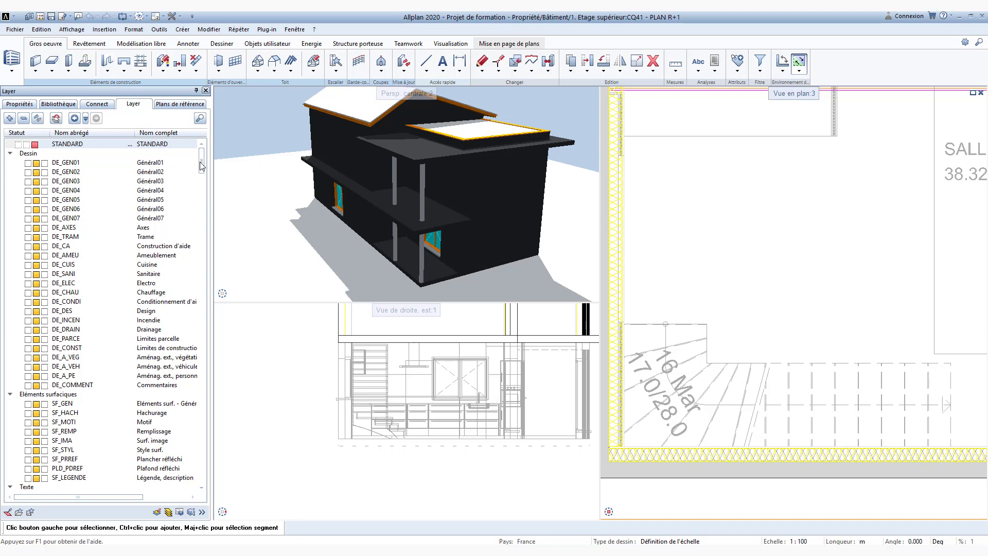
{"action": "left_click_drag", "start_coordinate": [200, 165], "coordinate": [200, 194]}
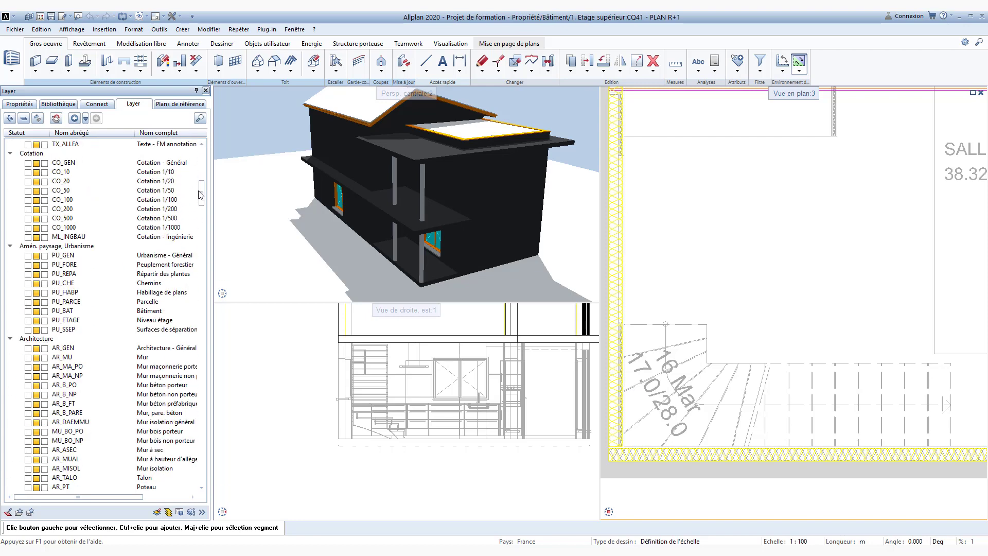
{"action": "right_click", "coordinate": [79, 201]}
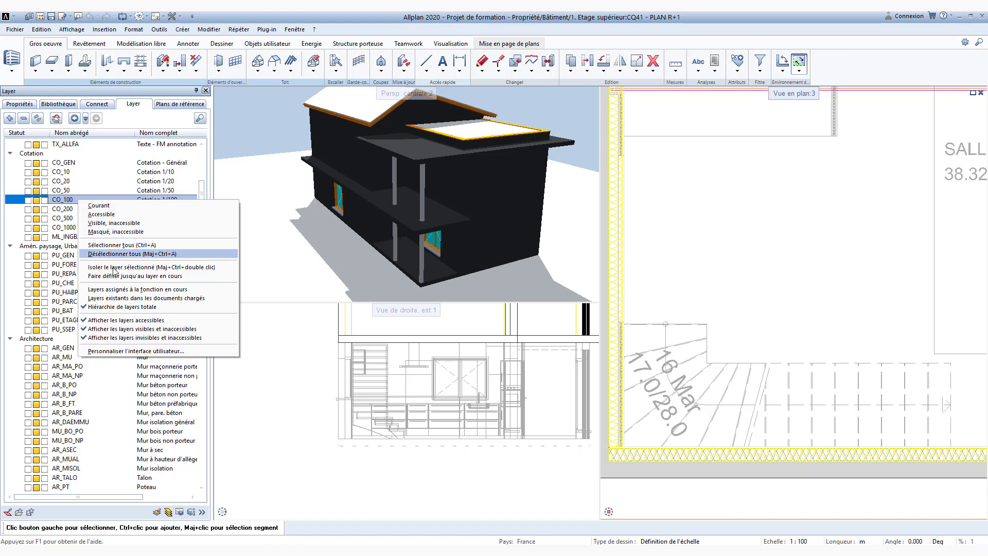
{"action": "left_click", "coordinate": [125, 298]}
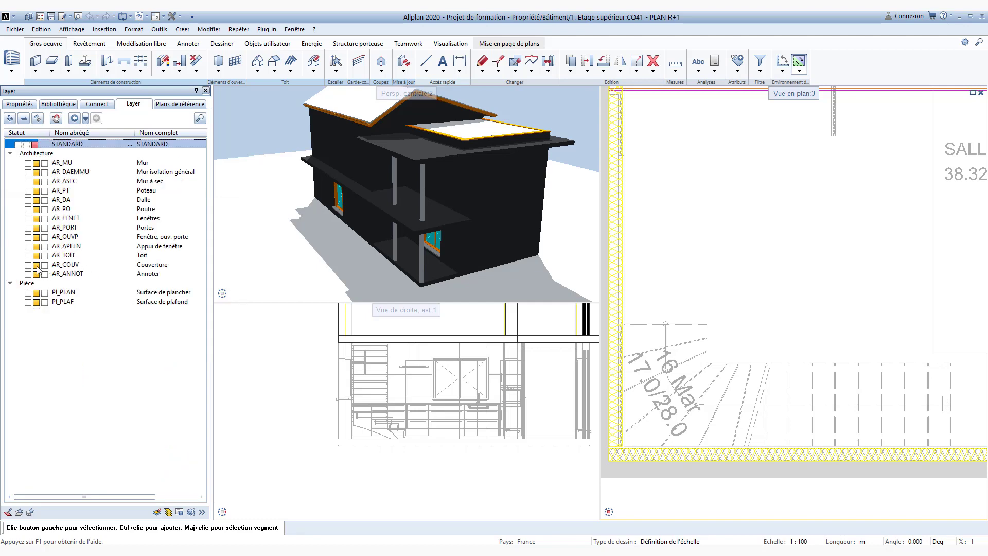
{"action": "middle_click_drag", "start_coordinate": [288, 170], "coordinate": [252, 106], "text": "shift"}
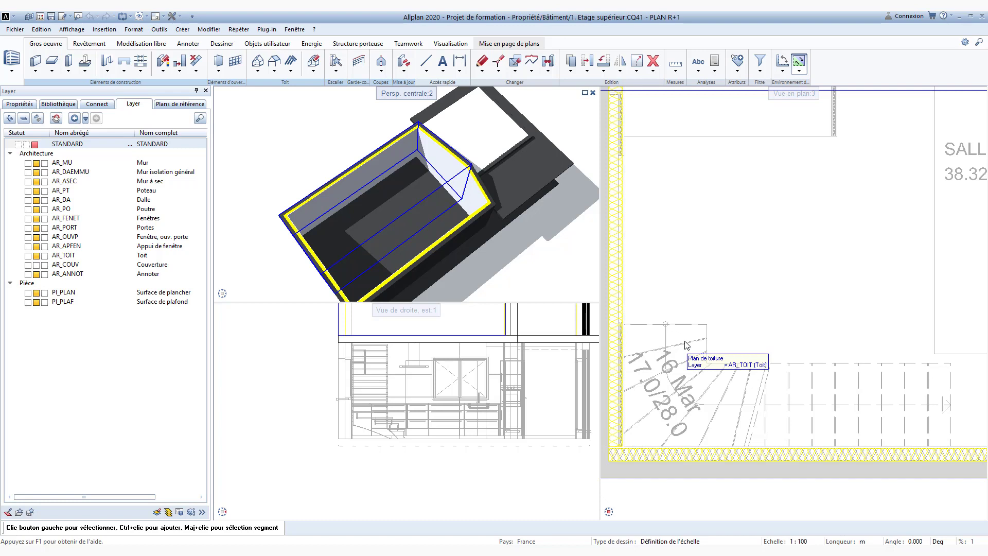
- Set up a slab opening of type Trémie with a free polygonal plan shape in the upper-floor slab
{"action": "left_click", "coordinate": [53, 72]}
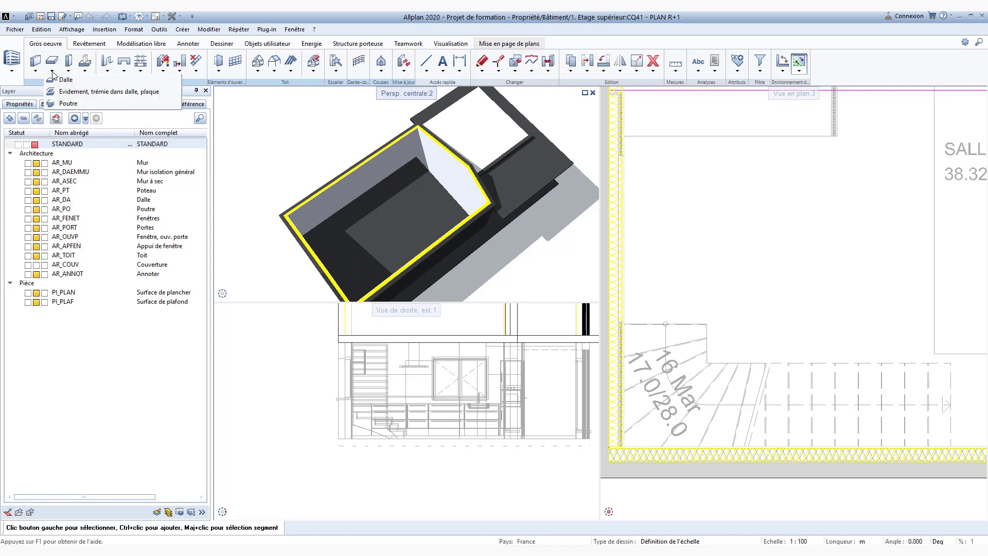
{"action": "left_click", "coordinate": [77, 91]}
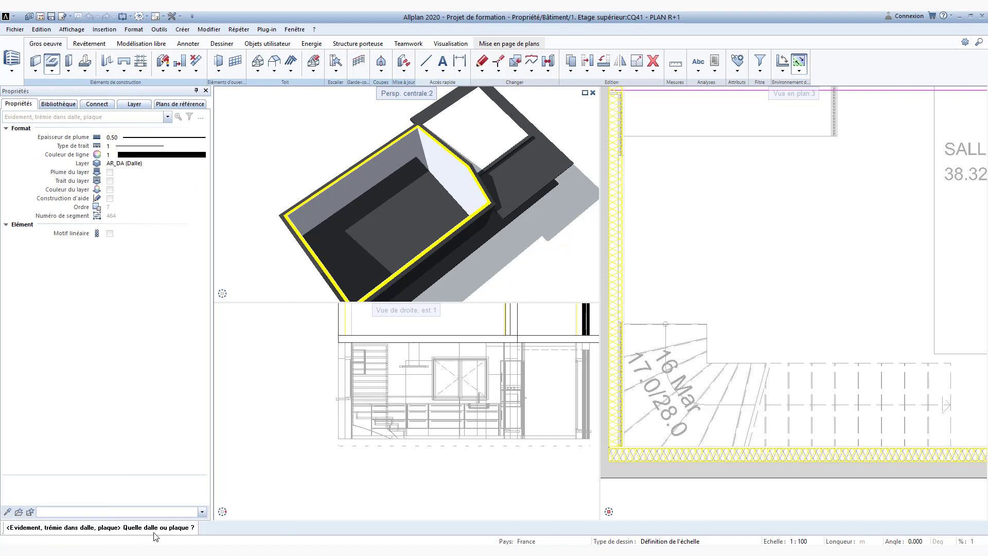
{"action": "left_click", "coordinate": [792, 289]}
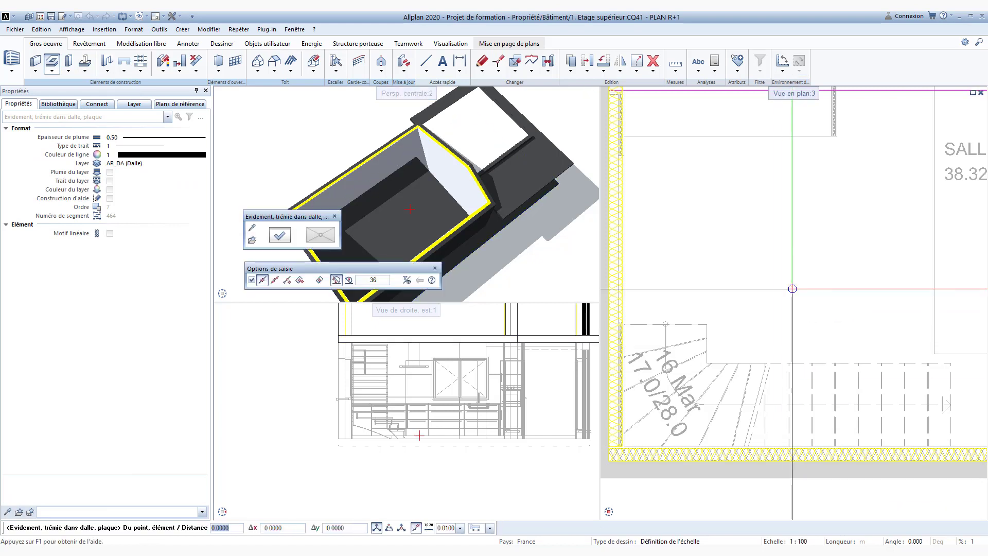
{"action": "left_click", "coordinate": [288, 239]}
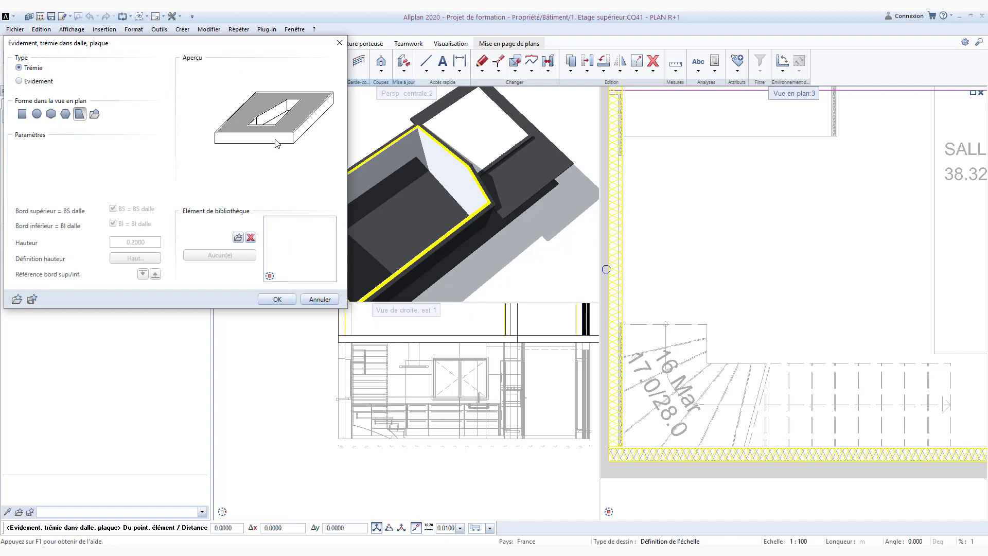
{"action": "left_click", "coordinate": [43, 85]}
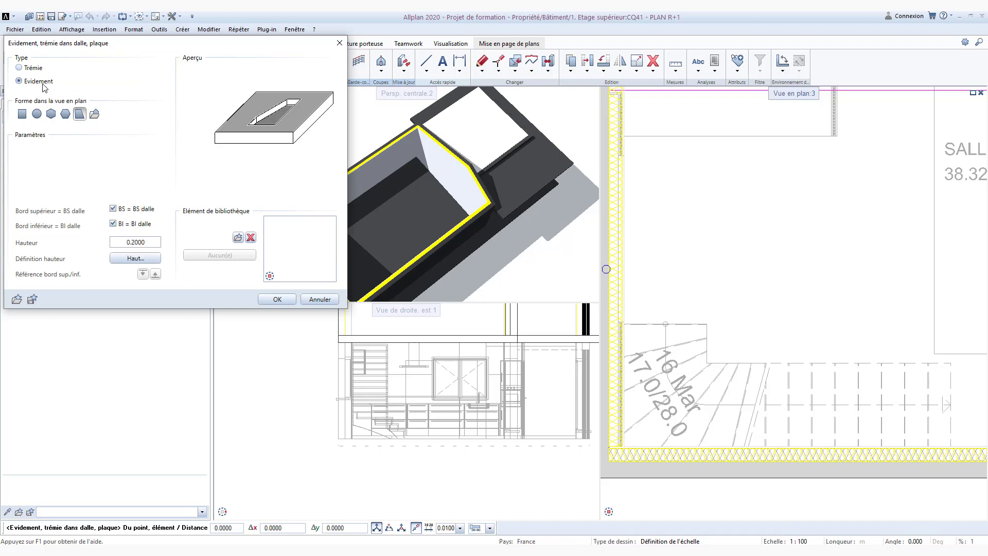
{"action": "left_click", "coordinate": [34, 69]}
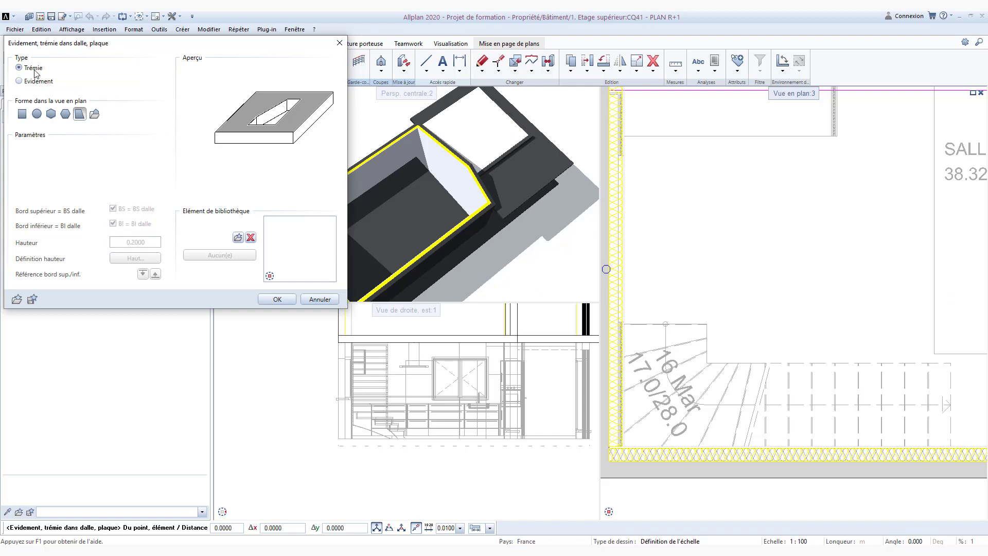
{"action": "left_click", "coordinate": [80, 114]}
{"action": "left_click", "coordinate": [277, 299]}
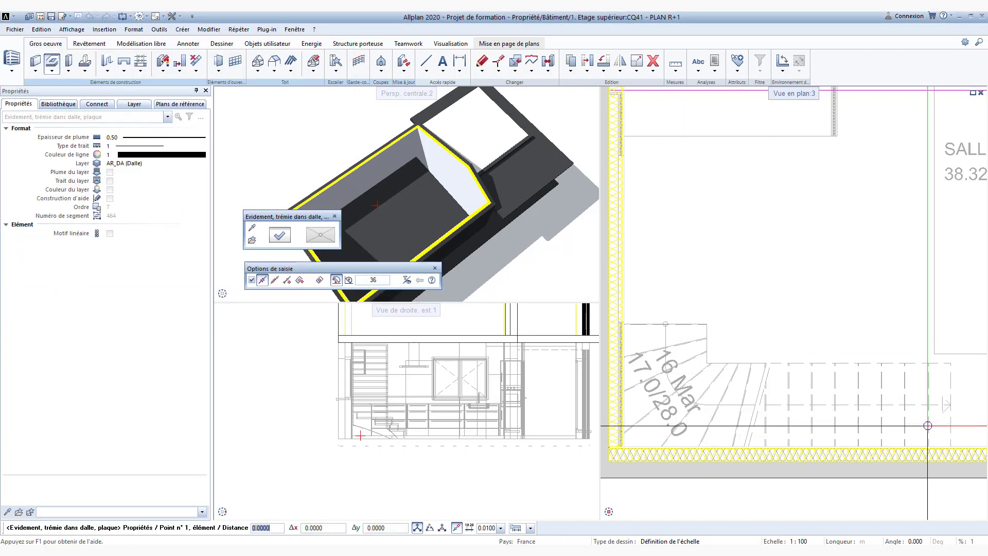
- Outline the rectangular stair opening in plan, from the insulated wall corner to the end of the straight flight
{"action": "scroll", "coordinate": [962, 457], "scroll_direction": "up", "scroll_amount": 5}
{"action": "scroll", "coordinate": [962, 457], "scroll_direction": "up", "scroll_amount": 2}
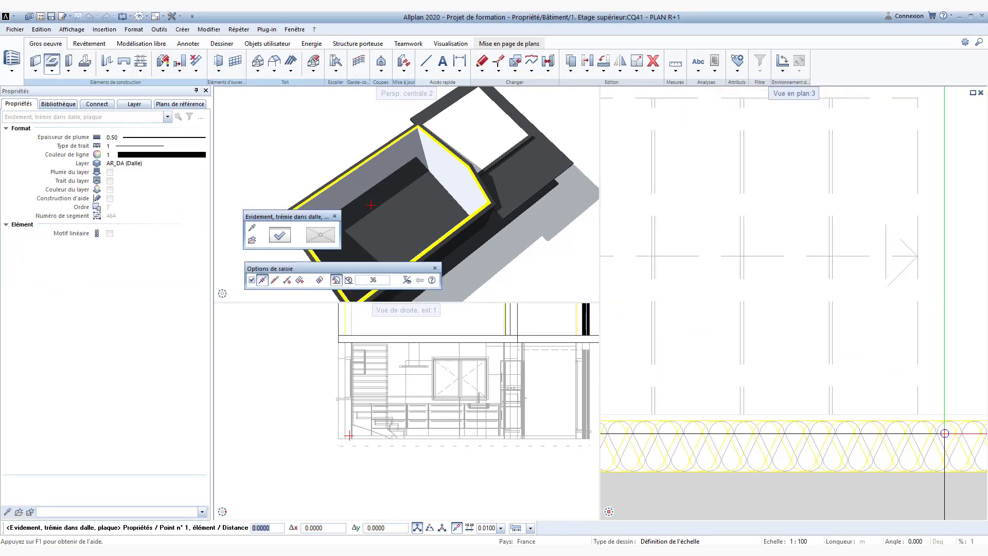
{"action": "left_click", "coordinate": [918, 415]}
{"action": "scroll", "coordinate": [887, 373], "scroll_direction": "down", "scroll_amount": 3}
{"action": "scroll", "coordinate": [767, 349], "scroll_direction": "up", "scroll_amount": 2}
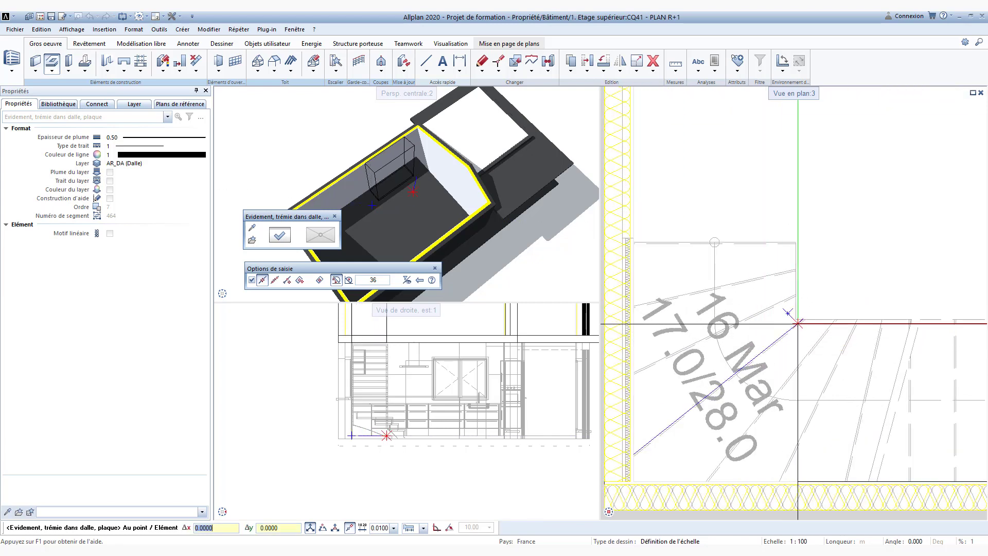
{"action": "scroll", "coordinate": [795, 319], "scroll_direction": "up", "scroll_amount": 2}
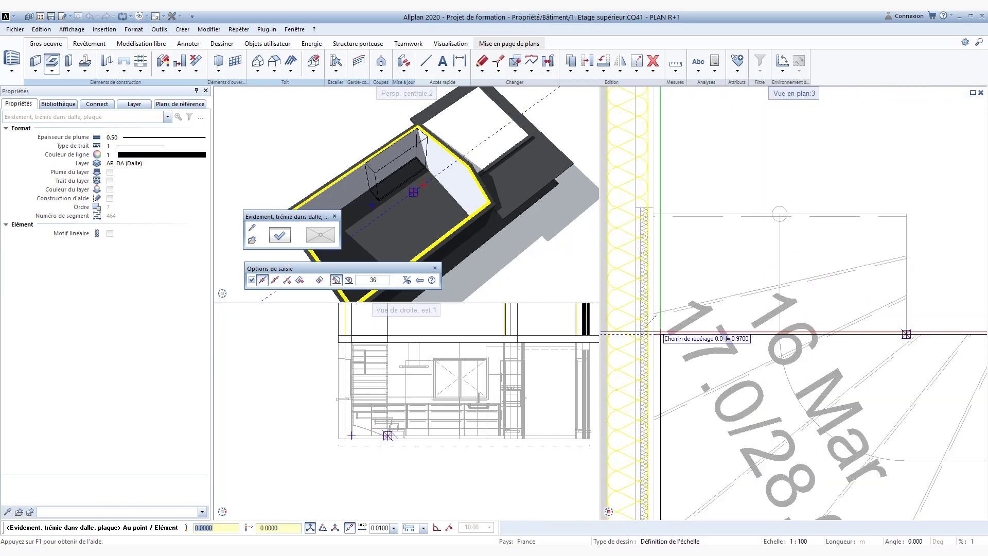
{"action": "left_click", "coordinate": [654, 334]}
{"action": "scroll", "coordinate": [680, 360], "scroll_direction": "down", "scroll_amount": 6}
{"action": "middle_click_drag", "start_coordinate": [724, 385], "coordinate": [711, 367]}
{"action": "scroll", "coordinate": [704, 366], "scroll_direction": "up", "scroll_amount": 1}
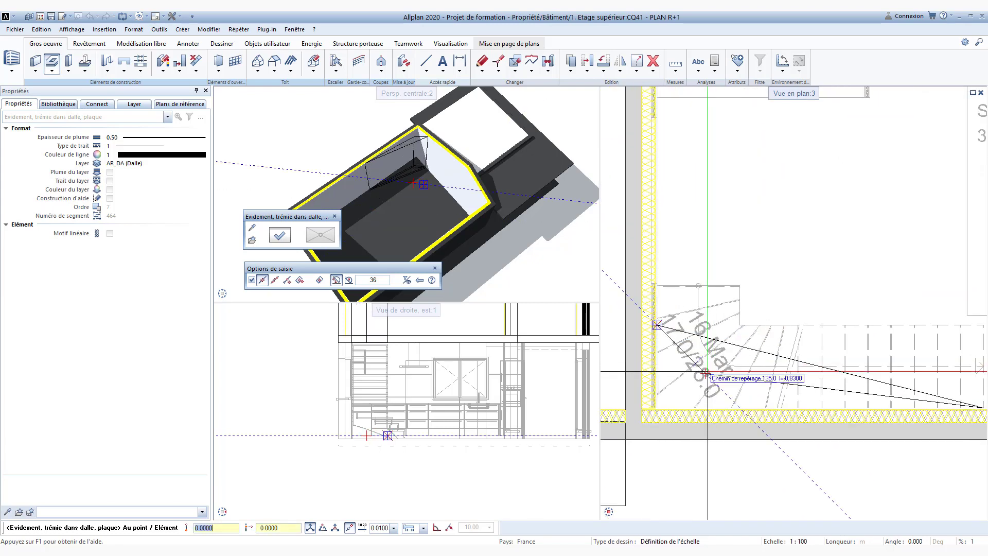
{"action": "key", "text": "Escape"}
{"action": "key", "text": "Escape"}
- Inspect the slab opening above the stairs from several angles in the perspective view
{"action": "scroll", "coordinate": [387, 190], "scroll_direction": "up", "scroll_amount": 5}
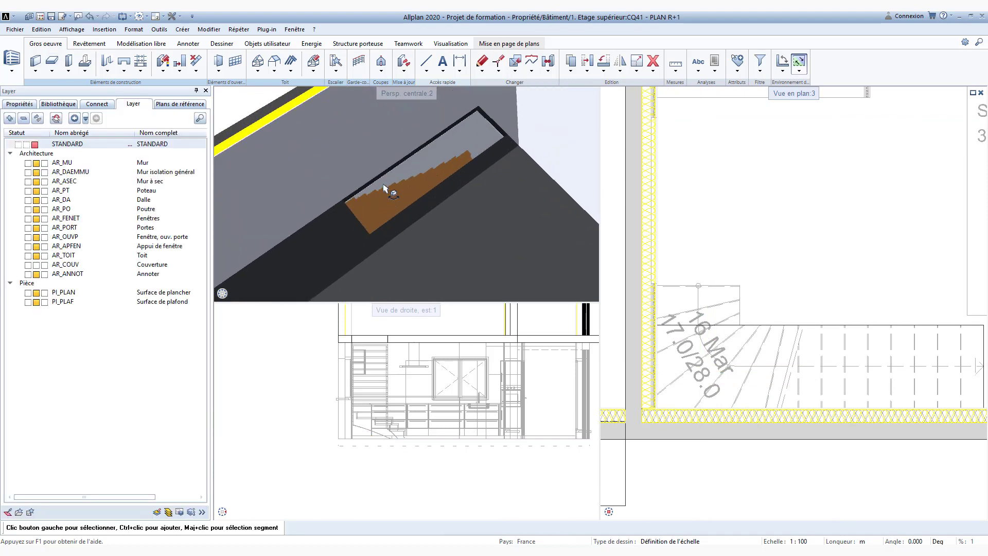
{"action": "left_click_drag", "start_coordinate": [422, 198], "coordinate": [232, 165]}
{"action": "middle_click_drag", "start_coordinate": [410, 204], "coordinate": [489, 201]}
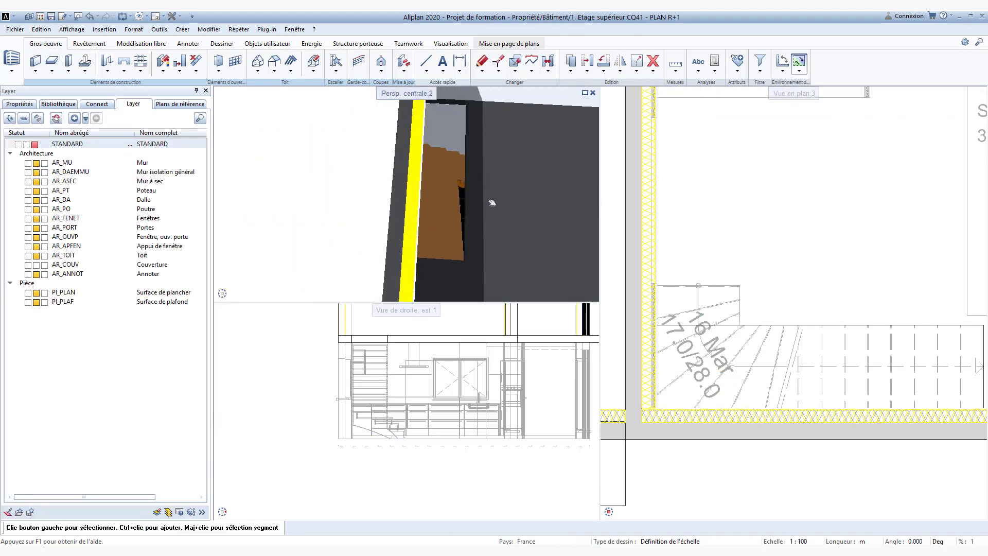
{"action": "scroll", "coordinate": [488, 202], "scroll_direction": "up", "scroll_amount": 3}
{"action": "scroll", "coordinate": [489, 205], "scroll_direction": "down", "scroll_amount": 8}
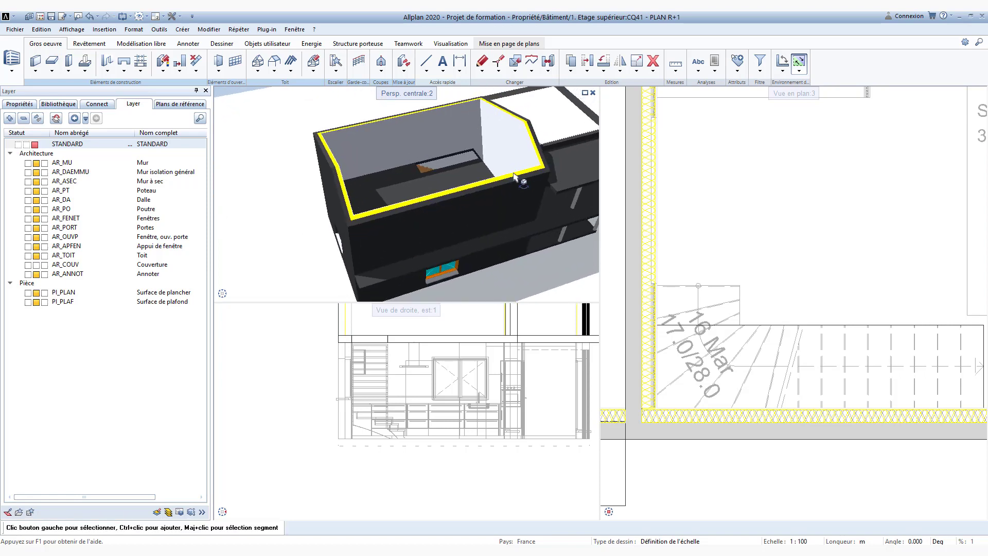
- Make the PLAN RDC drawing file active and copy the ground-floor SALLE A MANGER room element
{"action": "left_click", "coordinate": [823, 464]}
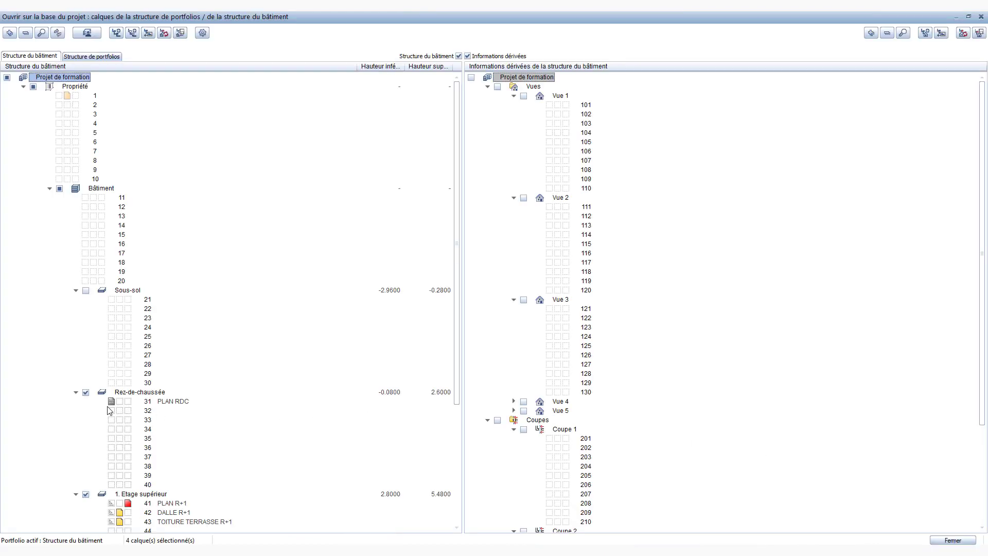
{"action": "left_click", "coordinate": [128, 401]}
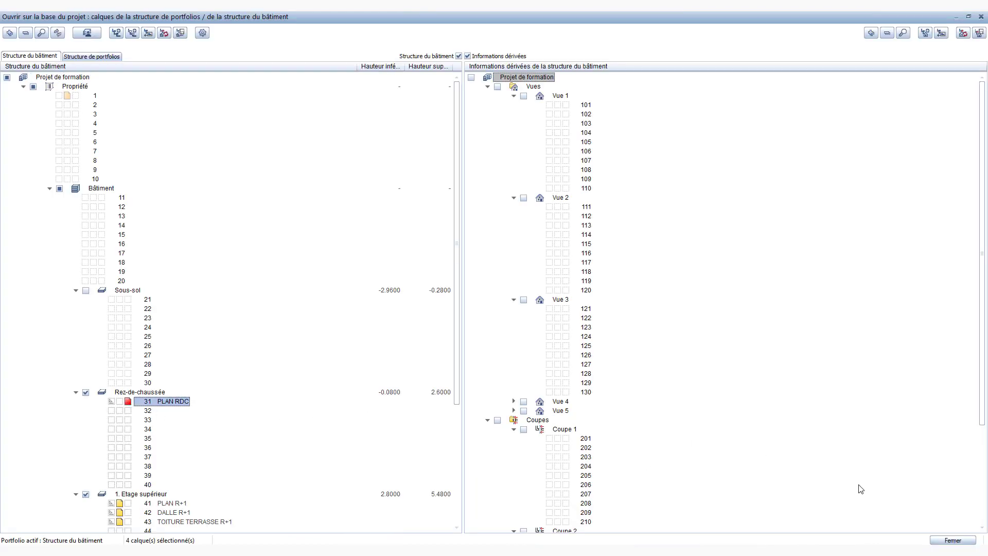
{"action": "left_click", "coordinate": [952, 540]}
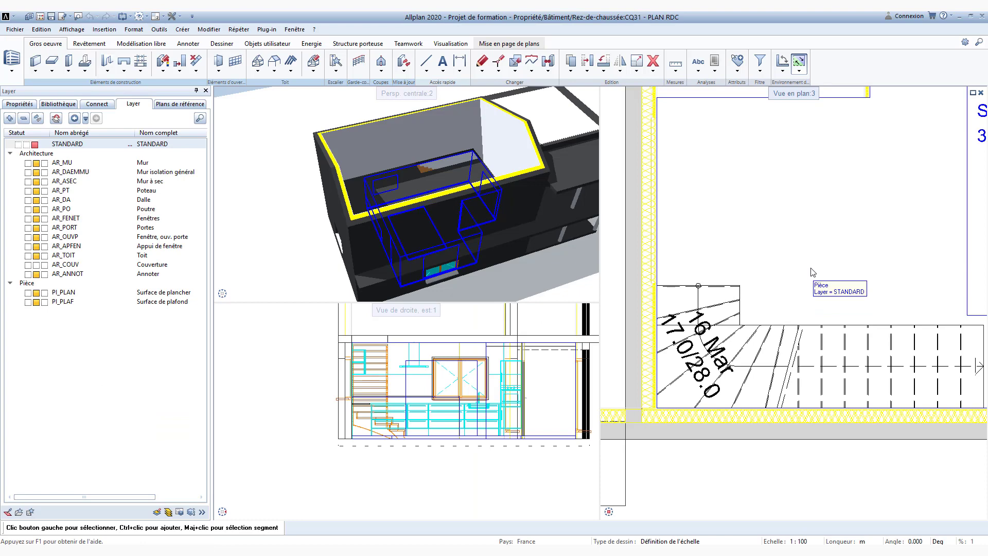
{"action": "left_click", "coordinate": [811, 272]}
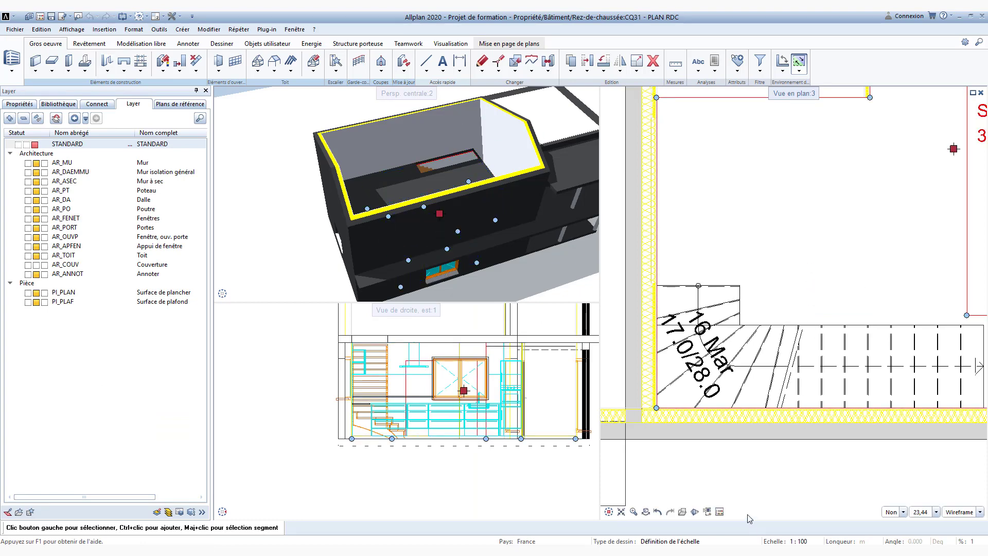
{"action": "left_click", "coordinate": [41, 29]}
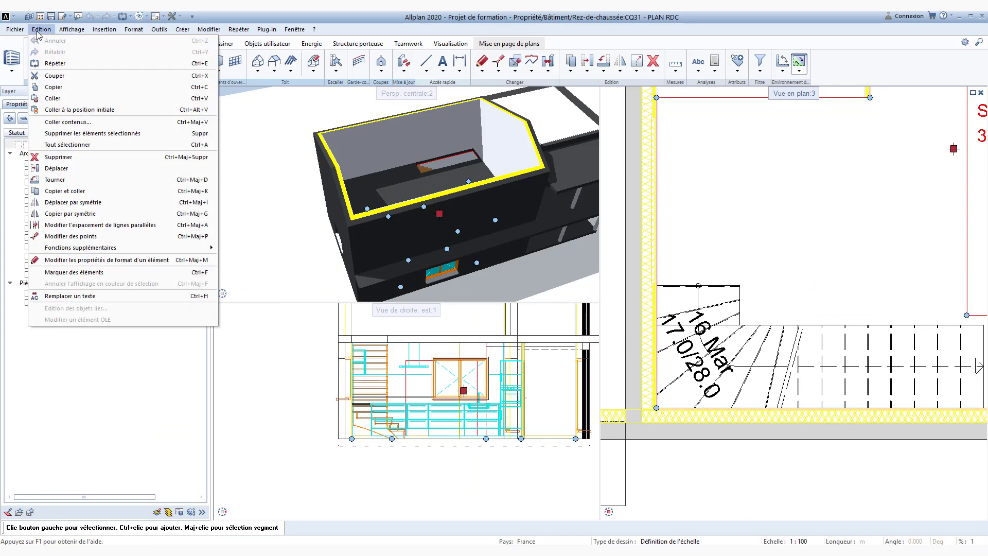
{"action": "left_click", "coordinate": [56, 89]}
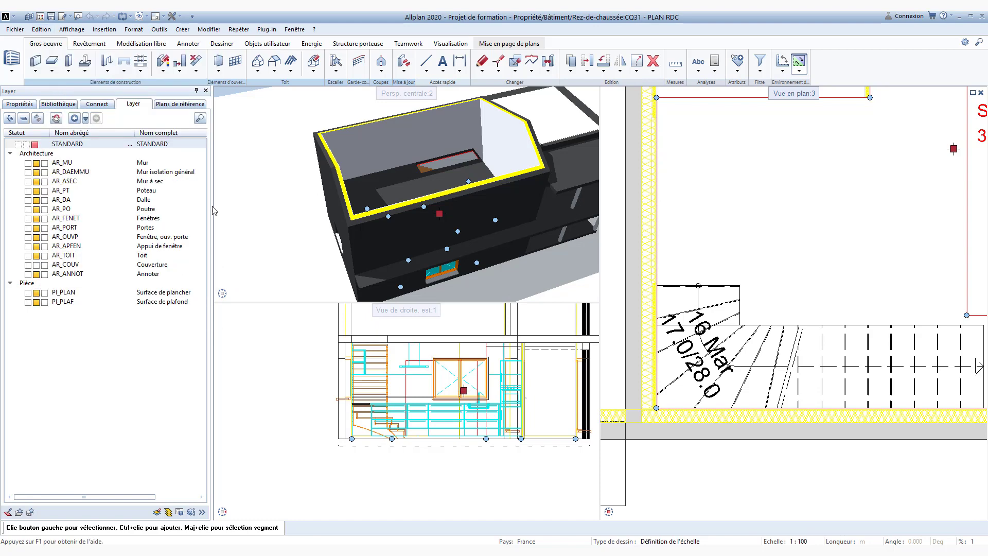
- Make the PLAN R+1 drawing file active and paste the copied room at its initial position
{"action": "double_click", "coordinate": [767, 466]}
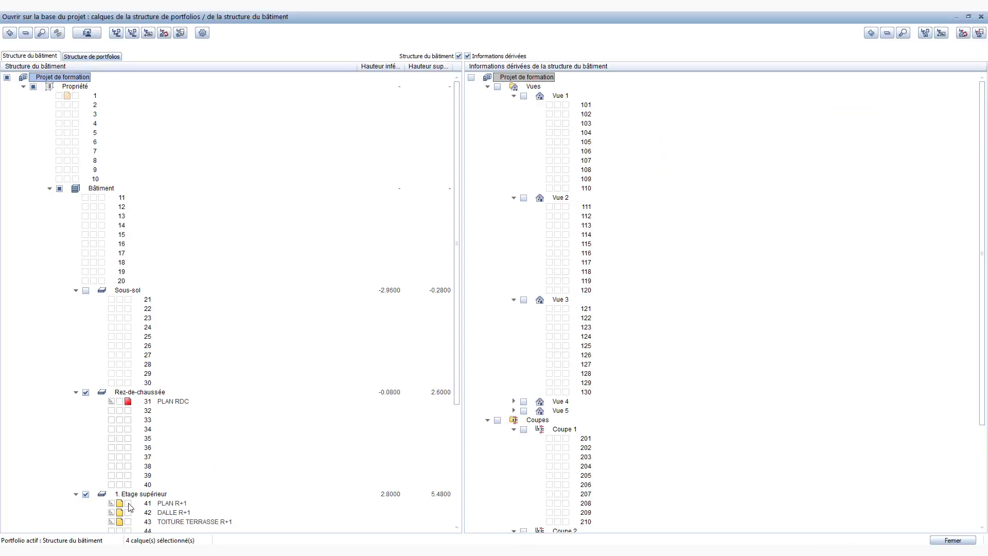
{"action": "left_click_drag", "start_coordinate": [132, 503], "coordinate": [113, 415]}
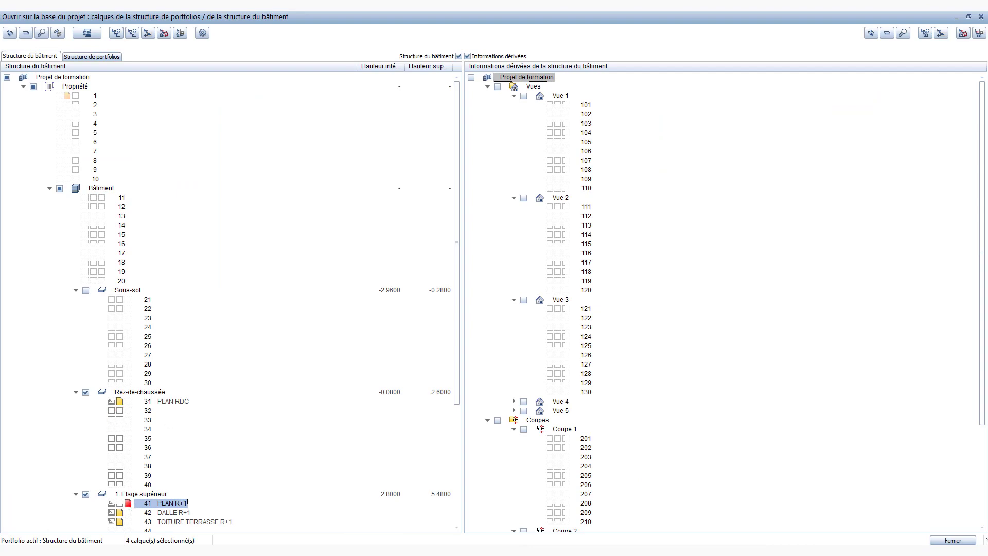
{"action": "left_click", "coordinate": [952, 540]}
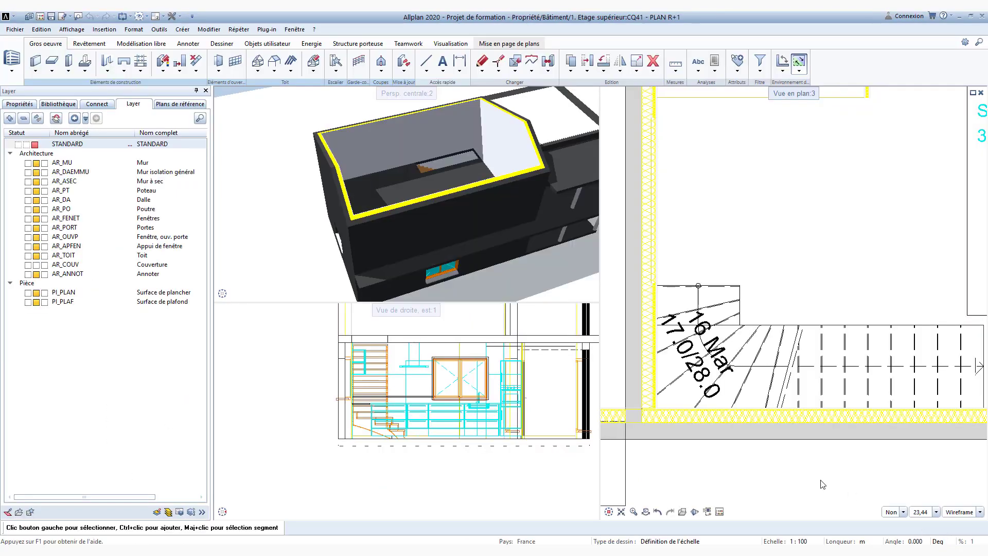
{"action": "left_click", "coordinate": [42, 30]}
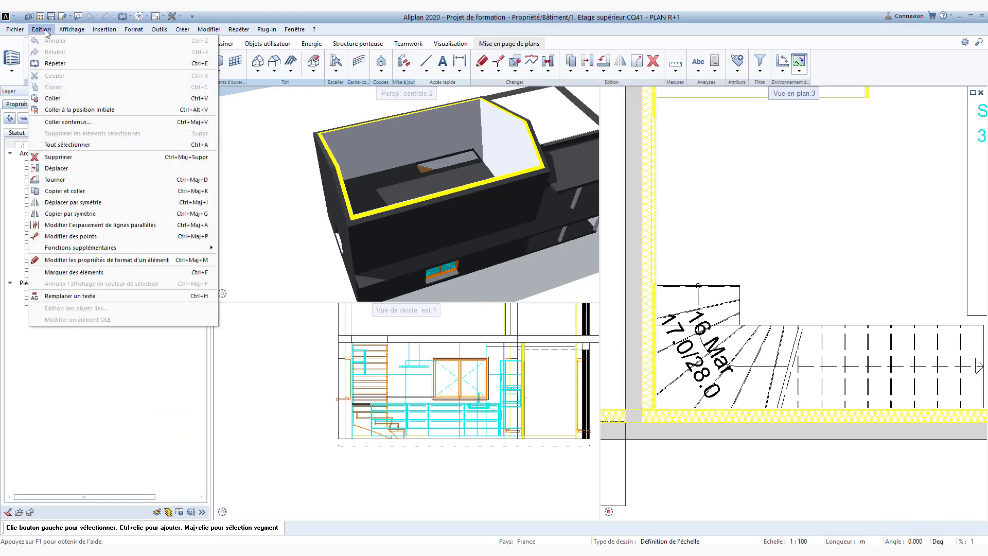
{"action": "left_click", "coordinate": [62, 112]}
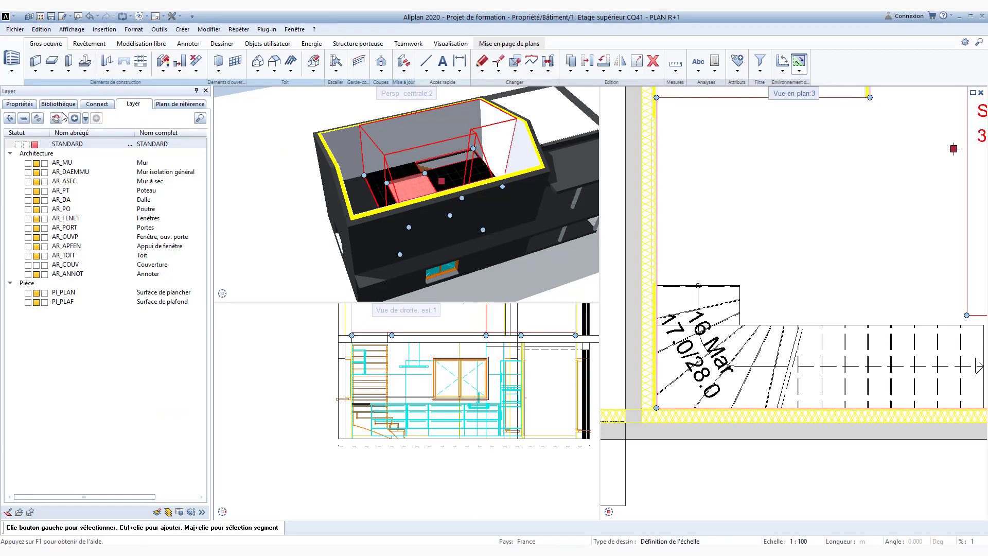
{"action": "key", "text": "Escape"}
- Inspect the pasted room's floor finish around the stair opening and the whole house in the perspective view
{"action": "left_click_drag", "start_coordinate": [433, 185], "coordinate": [300, 110]}
{"action": "scroll", "coordinate": [433, 171], "scroll_direction": "up", "scroll_amount": 3}
{"action": "left_click_drag", "start_coordinate": [492, 189], "coordinate": [371, 262]}
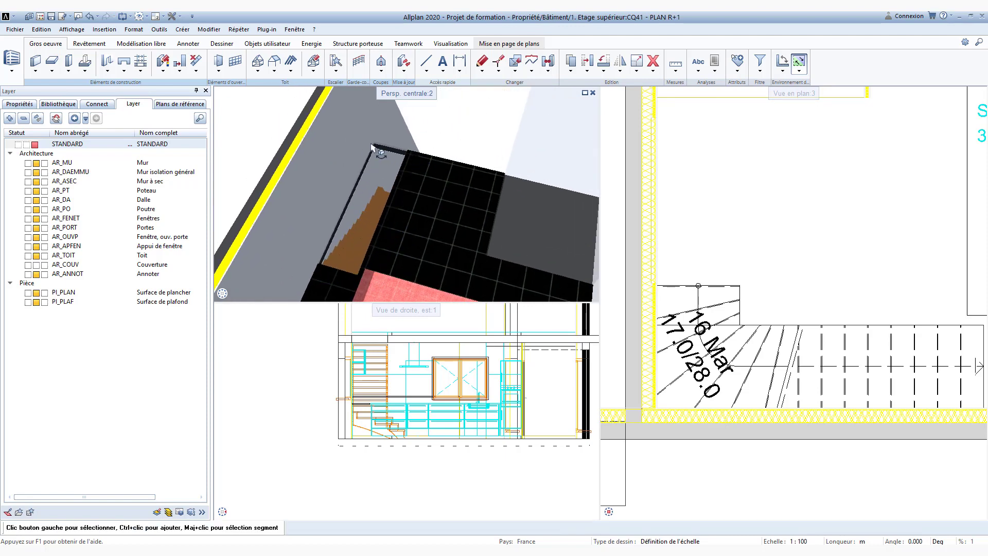
{"action": "scroll", "coordinate": [379, 152], "scroll_direction": "down", "scroll_amount": 3}
{"action": "left_click_drag", "start_coordinate": [454, 212], "coordinate": [155, 360]}
{"action": "scroll", "coordinate": [419, 236], "scroll_direction": "down", "scroll_amount": 2}
{"action": "key", "text": "Escape"}
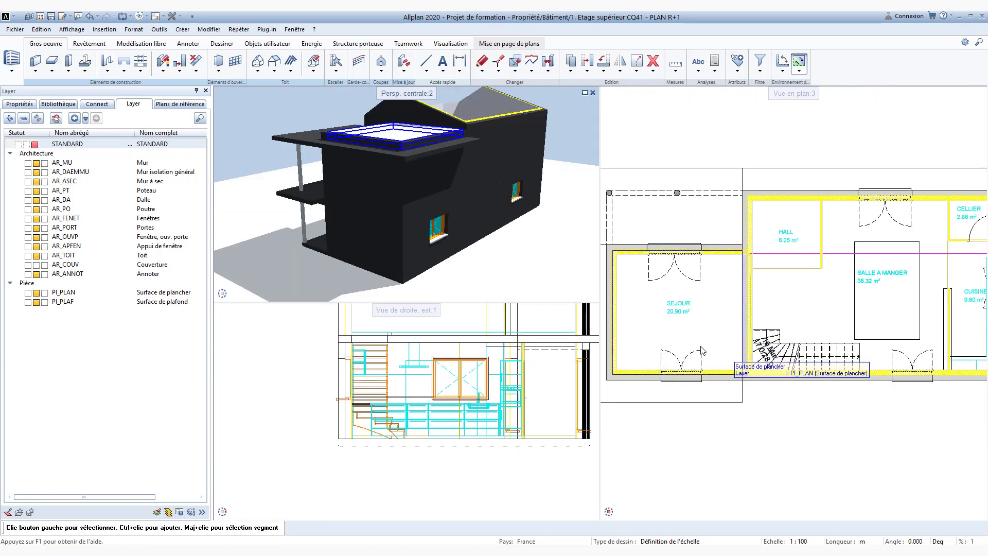
- Make PLAN RDC active and set PLAN R+1, DALLE R+1 and TOITURE TERRASSE R+1 as passive backgrounds
{"action": "scroll", "coordinate": [720, 352], "scroll_direction": "up", "scroll_amount": 3}
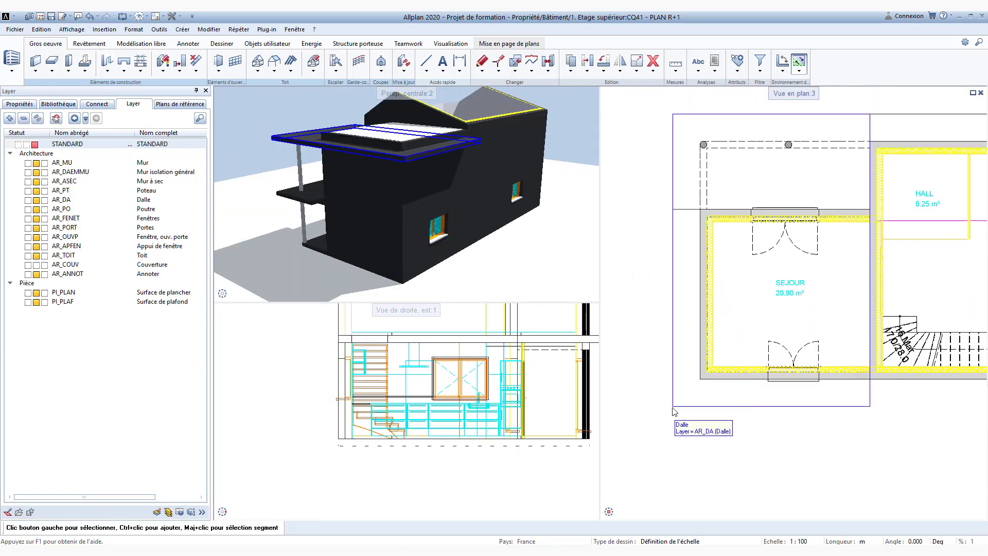
{"action": "double_click", "coordinate": [750, 470]}
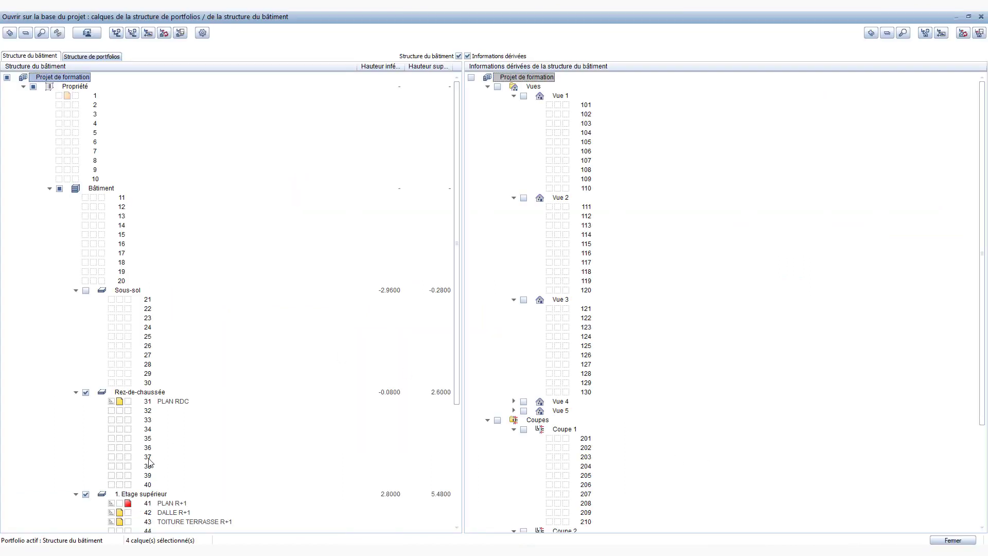
{"action": "left_click", "coordinate": [128, 402]}
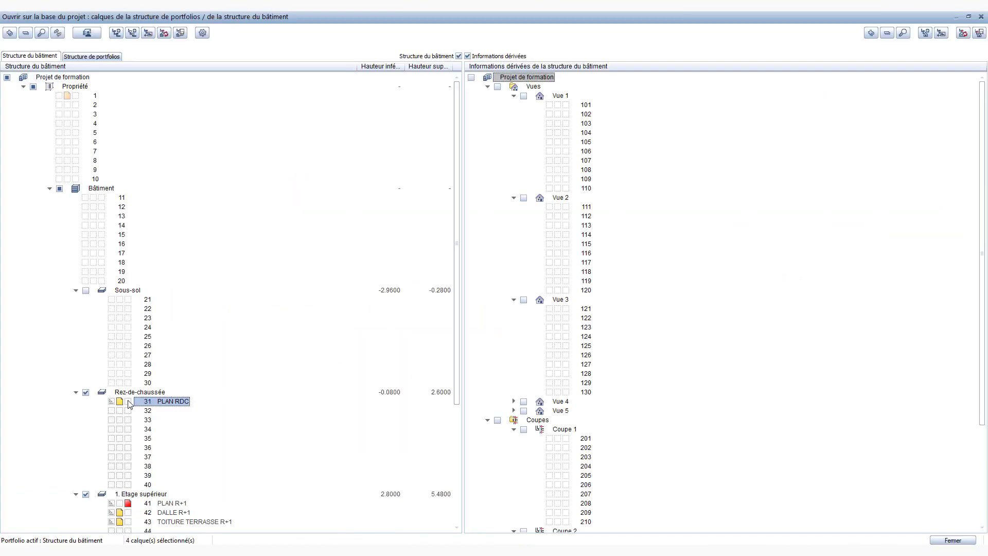
{"action": "left_click", "coordinate": [111, 502]}
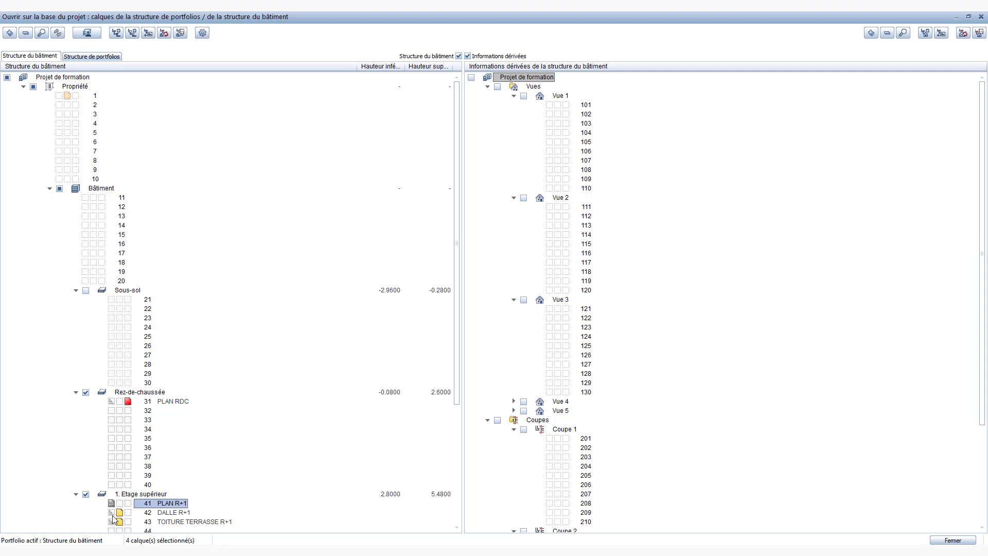
{"action": "left_click", "coordinate": [112, 511]}
{"action": "left_click", "coordinate": [112, 519]}
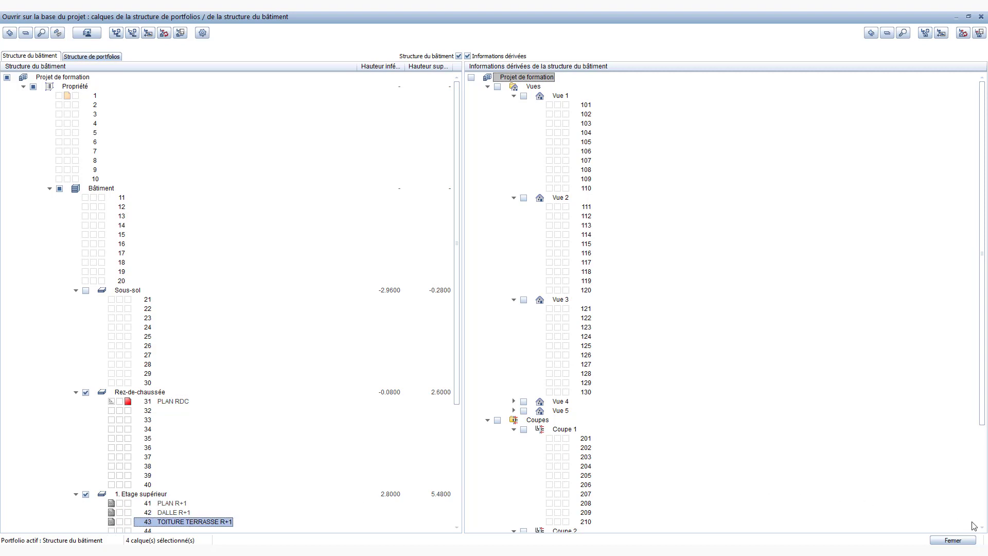
{"action": "left_click", "coordinate": [955, 540]}
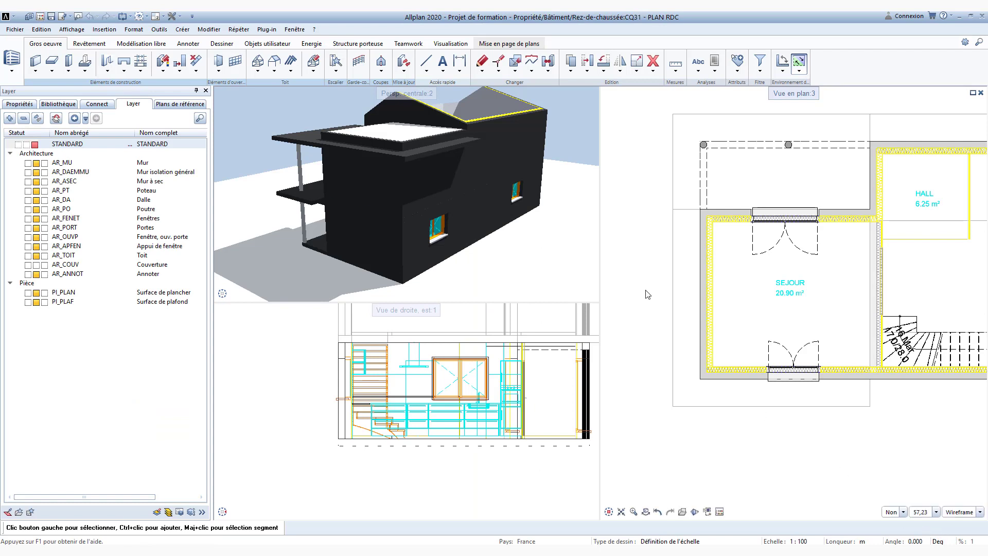
- Start a straight stair with the stair modeler, with starting height 0 and a level difference of 2.8+0.15
{"action": "left_click", "coordinate": [336, 69]}
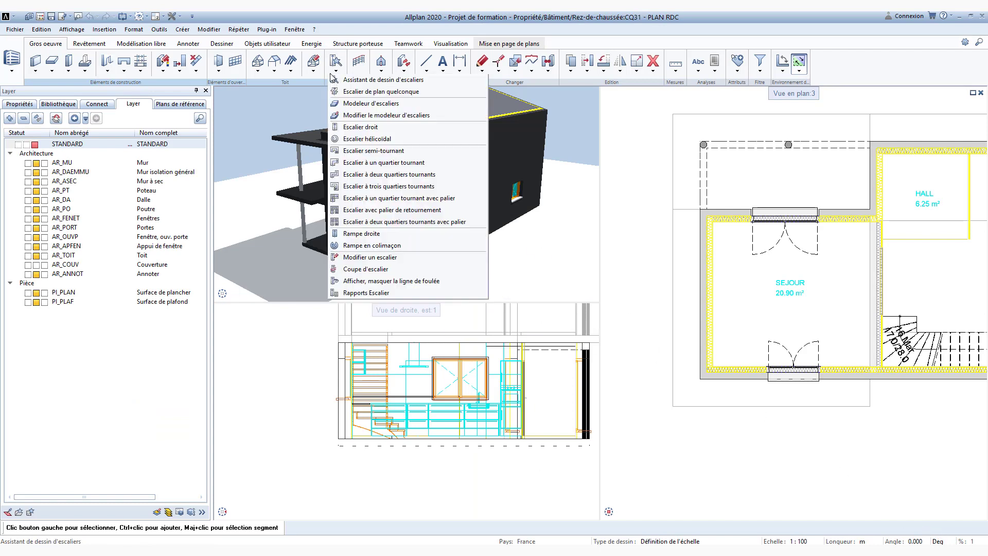
{"action": "left_click", "coordinate": [370, 104]}
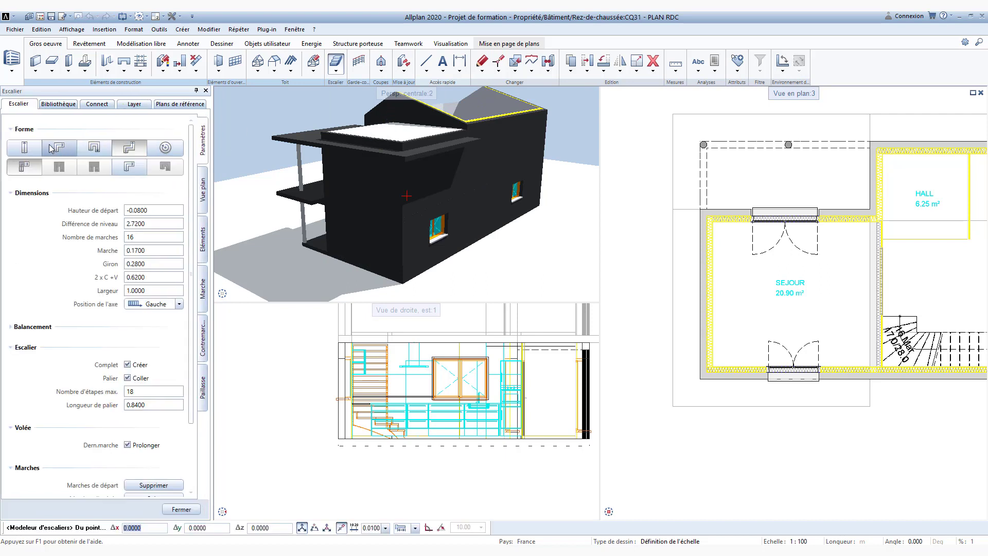
{"action": "left_click", "coordinate": [28, 148]}
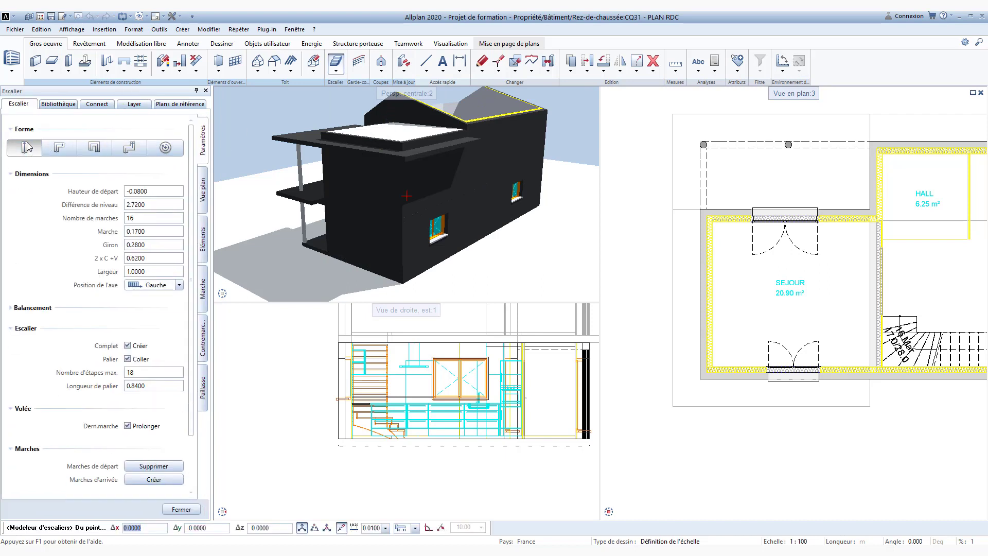
{"action": "left_click", "coordinate": [165, 194]}
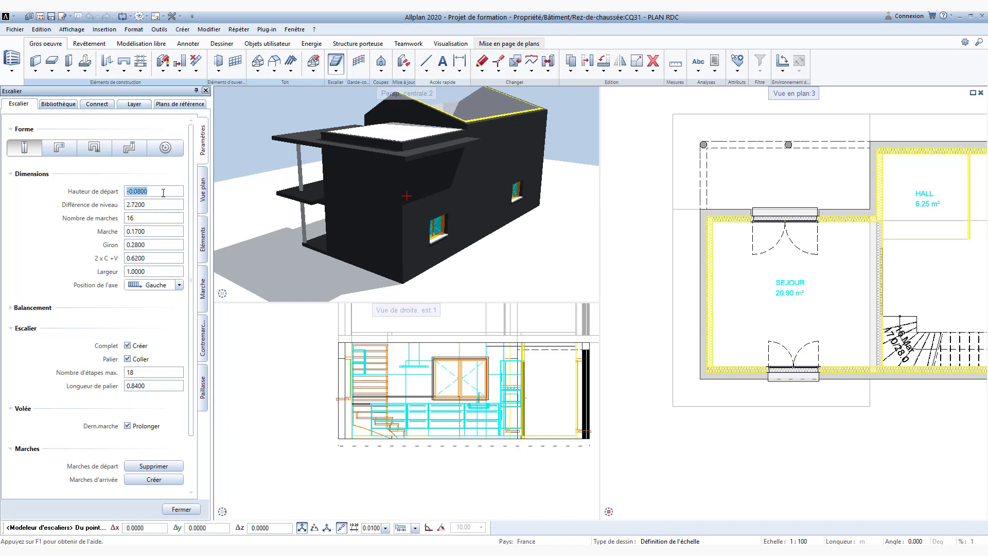
{"action": "type", "text": "0"}
{"action": "key", "text": "Return"}
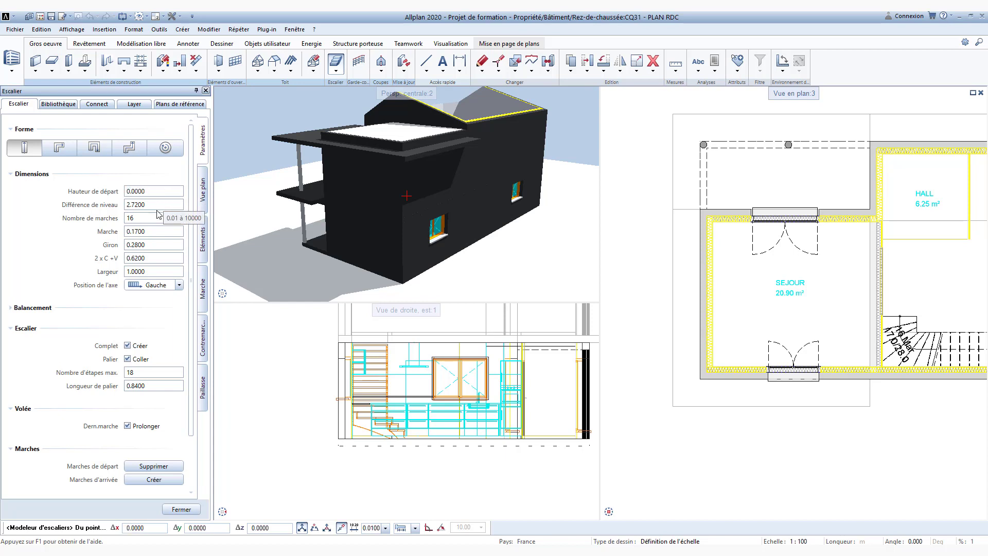
{"action": "left_click", "coordinate": [158, 205]}
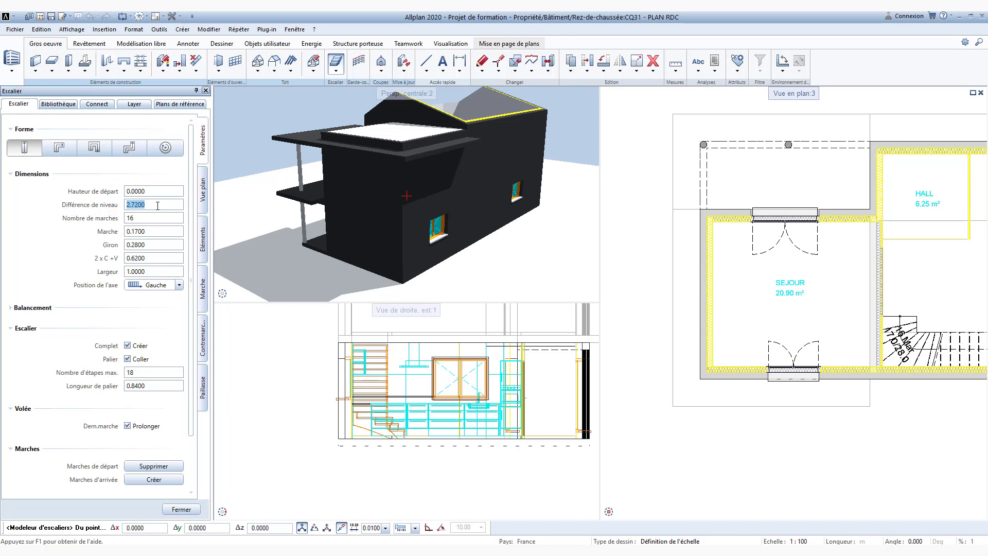
{"action": "type", "text": "2.8+"}
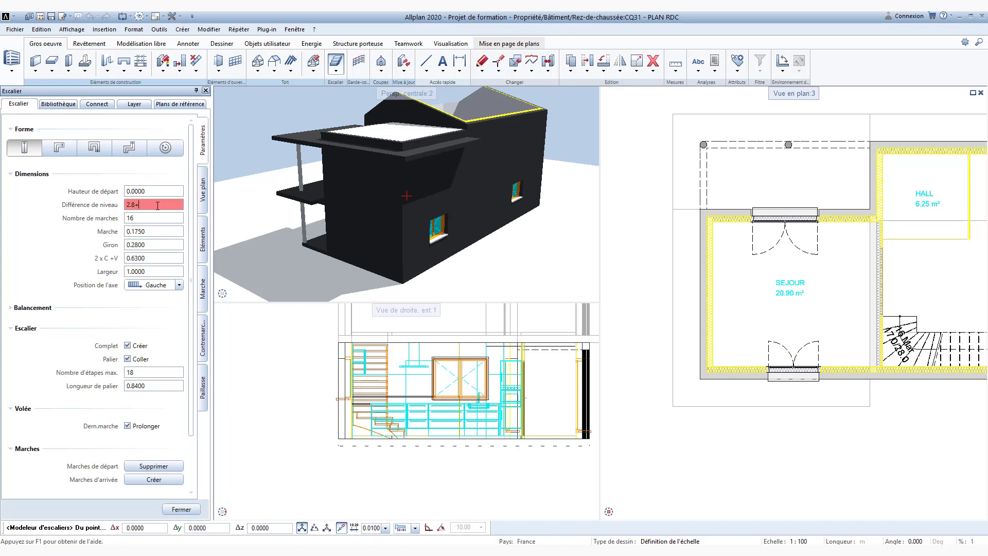
{"action": "type", "text": "0.15"}
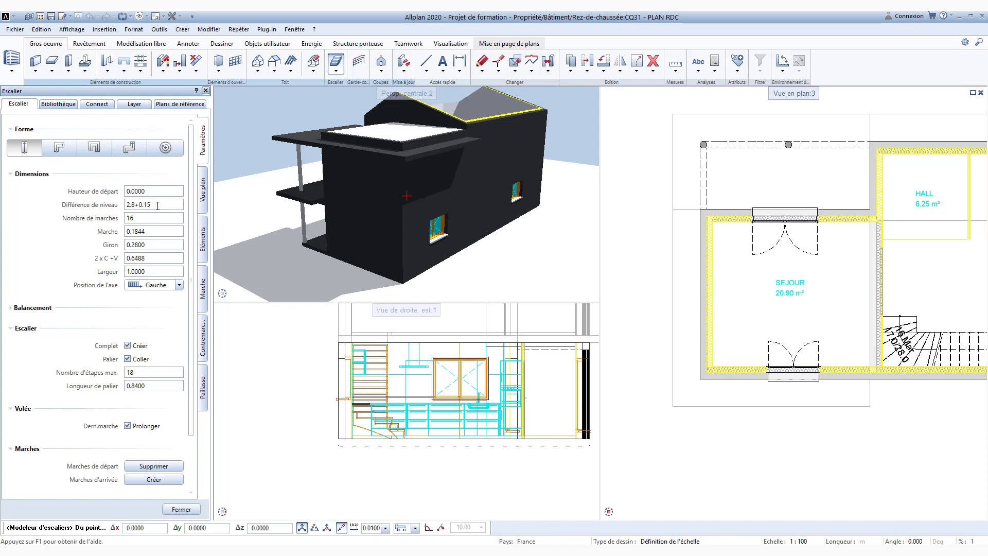
{"action": "key", "text": "Return"}
- Set the straight stair's number of steps to 17
{"action": "left_click", "coordinate": [147, 220]}
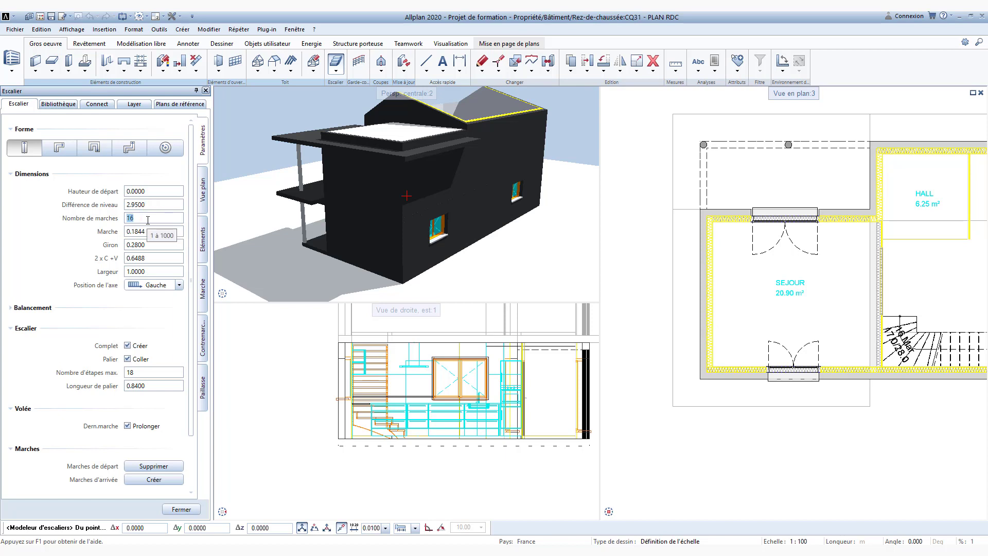
{"action": "type", "text": "17"}
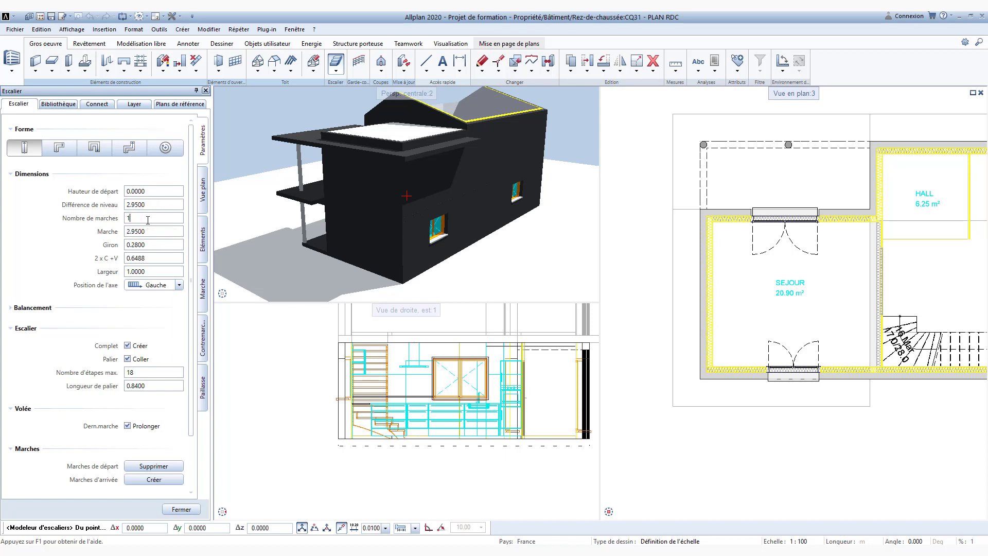
{"action": "left_click", "coordinate": [159, 232]}
{"action": "key", "text": "Return"}
{"action": "left_click_drag", "start_coordinate": [160, 242], "coordinate": [96, 243]}
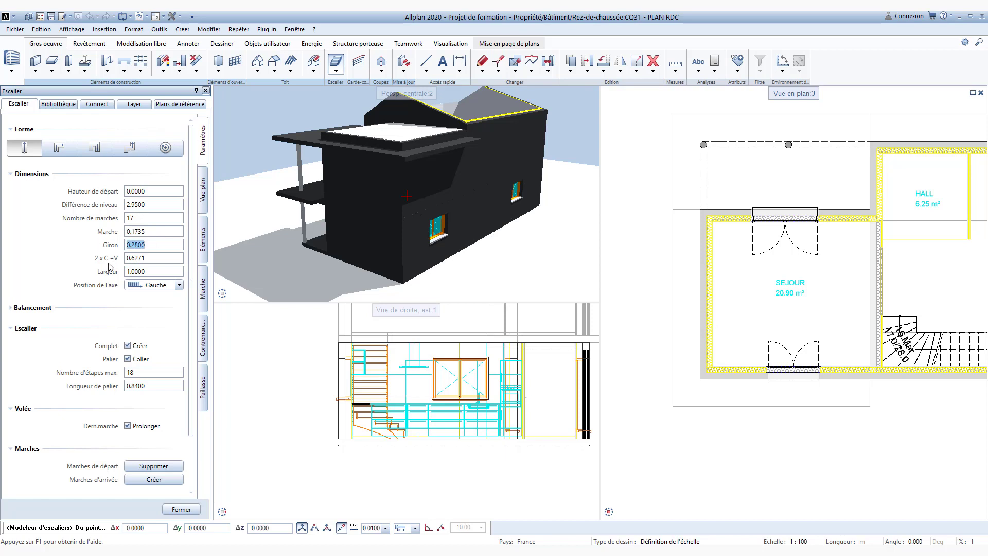
{"action": "left_click", "coordinate": [163, 256]}
{"action": "left_click", "coordinate": [161, 256]}
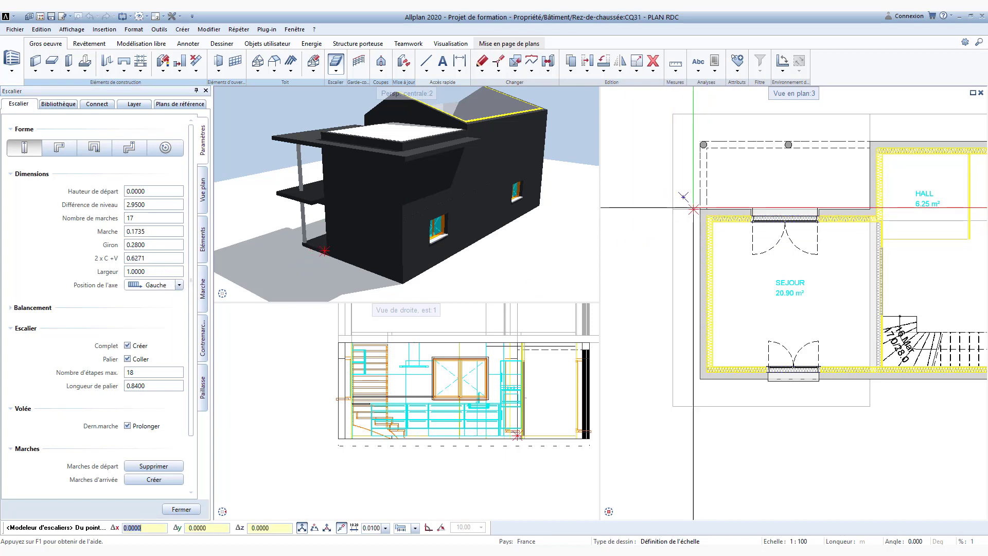
- Set the stair width to 0.8 and place the stair along the outside of the SEJOUR's end wall, rising toward the terrace corner
{"action": "left_click", "coordinate": [154, 270]}
{"action": "type", "text": "0.8"}
{"action": "key", "text": "Return"}
{"action": "scroll", "coordinate": [109, 438], "scroll_direction": "down", "scroll_amount": 1}
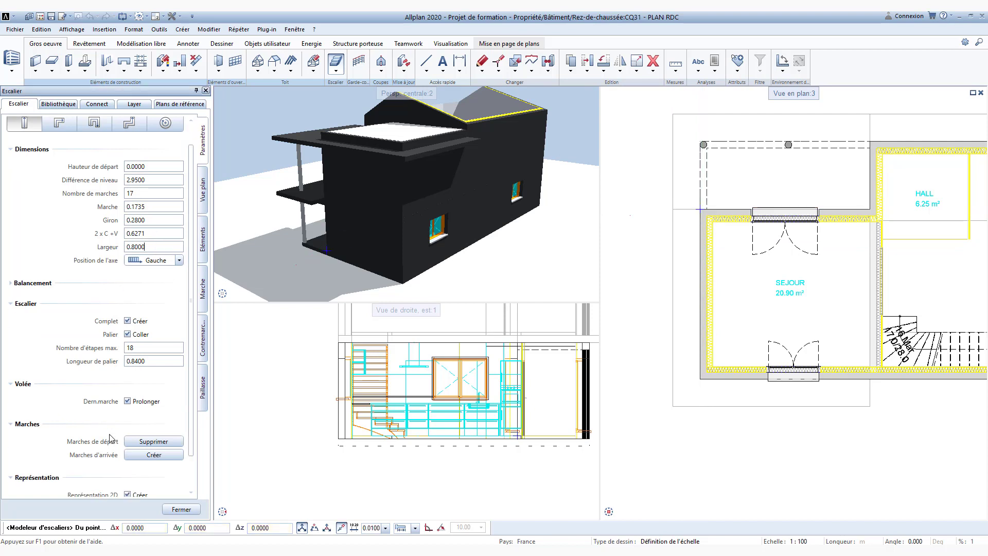
{"action": "scroll", "coordinate": [109, 438], "scroll_direction": "down", "scroll_amount": 1}
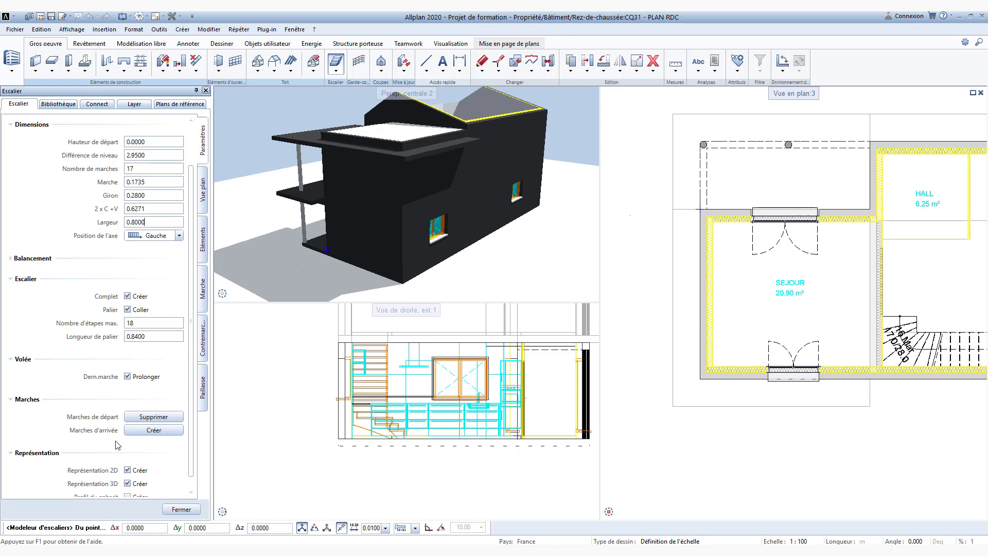
{"action": "scroll", "coordinate": [118, 445], "scroll_direction": "up", "scroll_amount": 2}
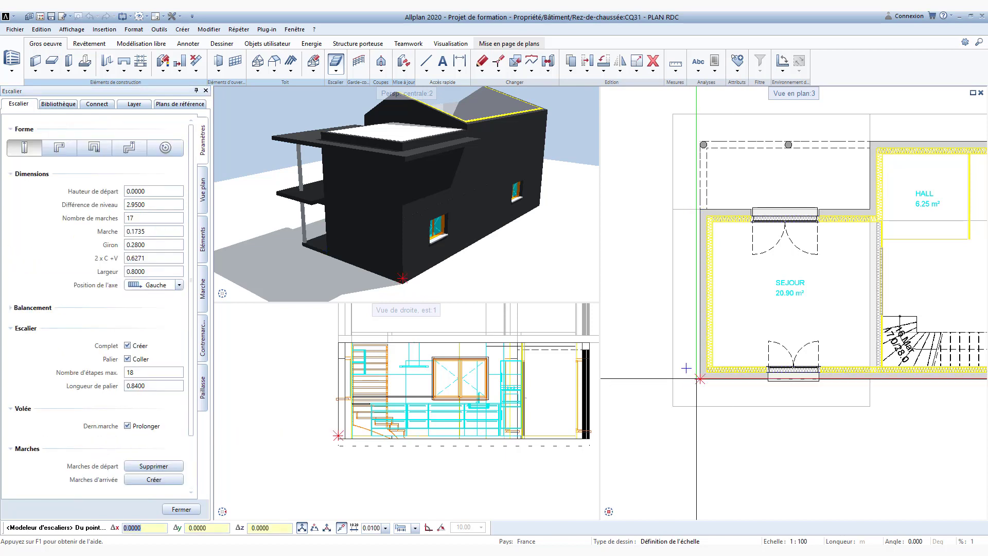
{"action": "left_click", "coordinate": [700, 379]}
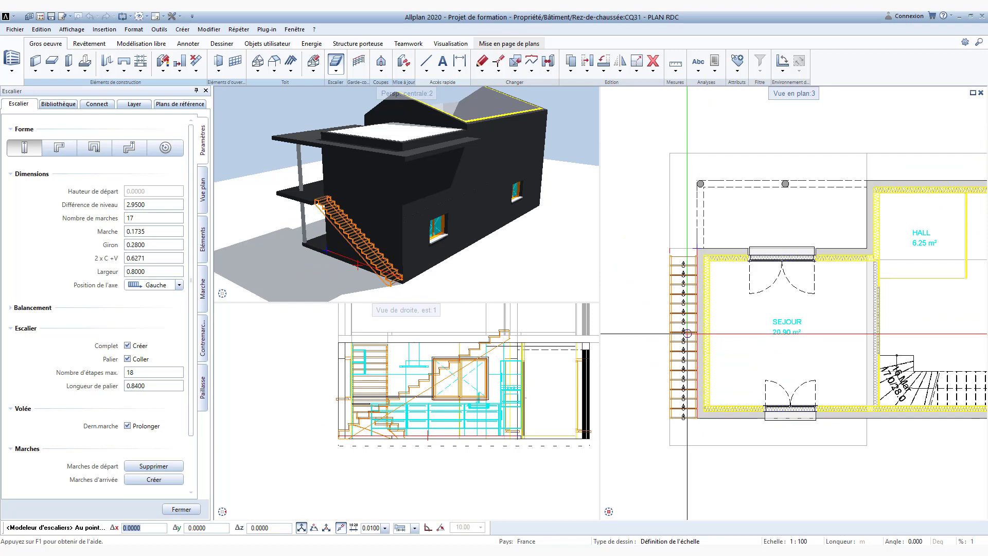
{"action": "key", "text": "Escape"}
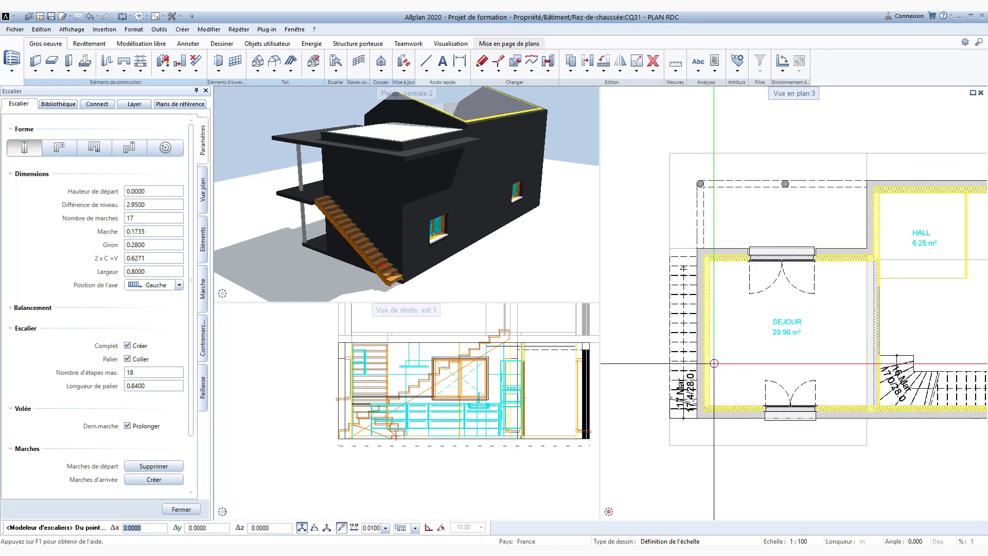
{"action": "key", "text": "Escape"}
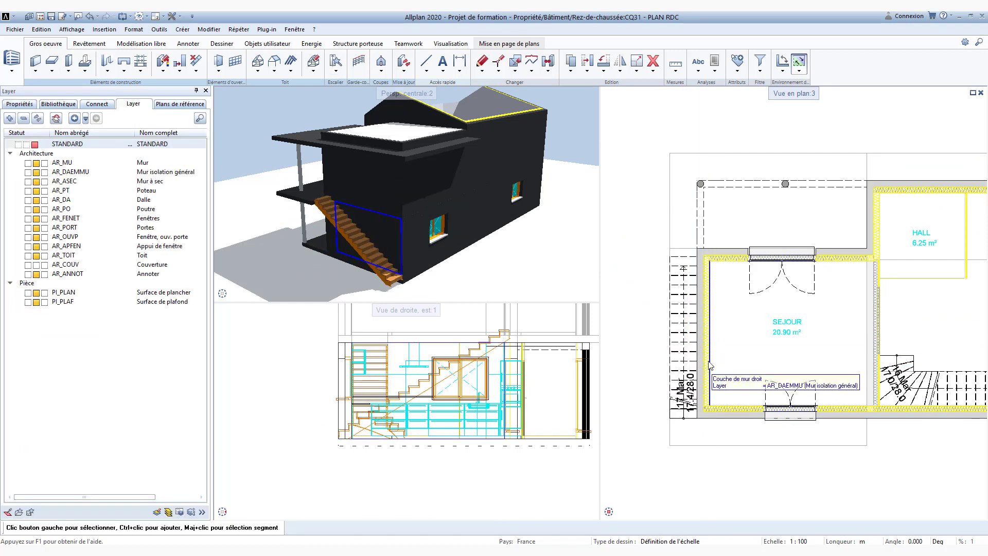
- Remove the exterior stair's arrival step and move its break line further up the flight in the plan representation
{"action": "left_click", "coordinate": [685, 335]}
{"action": "key", "text": "Delete"}
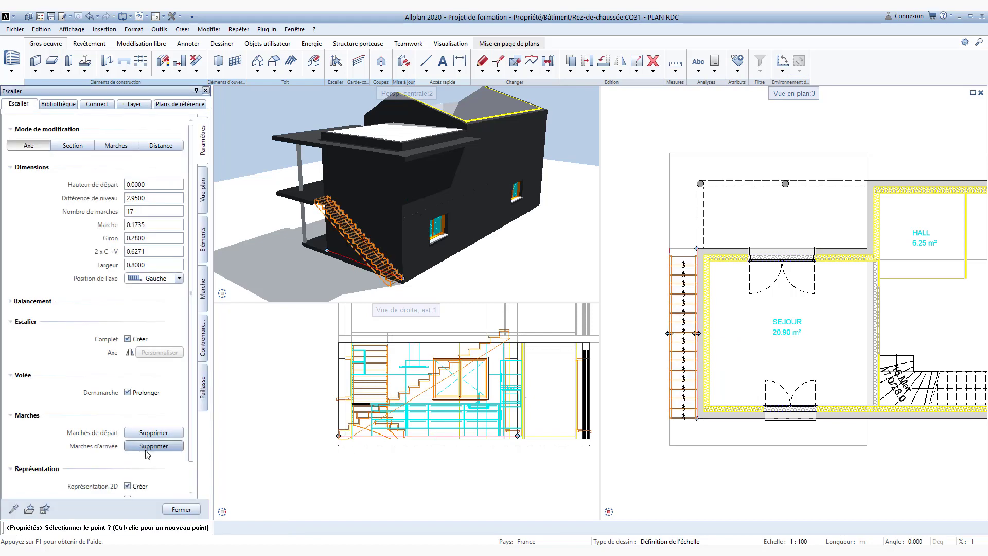
{"action": "left_click", "coordinate": [146, 450]}
{"action": "scroll", "coordinate": [675, 412], "scroll_direction": "up", "scroll_amount": 3}
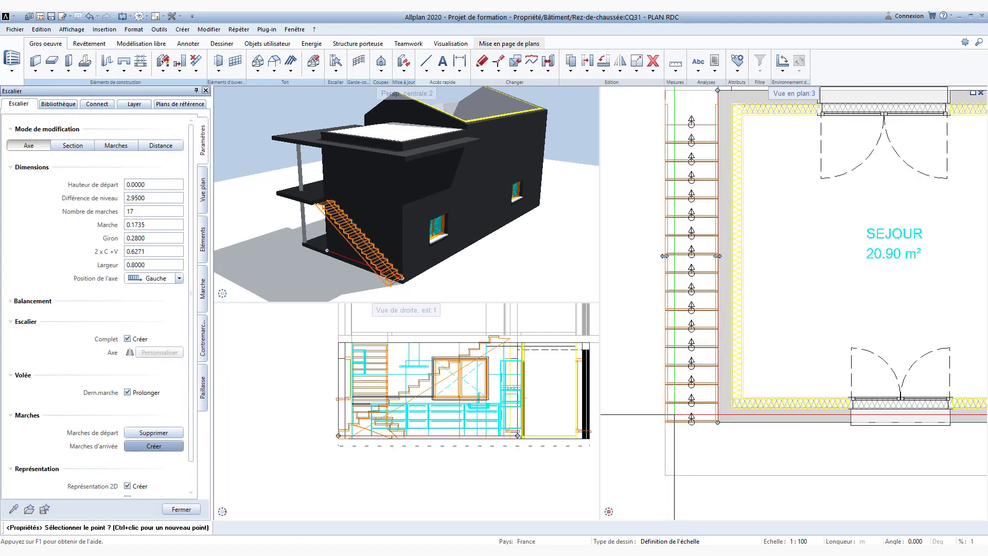
{"action": "left_click", "coordinate": [202, 184]}
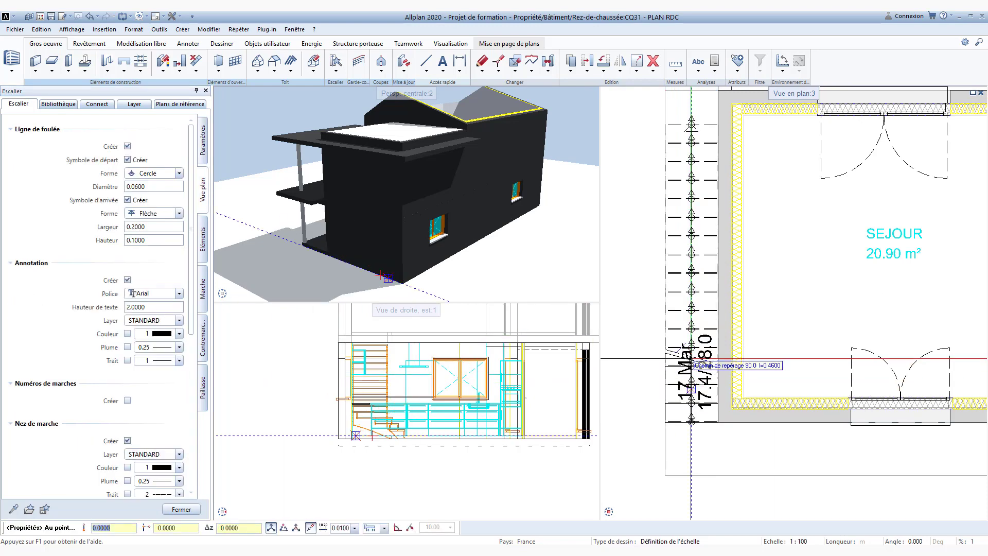
{"action": "left_click", "coordinate": [697, 299]}
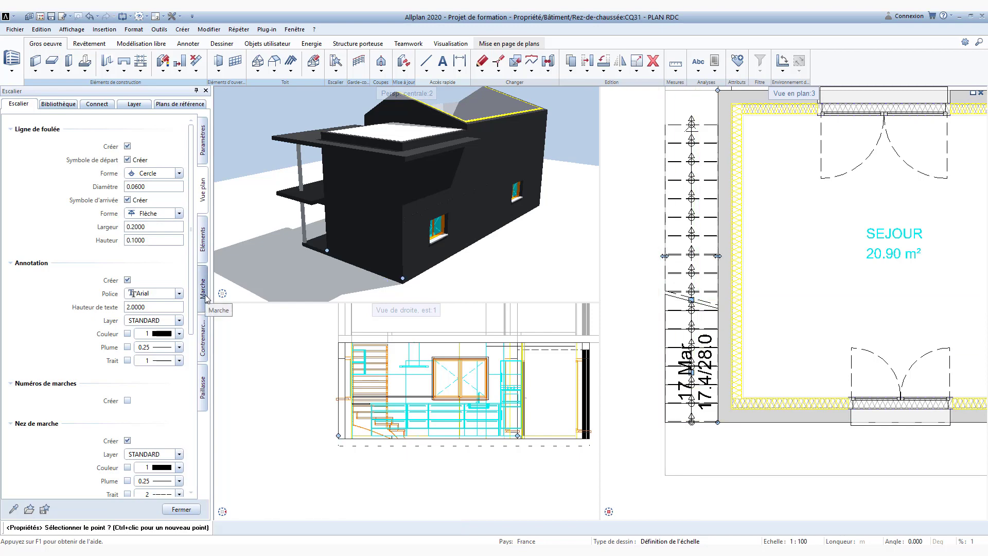
- Disable the exterior stair's risers and both side strings, keeping only the treads
{"action": "left_click", "coordinate": [202, 257]}
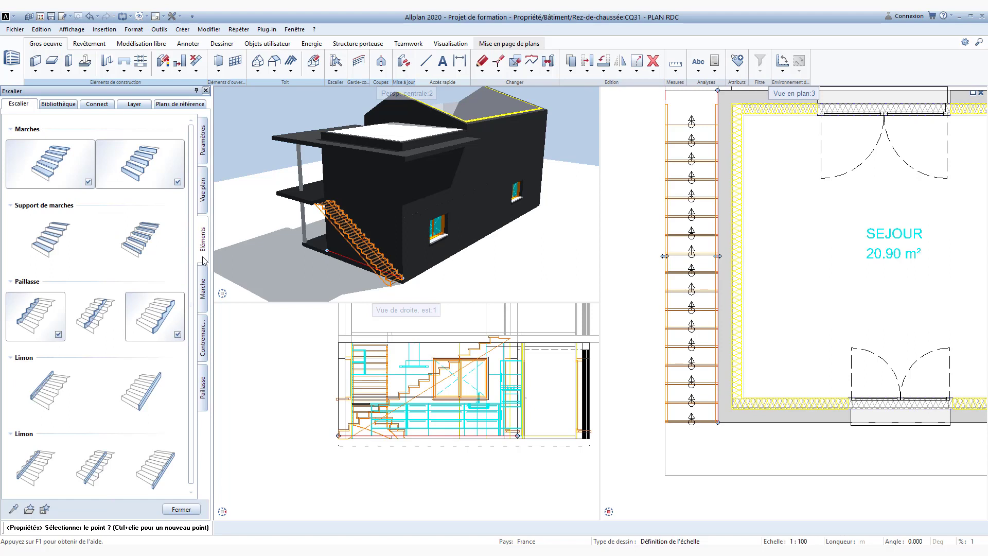
{"action": "left_click", "coordinate": [177, 182]}
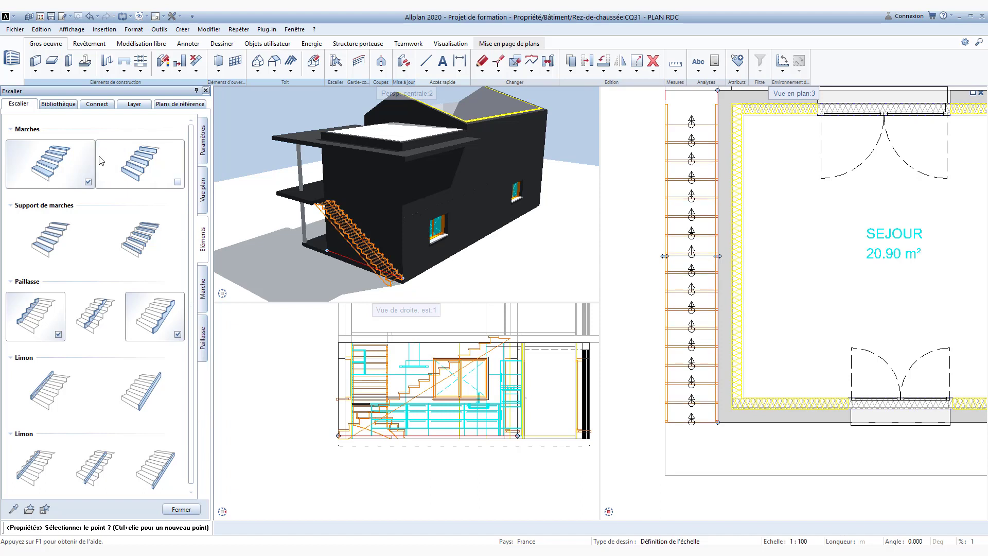
{"action": "left_click", "coordinate": [58, 335]}
{"action": "left_click", "coordinate": [178, 334]}
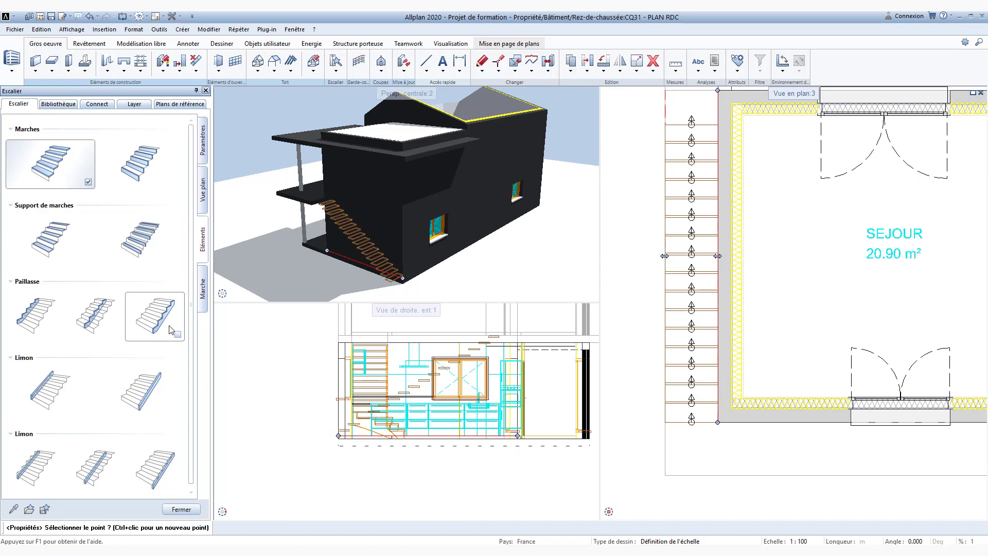
- Set the exterior stair's tread thickness to 0.07 and its 3D colour to purple 15
{"action": "left_click", "coordinate": [202, 289]}
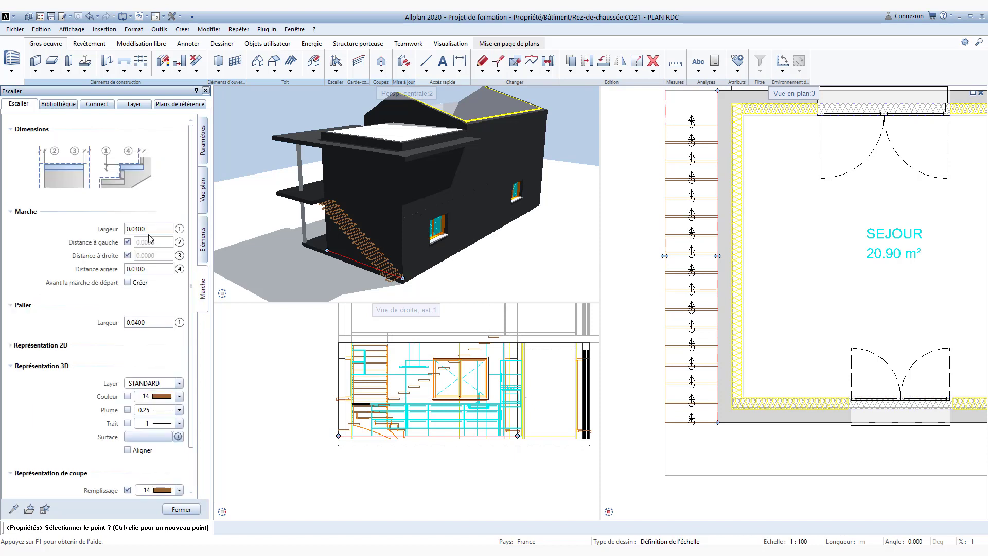
{"action": "left_click", "coordinate": [151, 229]}
{"action": "type", "text": "0.0700"}
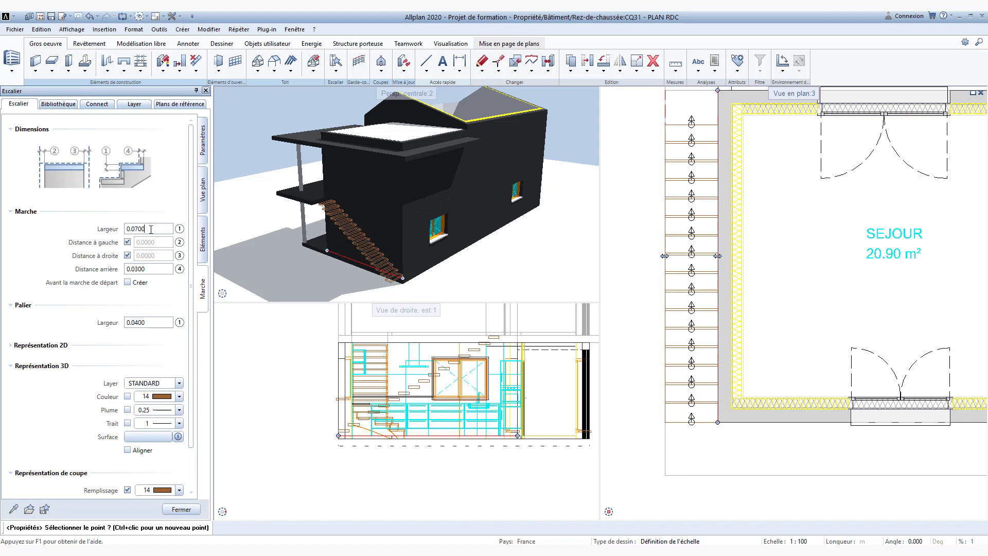
{"action": "scroll", "coordinate": [114, 357], "scroll_direction": "down", "scroll_amount": 3}
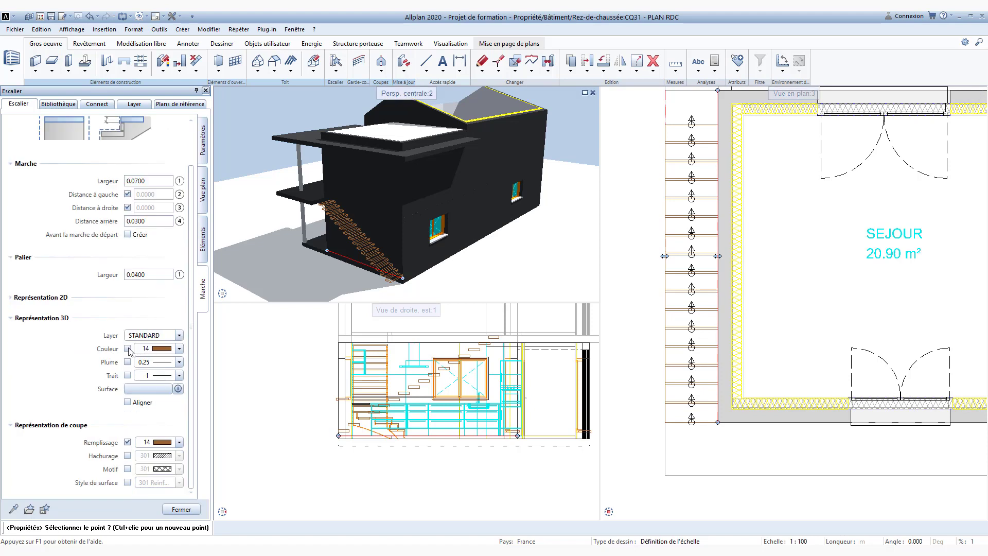
{"action": "left_click", "coordinate": [127, 348]}
{"action": "left_click", "coordinate": [155, 349]}
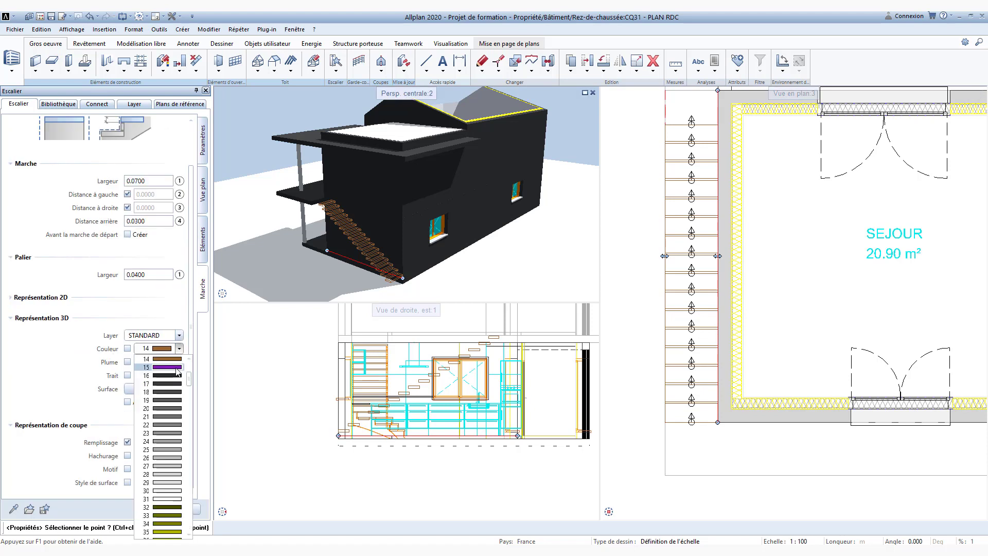
{"action": "left_click", "coordinate": [166, 367]}
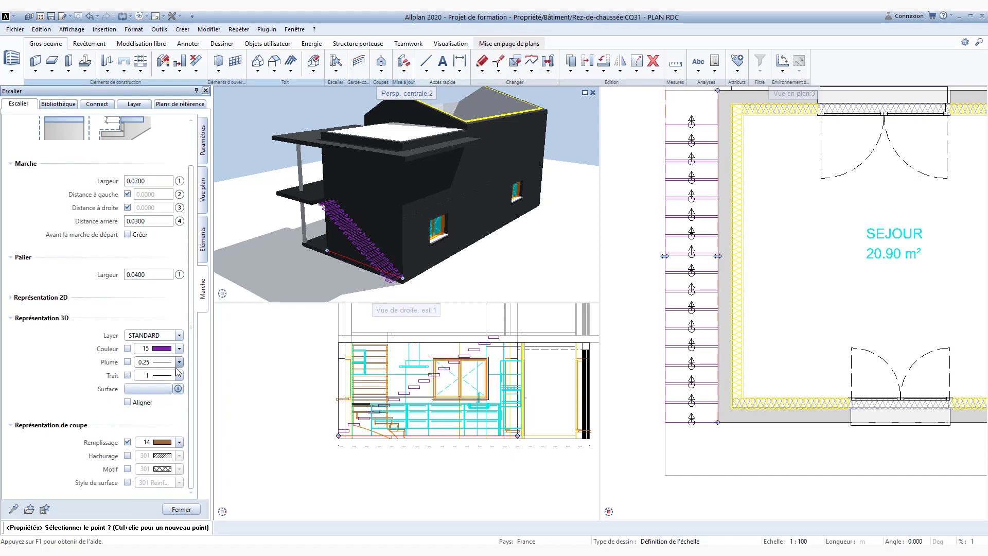
{"action": "key", "text": "Escape"}
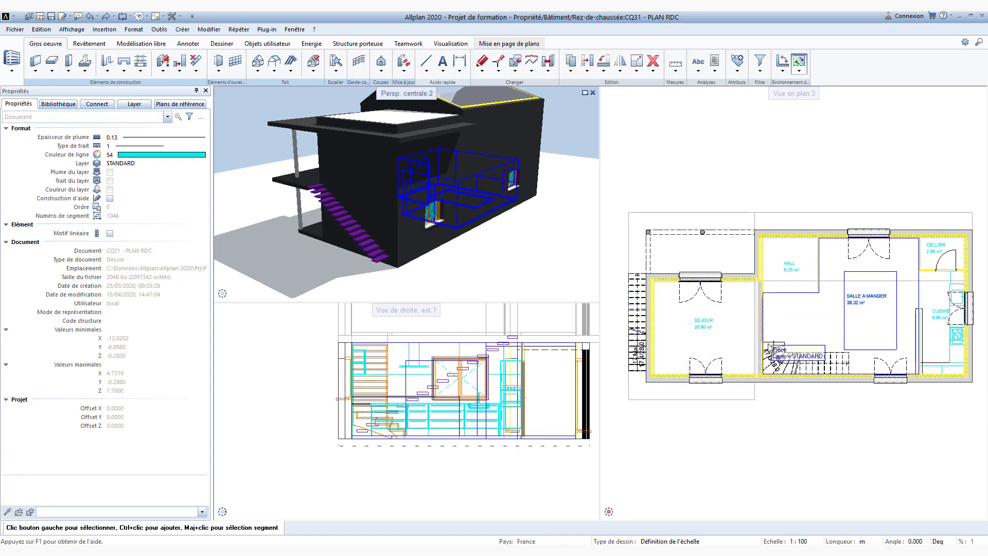
- Reopen the exterior stair for editing and add an arrival step at the upper end of the flight
{"action": "scroll", "coordinate": [640, 341], "scroll_direction": "up", "scroll_amount": 3}
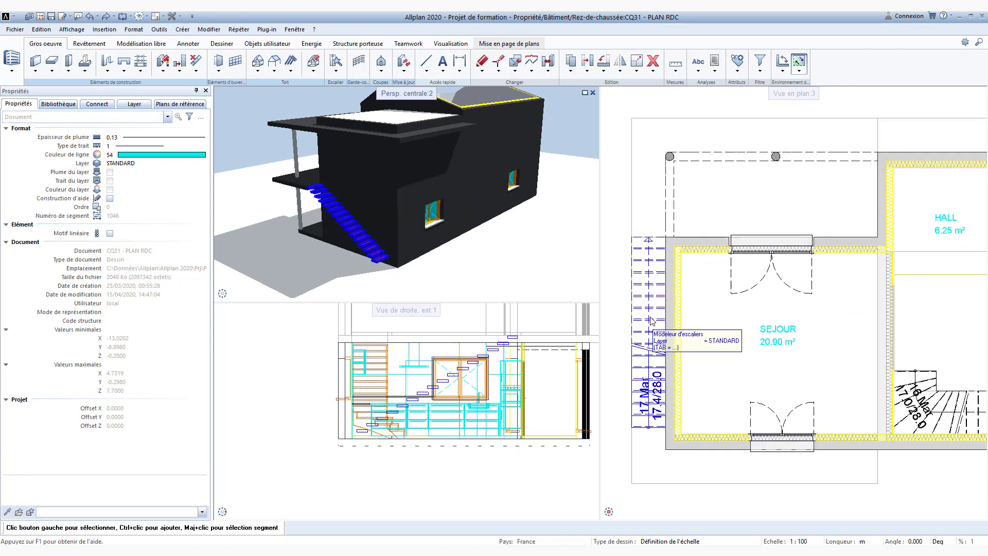
{"action": "left_click", "coordinate": [655, 325]}
{"action": "double_click", "coordinate": [652, 320]}
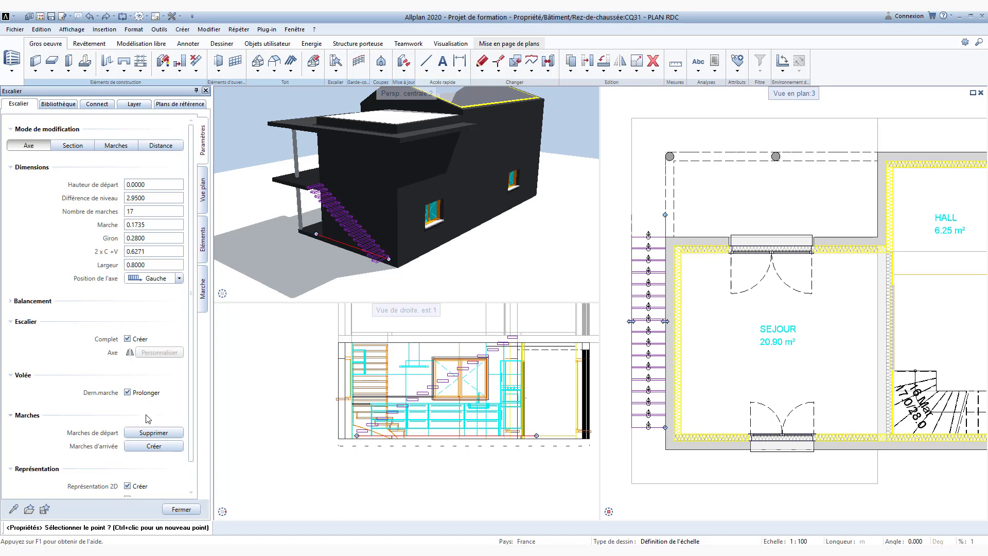
{"action": "left_click", "coordinate": [147, 446]}
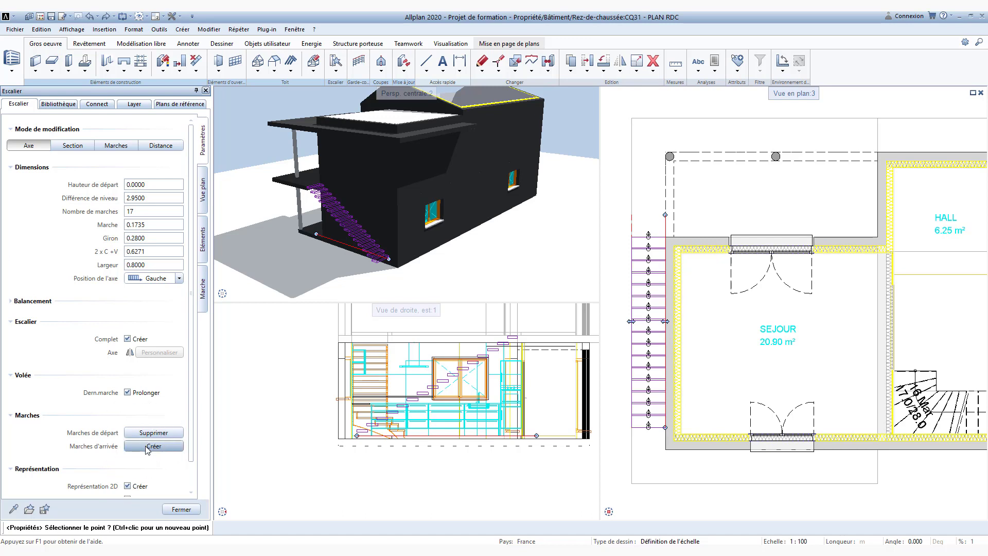
{"action": "left_click", "coordinate": [147, 447]}
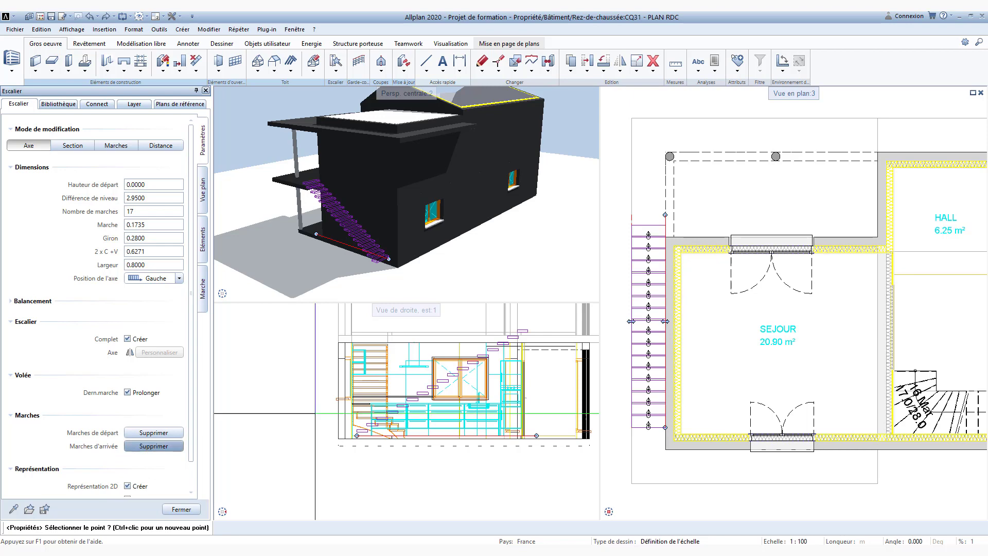
- Move the exterior stair down one tread in plan so its upper end aligns with the outer face of the living room's terrace-side wall
{"action": "key", "text": "Escape"}
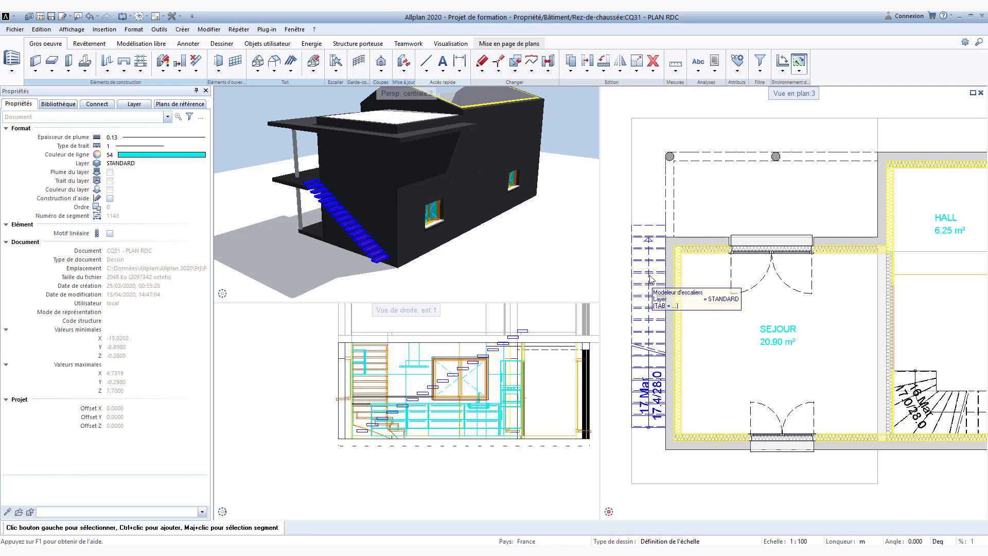
{"action": "scroll", "coordinate": [647, 250], "scroll_direction": "up", "scroll_amount": 1}
{"action": "scroll", "coordinate": [647, 251], "scroll_direction": "up", "scroll_amount": 1}
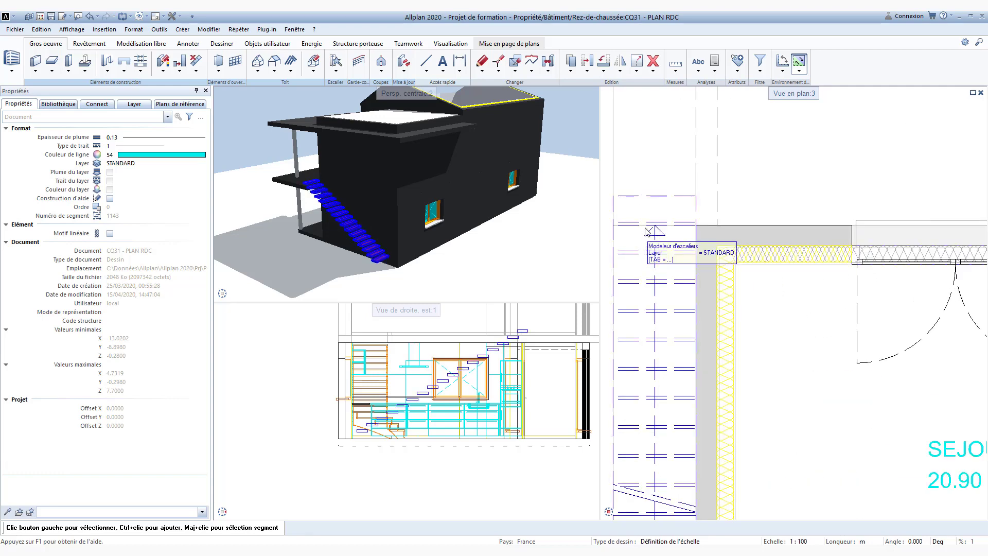
{"action": "middle_click_drag", "start_coordinate": [649, 244], "coordinate": [658, 283]}
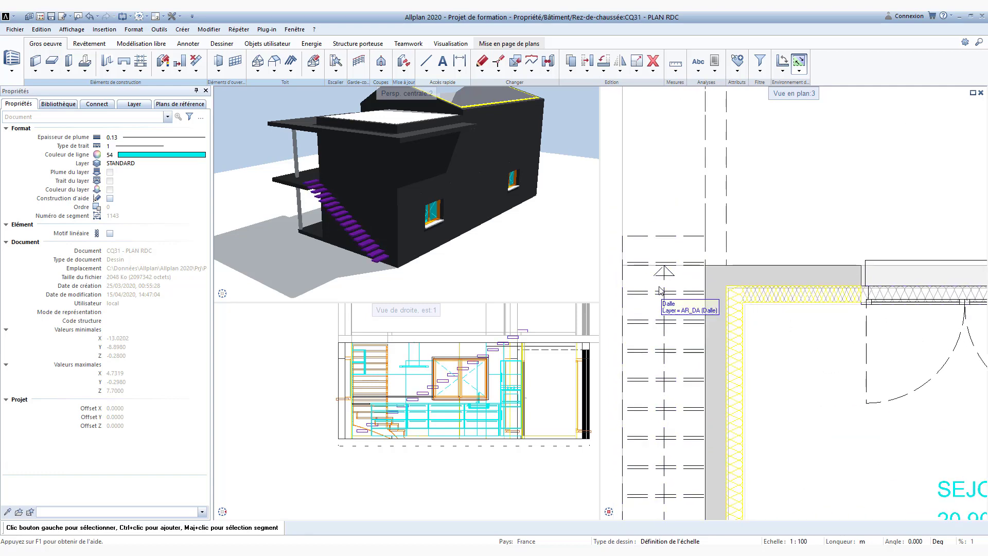
{"action": "left_click", "coordinate": [660, 285]}
{"action": "key", "text": "ctrl"}
{"action": "key", "text": "ctrl"}
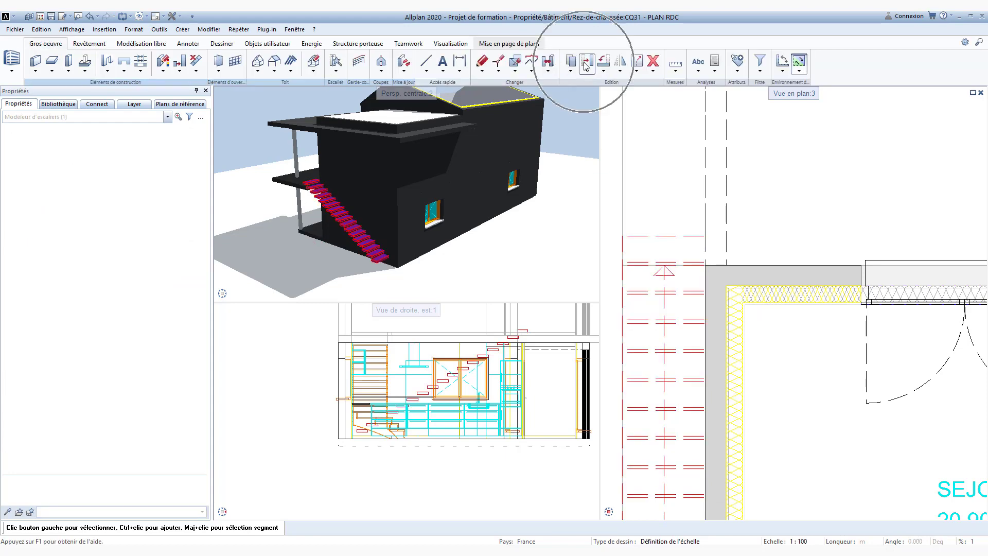
{"action": "left_click", "coordinate": [584, 62]}
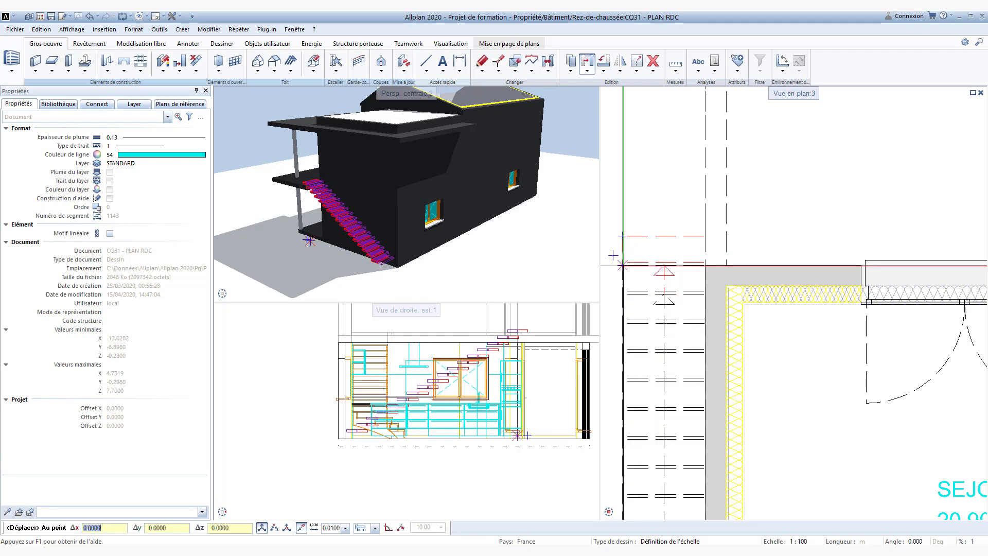
{"action": "key", "text": "Escape"}
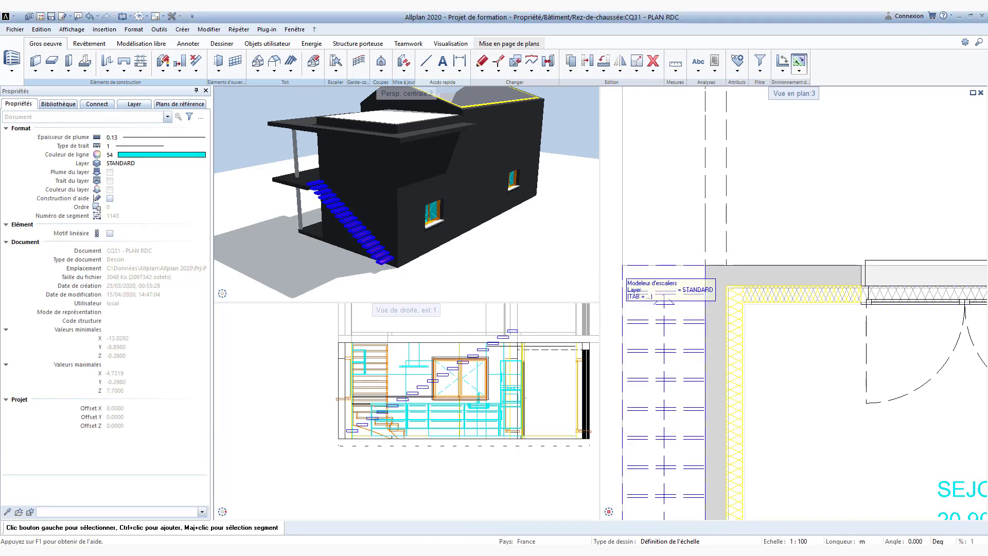
{"action": "scroll", "coordinate": [712, 296], "scroll_direction": "down", "scroll_amount": 5}
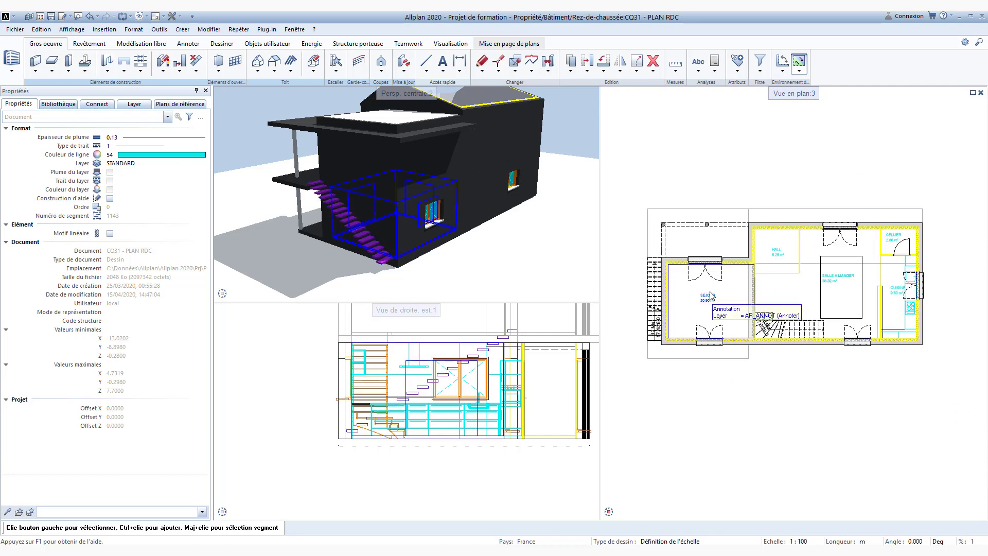